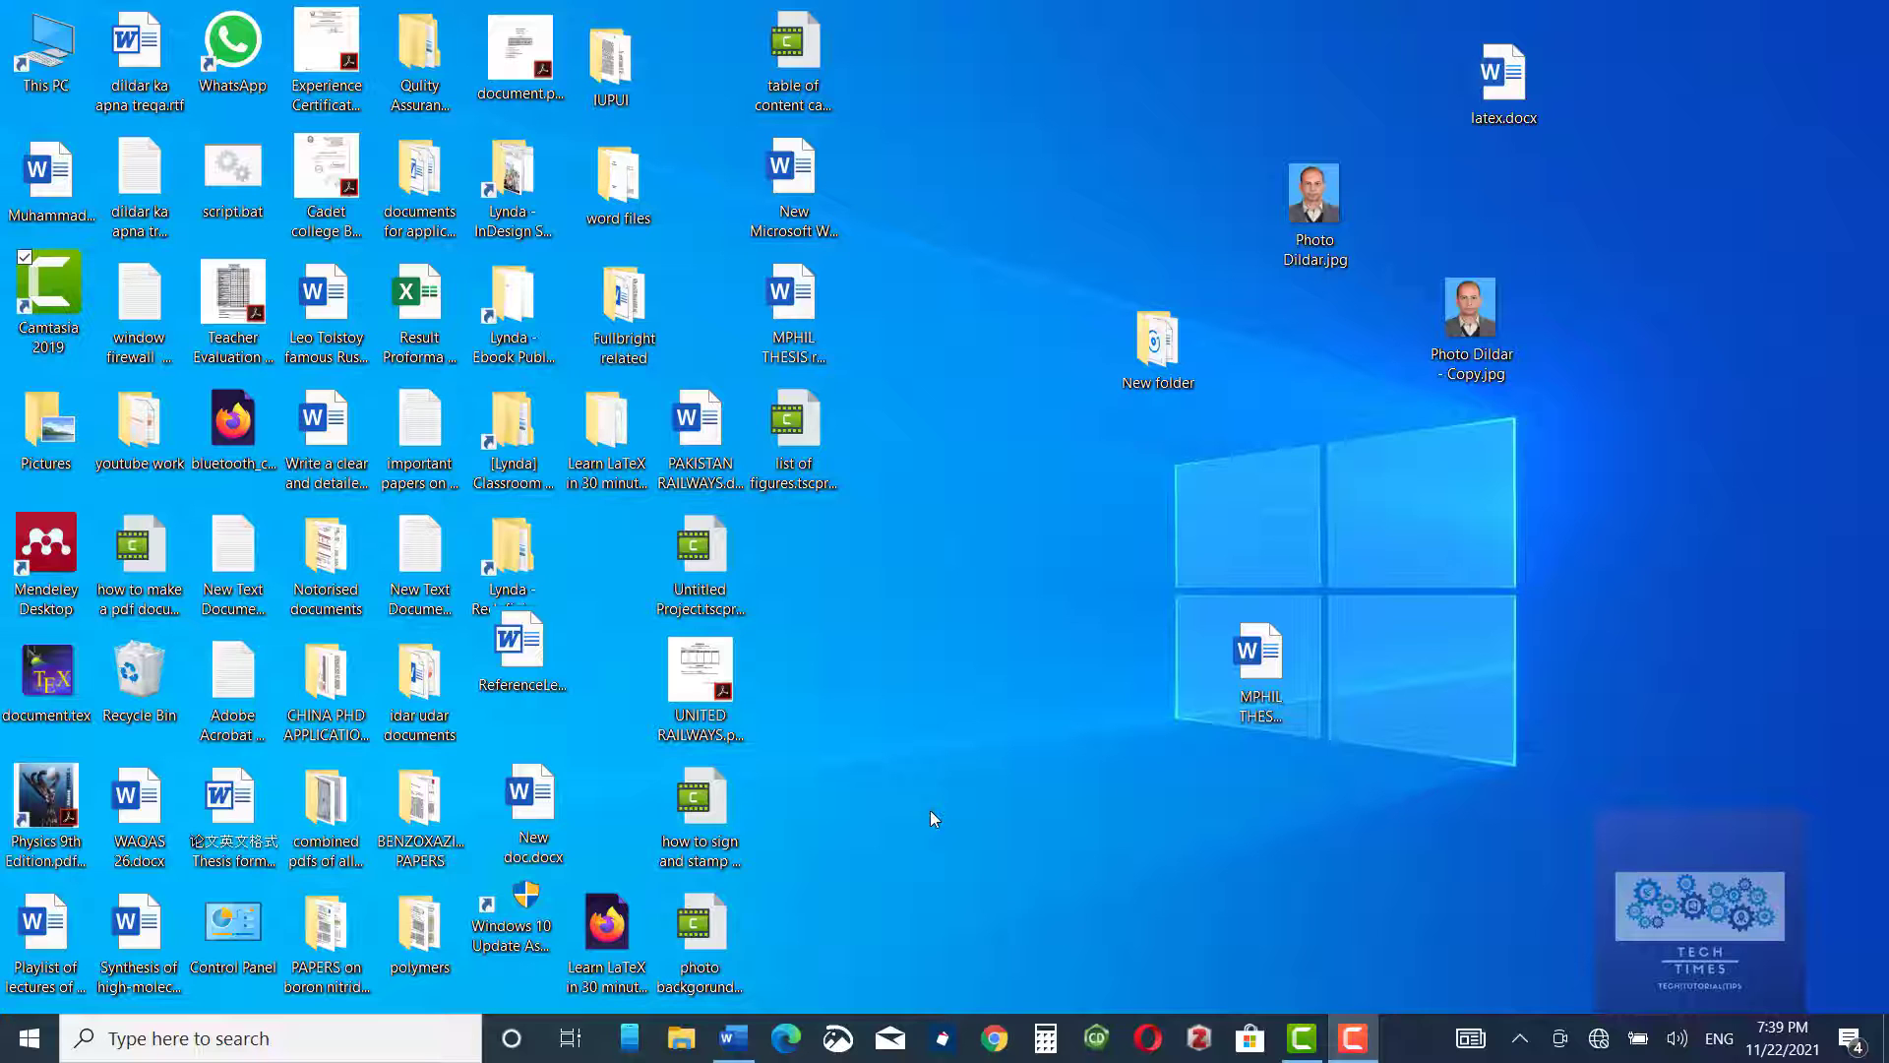
Scroll through the thesis and return to page 3, with the body text and parameters table.
left_click(733, 1038)
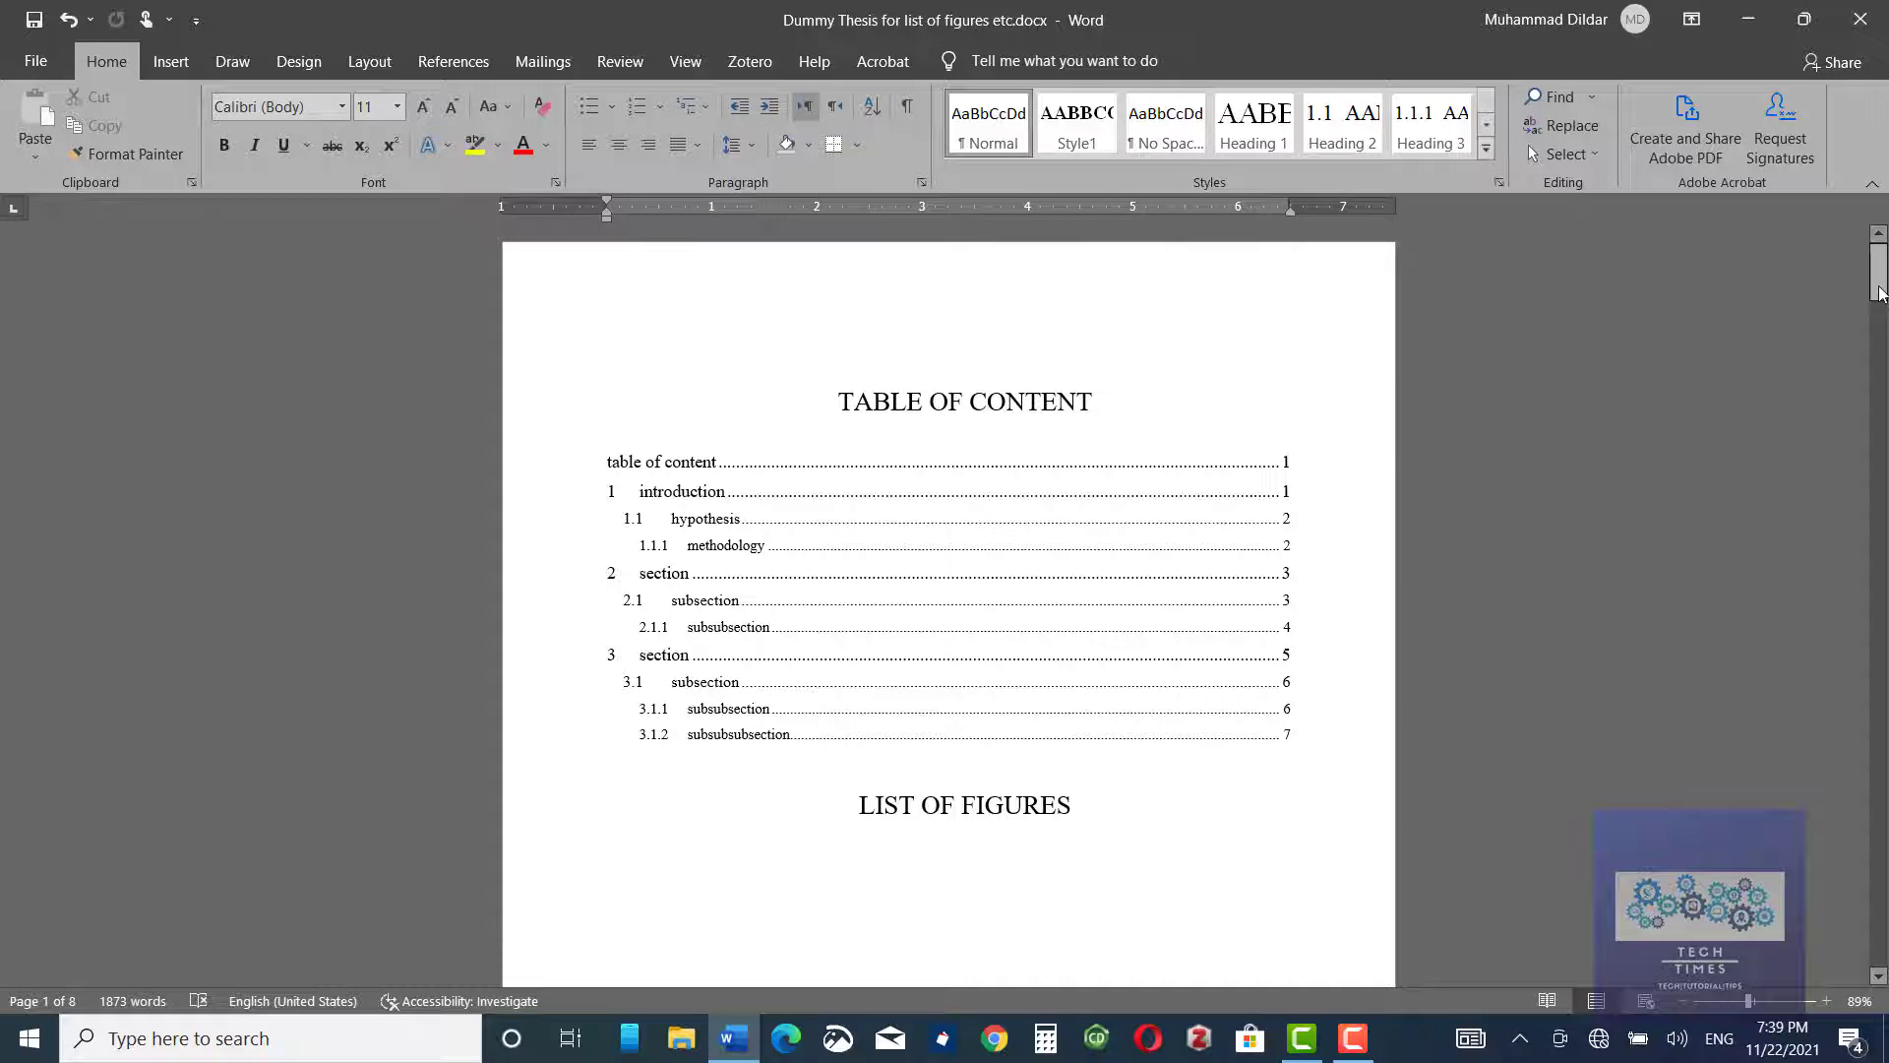
left_click_drag(1878, 291, 1878, 396)
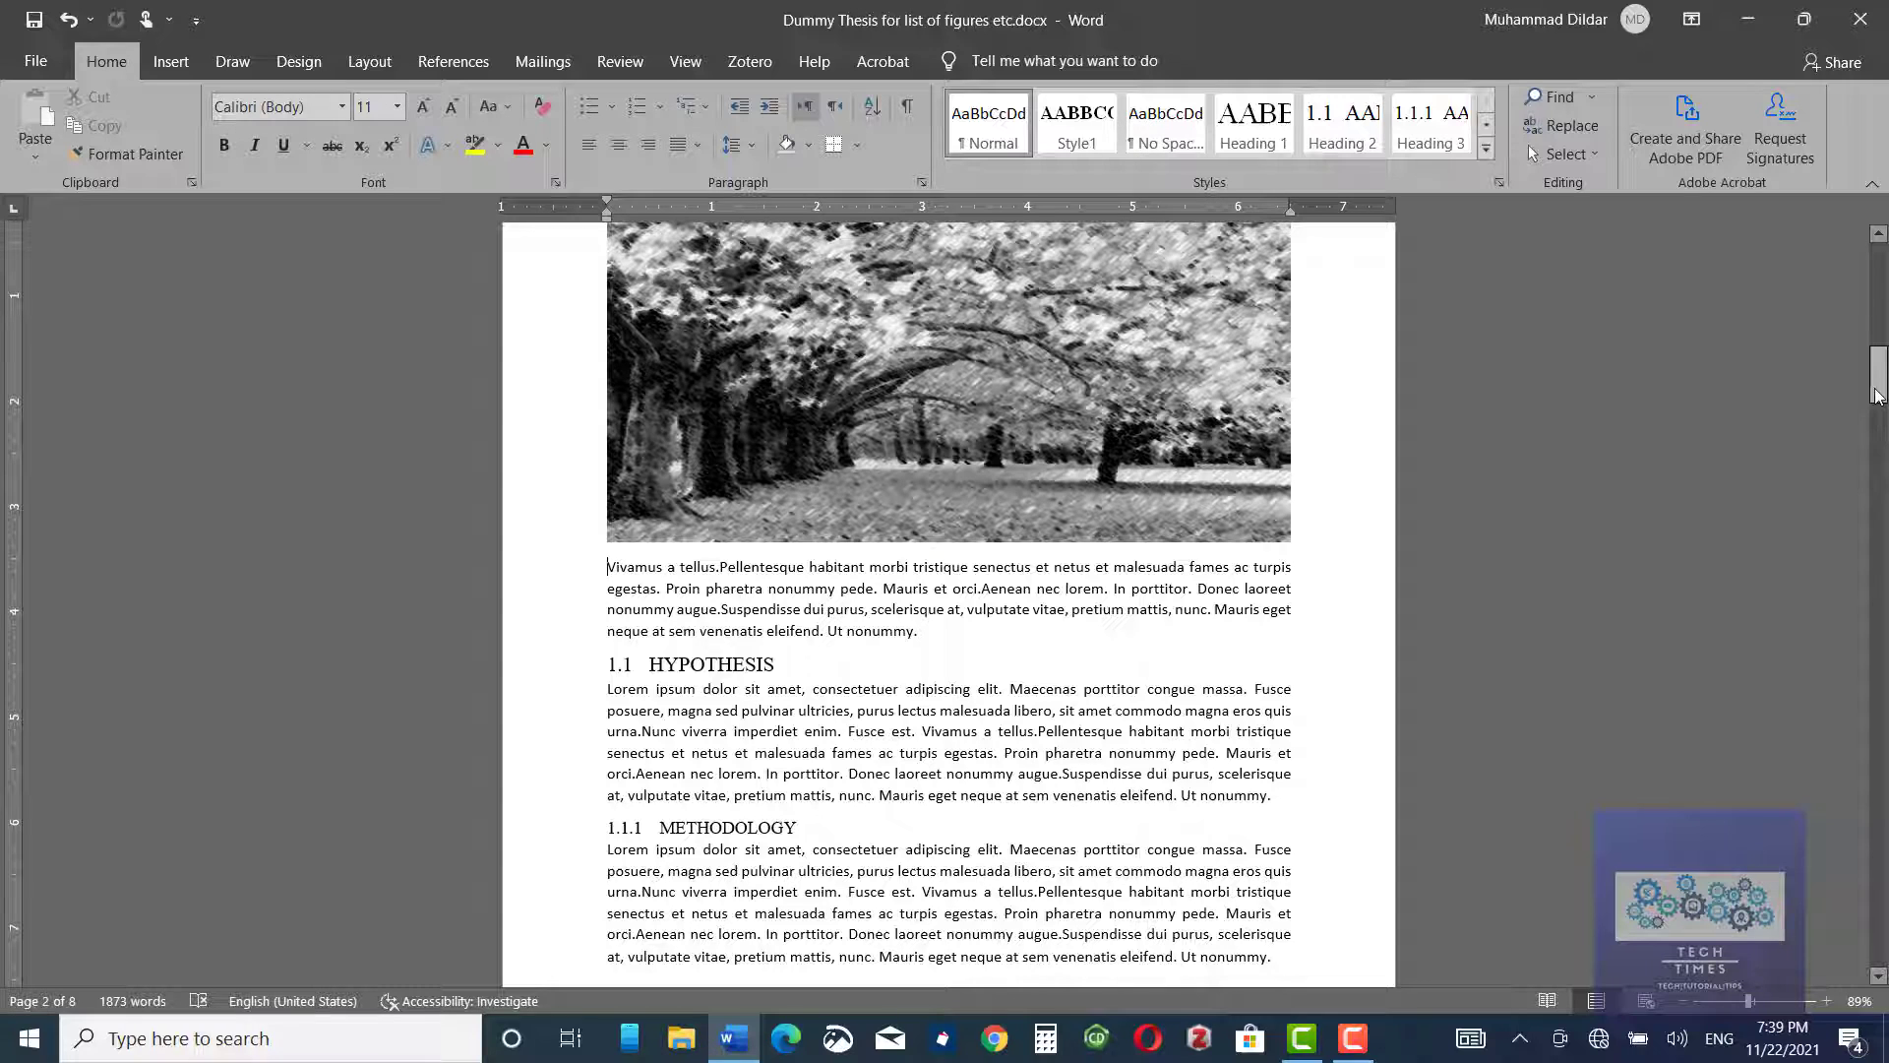
left_click_drag(1878, 395, 1880, 598)
scroll(654, 614, "up", 10)
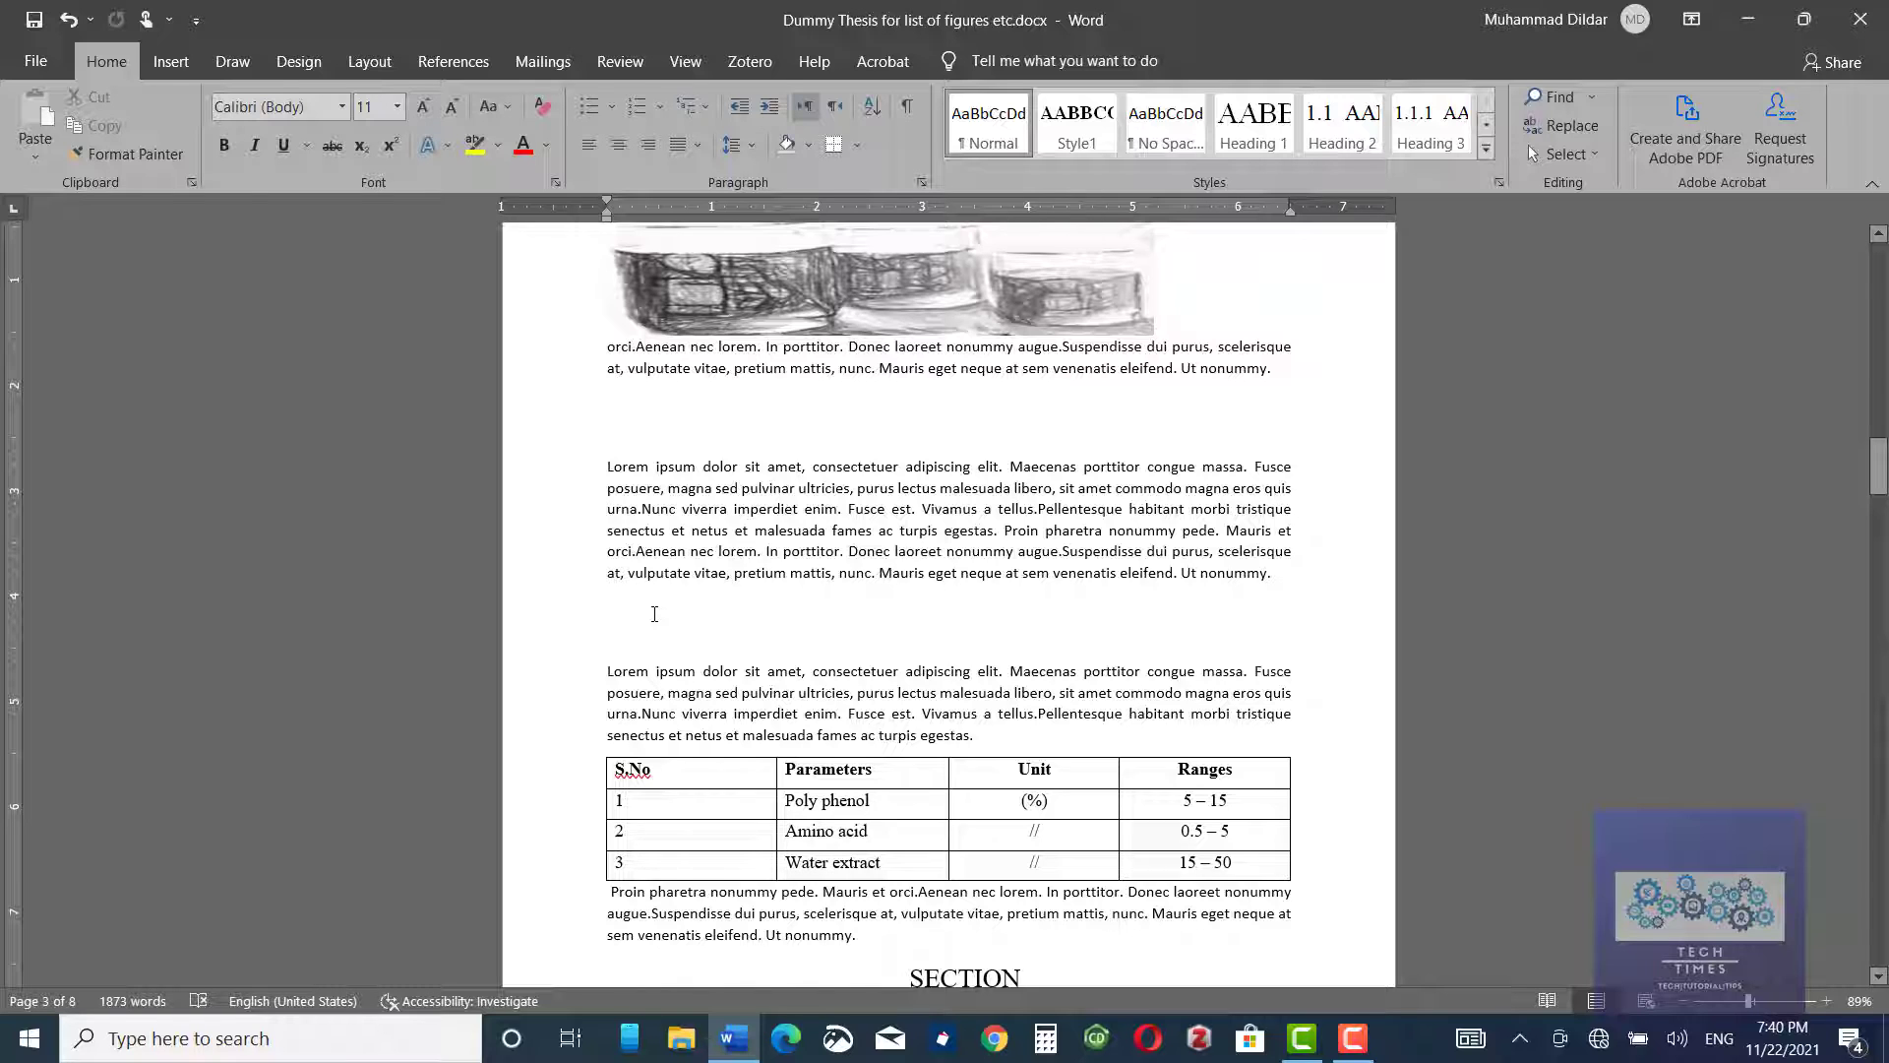
Insert an empty 1x1 table on the blank line above the parameters table.
left_click(654, 614)
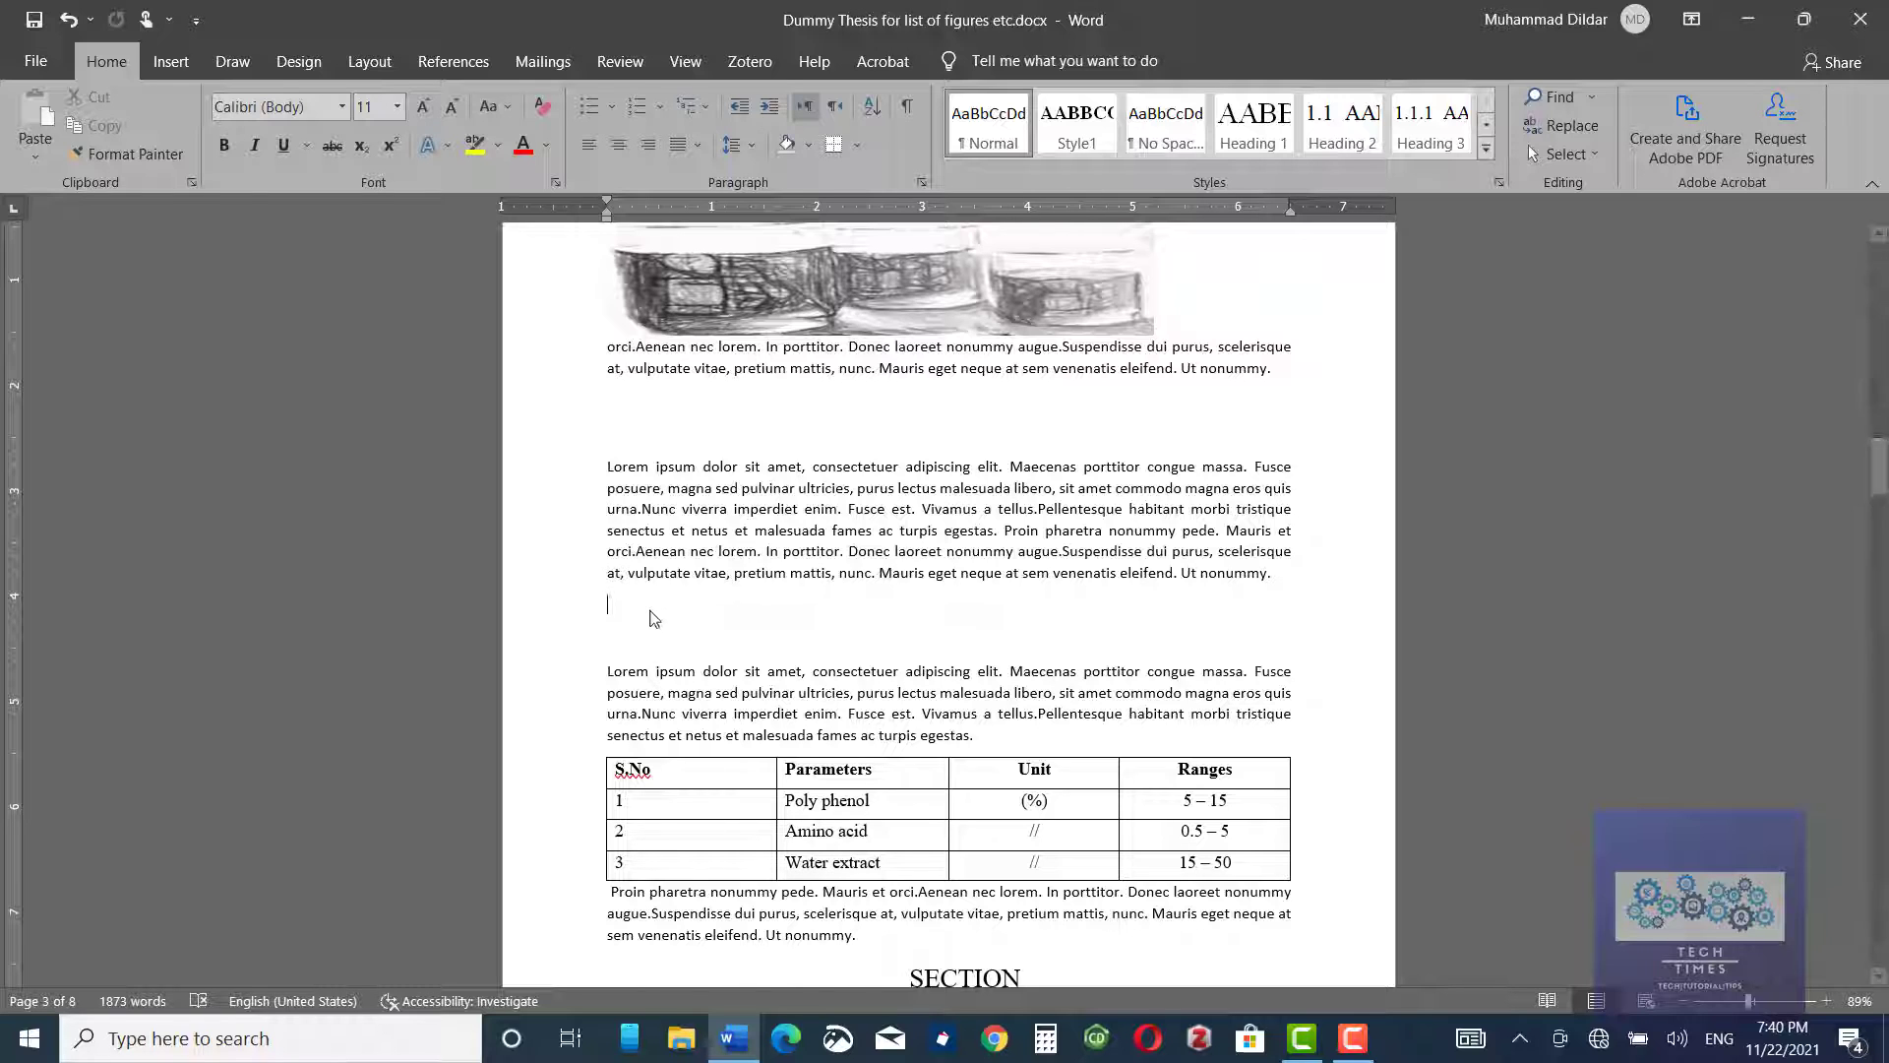
left_click(172, 61)
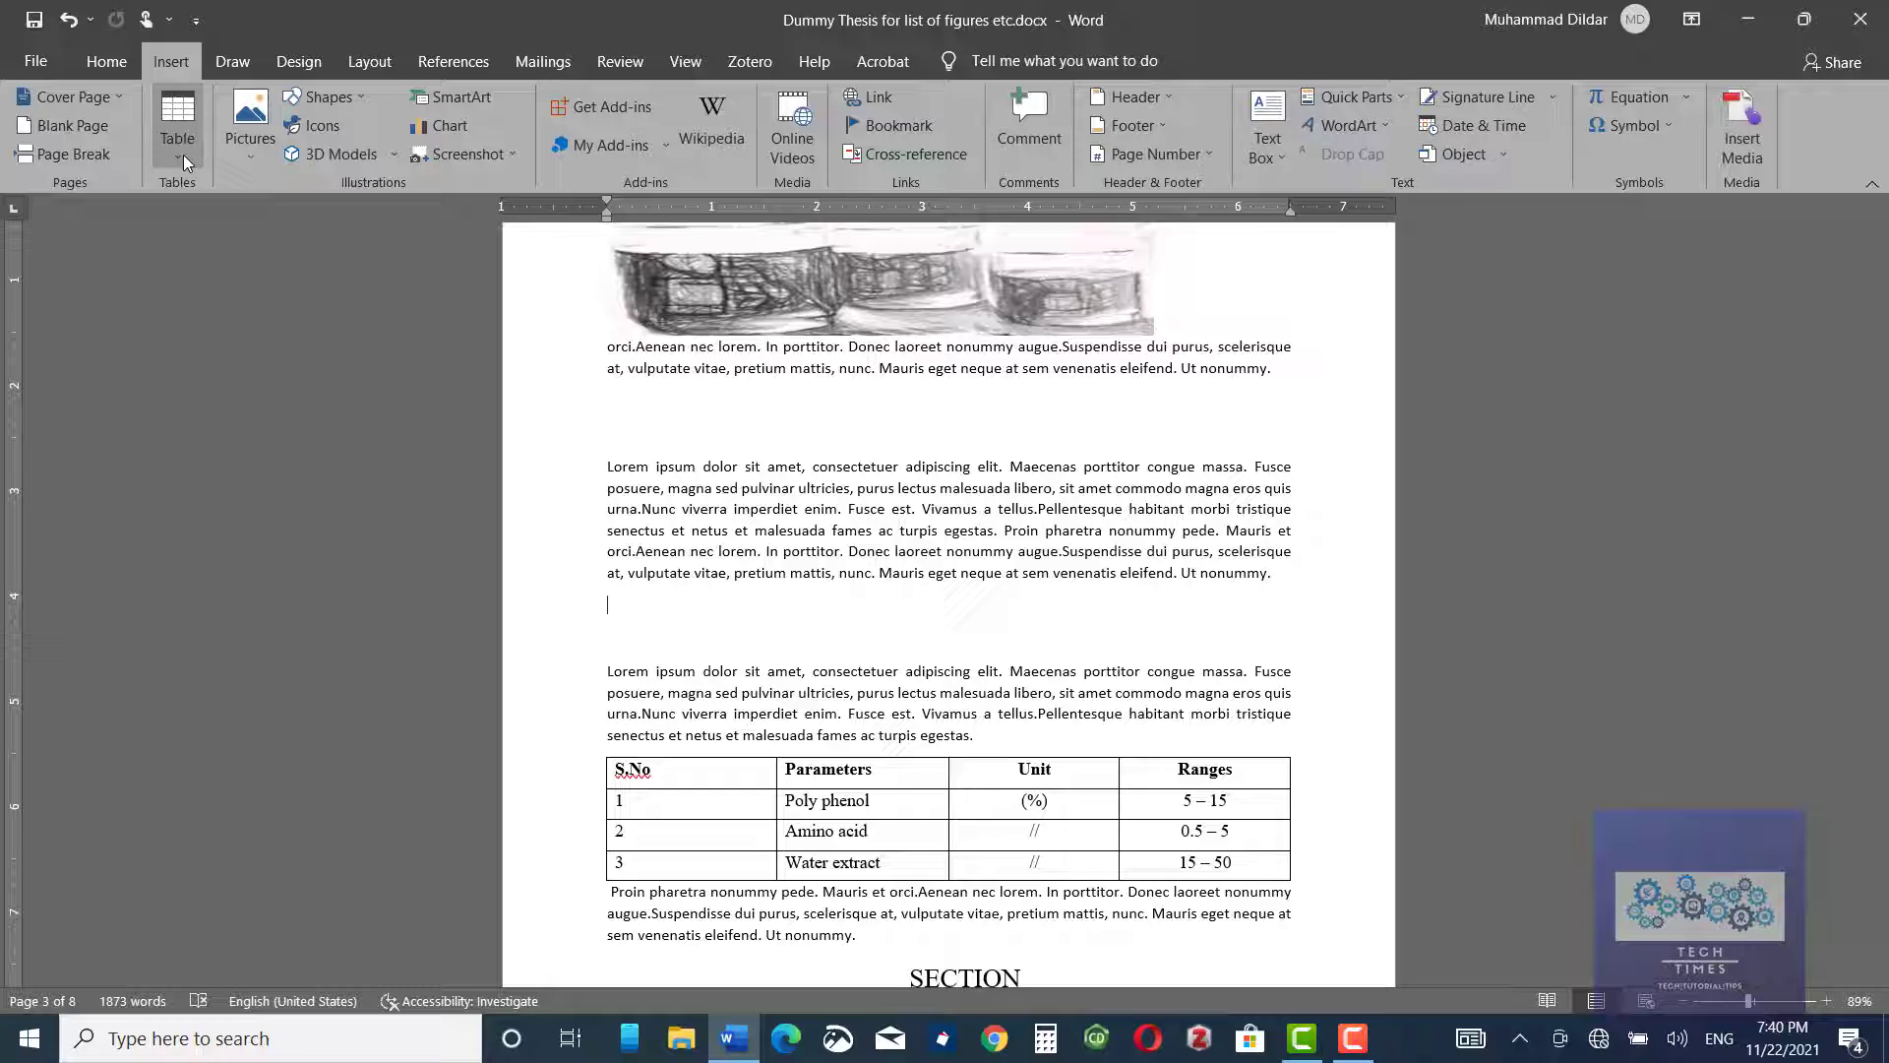
left_click(181, 152)
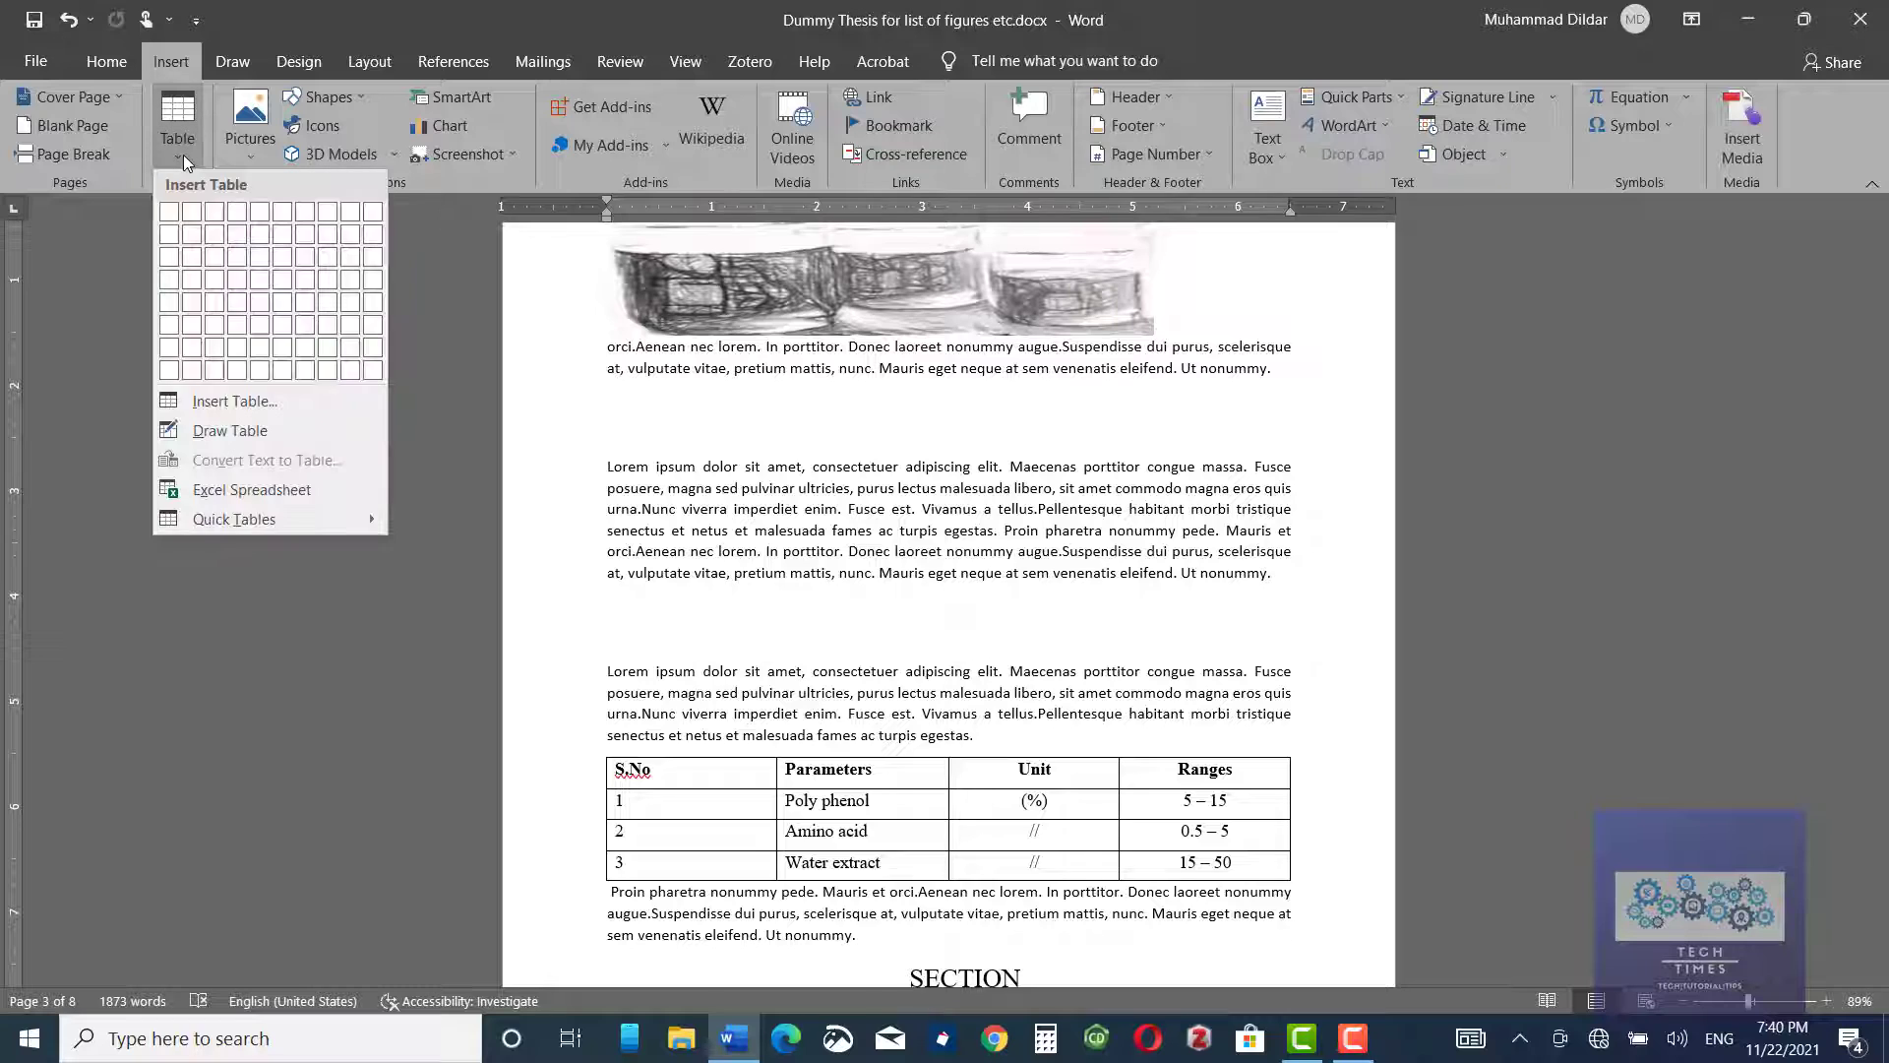
key("Escape")
left_click(169, 210)
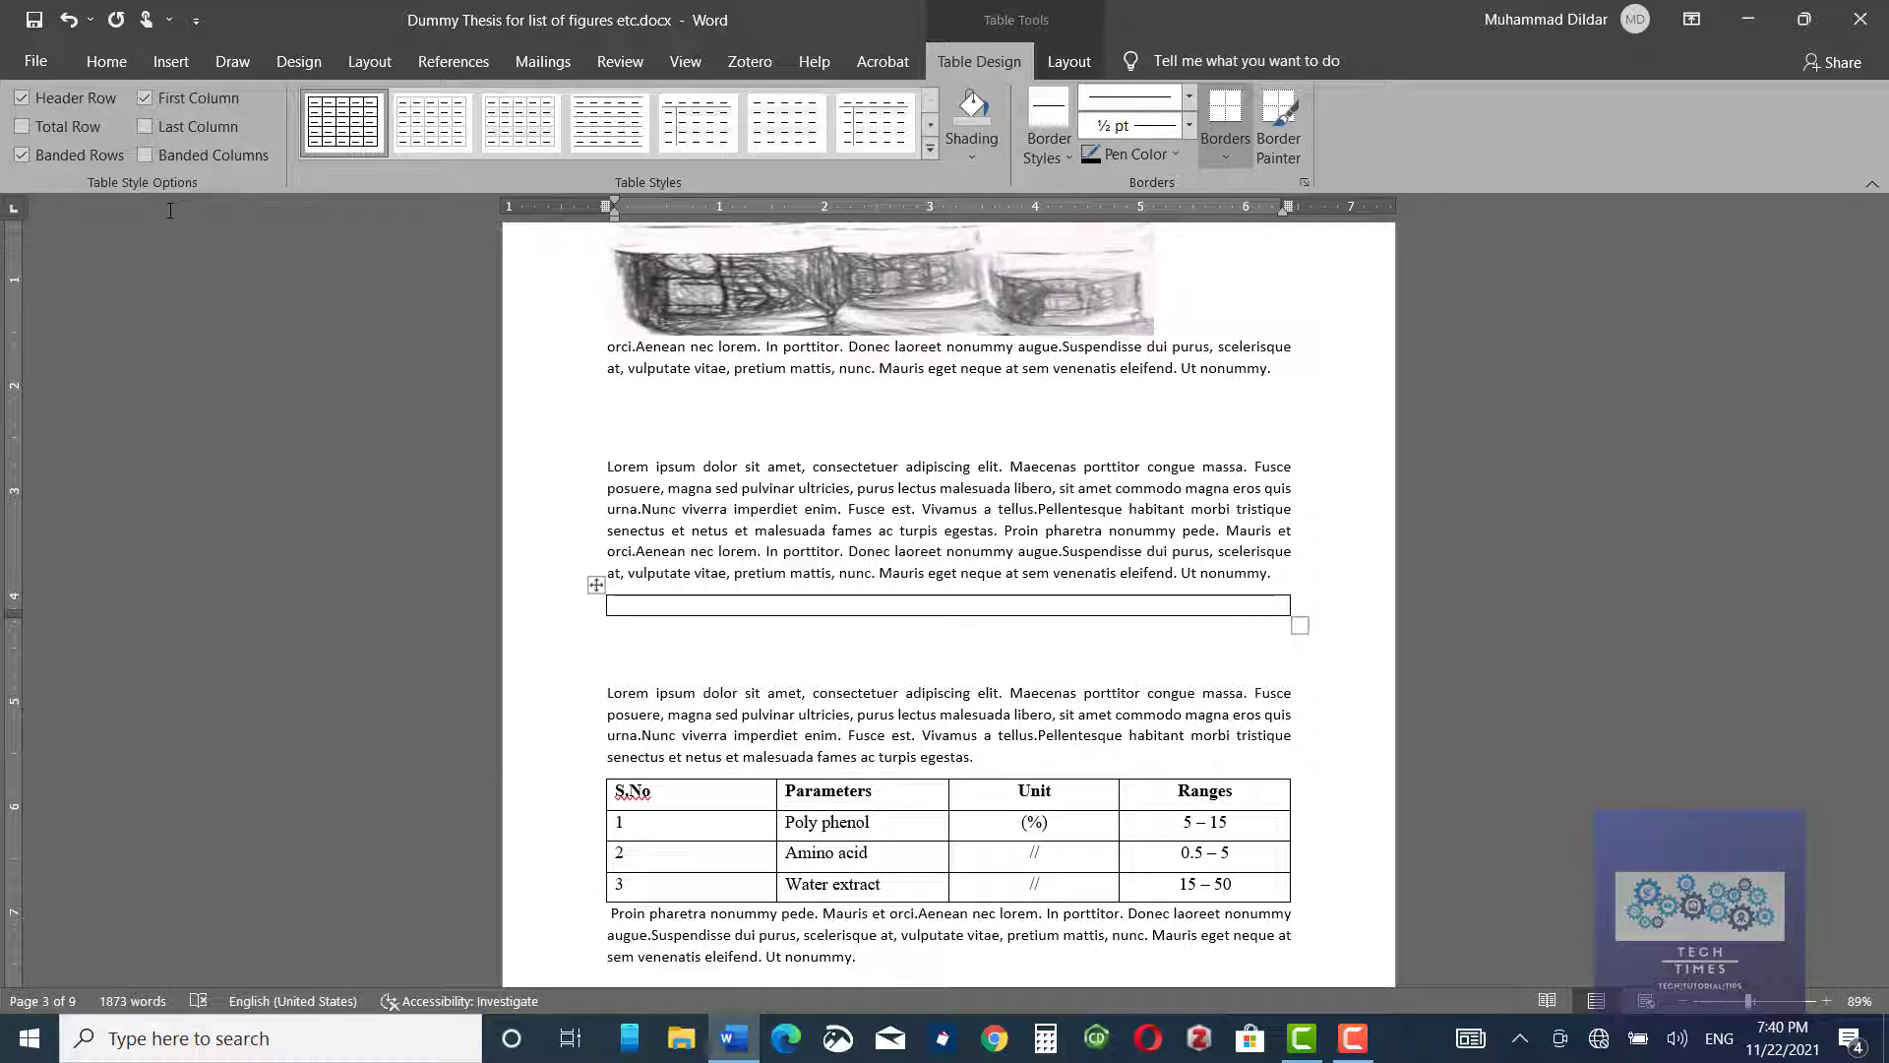
Insert car.PNG from Desktop's New folder into the table, positioned In Line with Text.
left_click(172, 62)
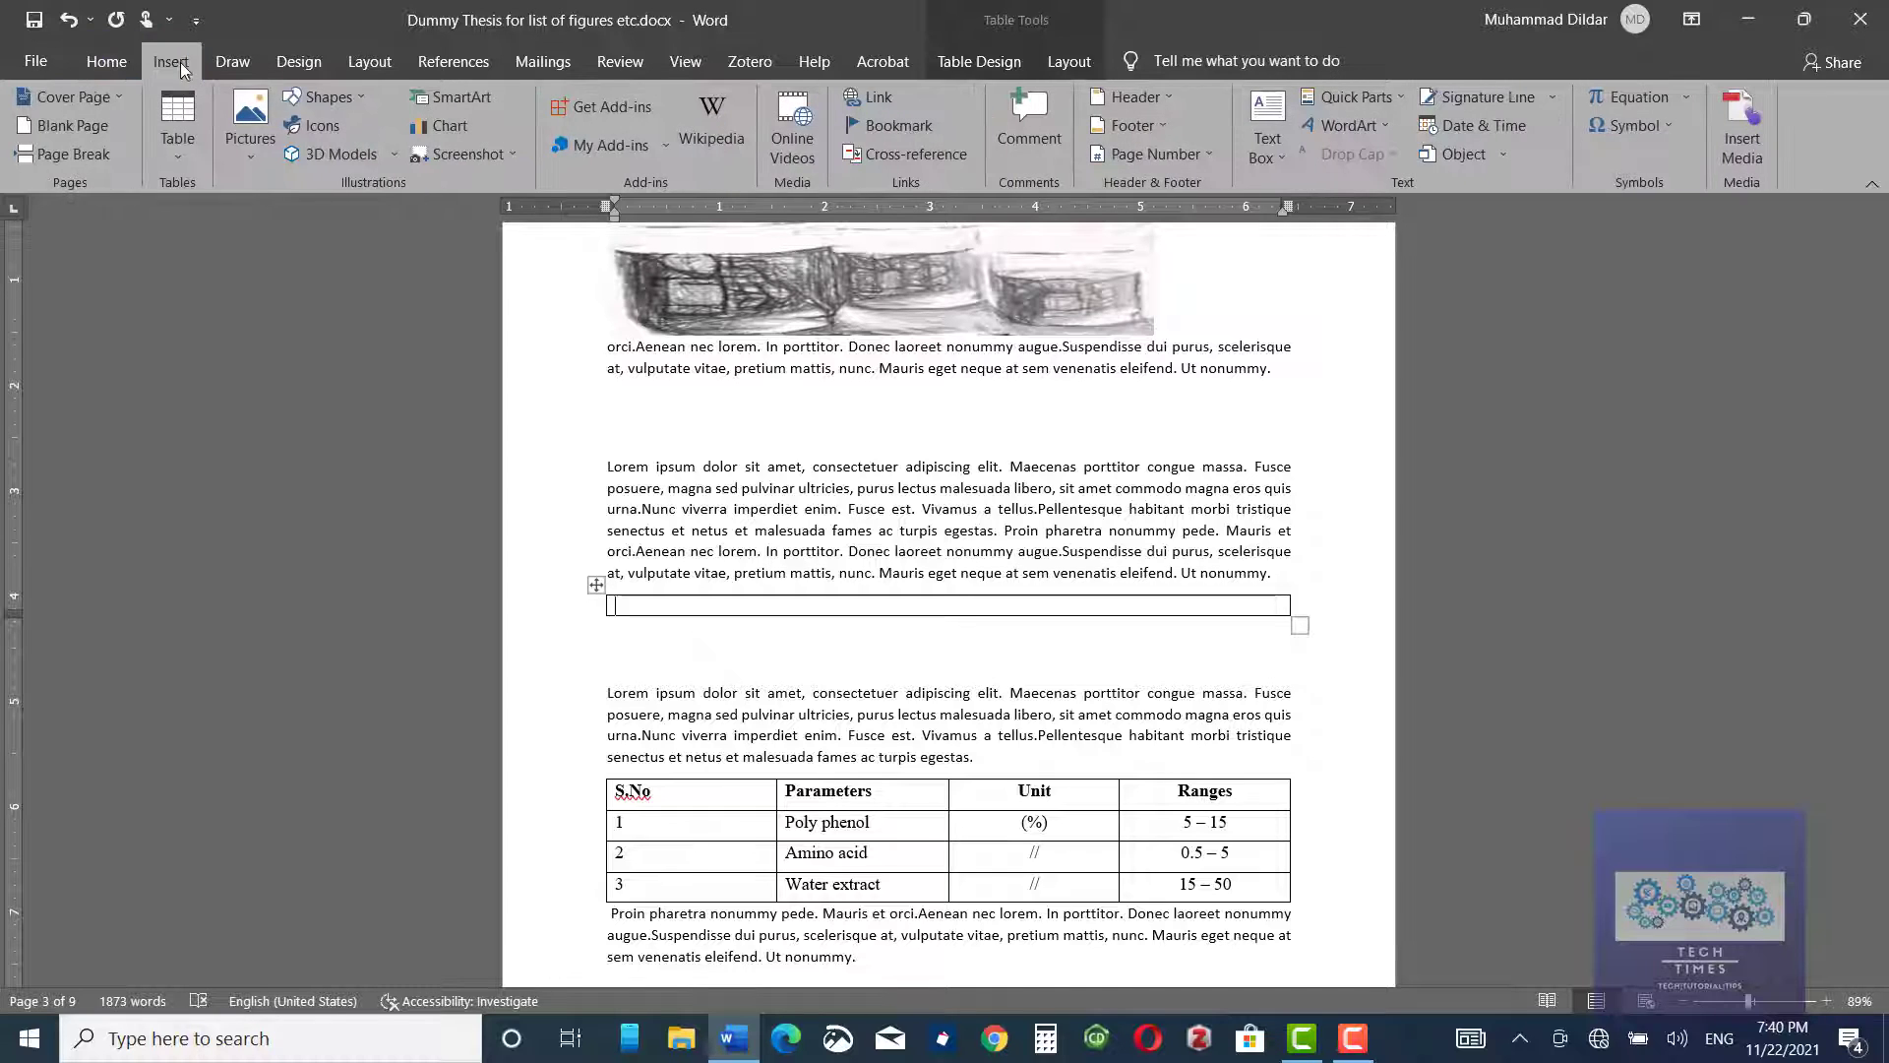
left_click(249, 137)
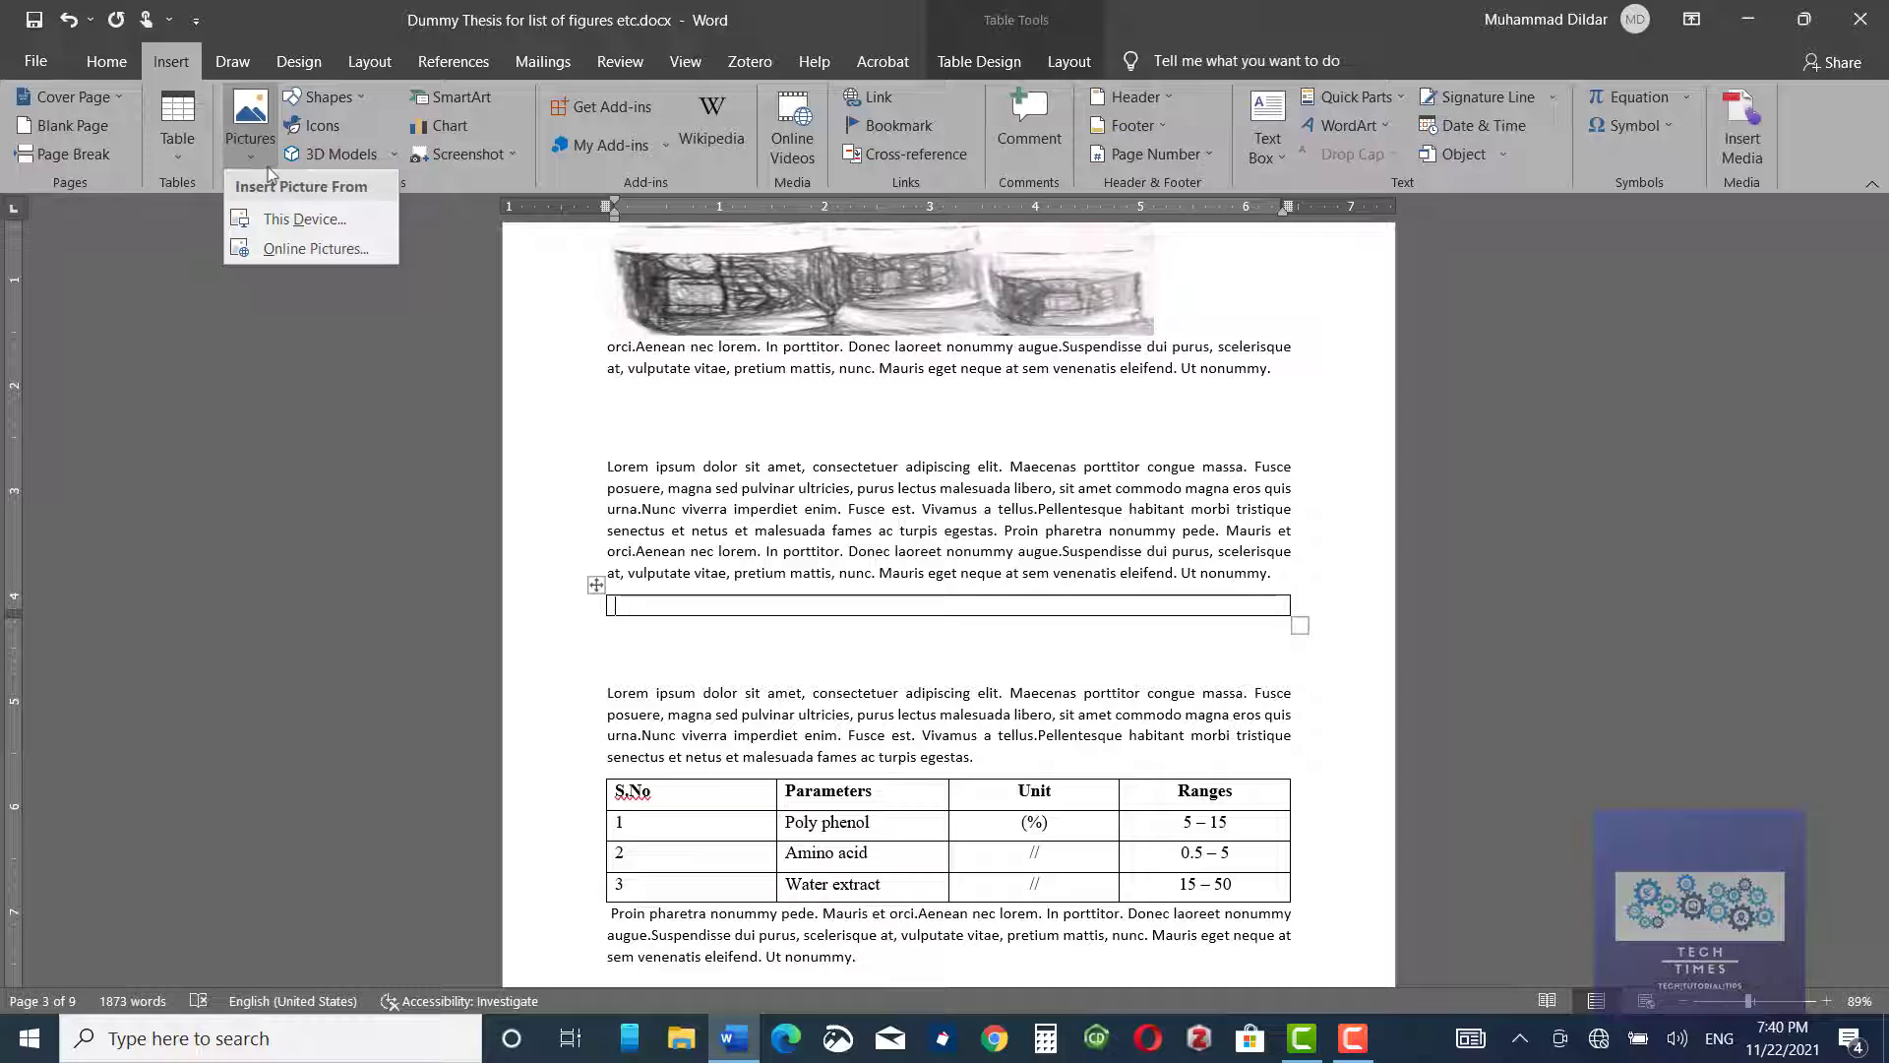
left_click(300, 221)
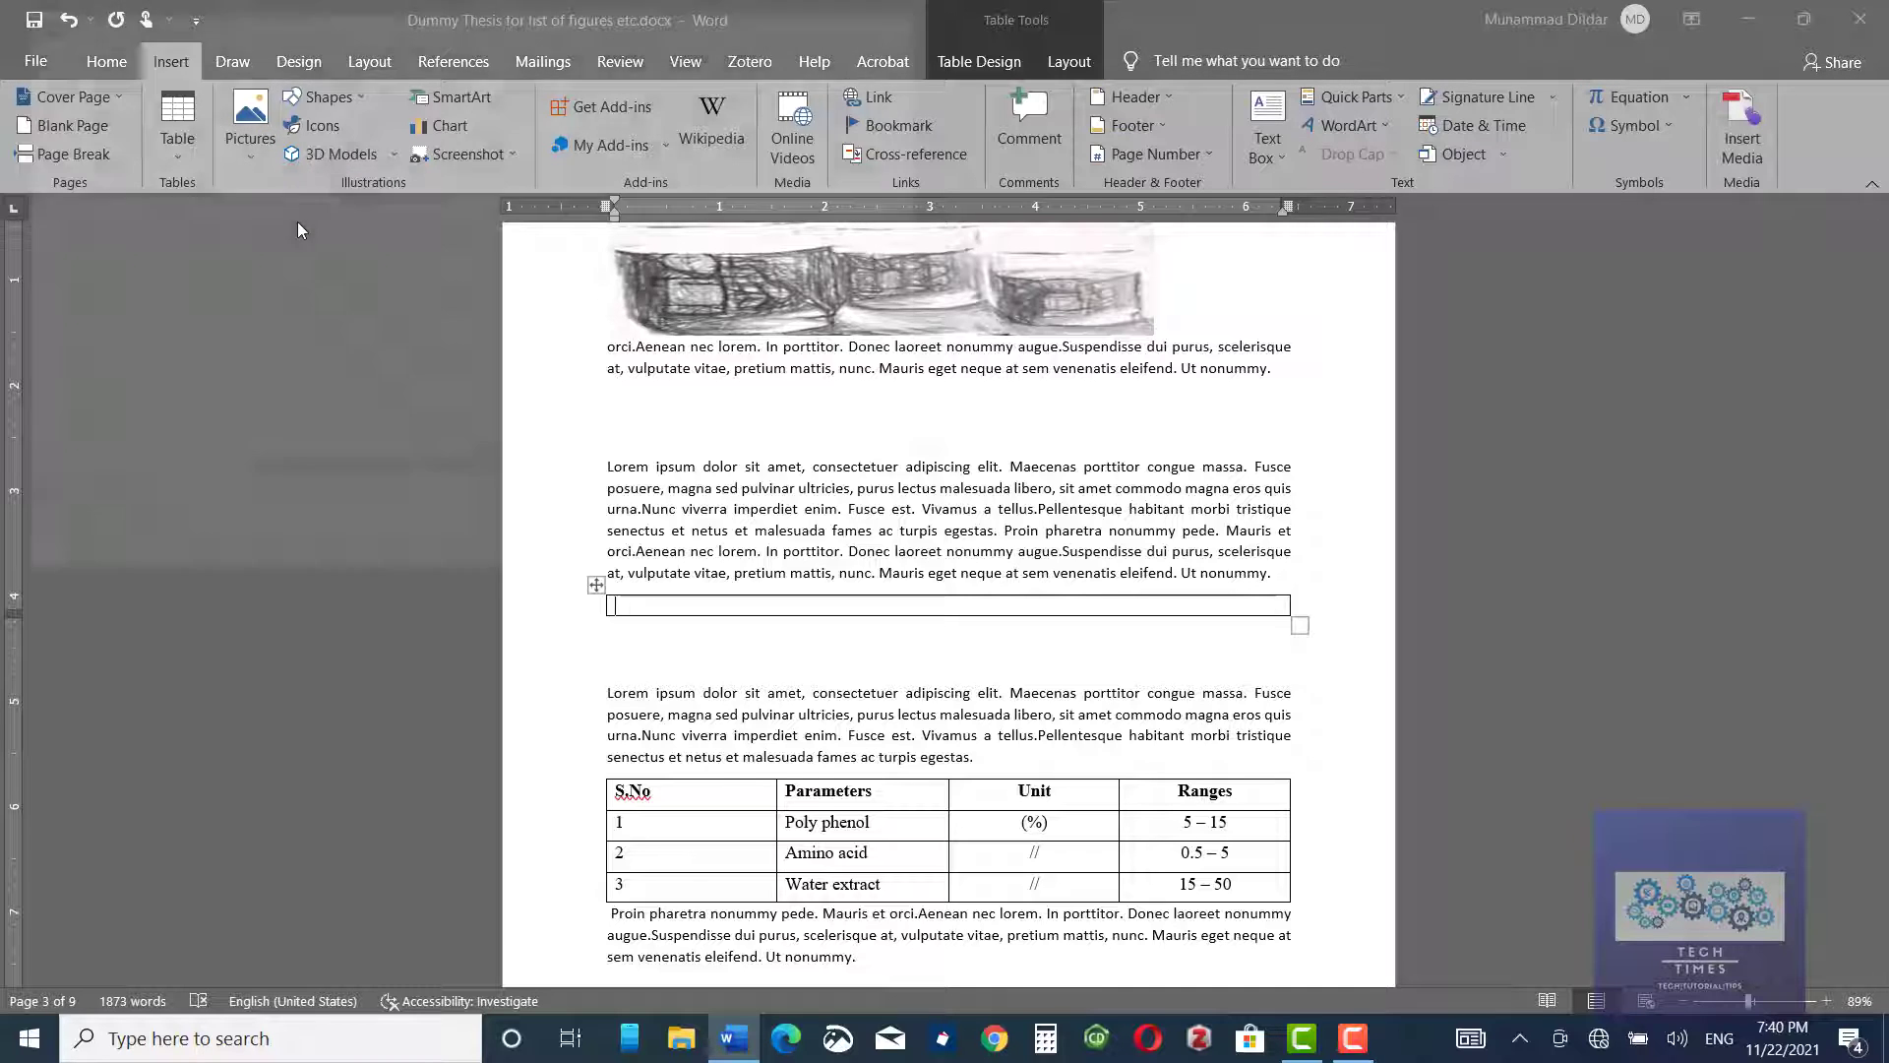
left_click(120, 217)
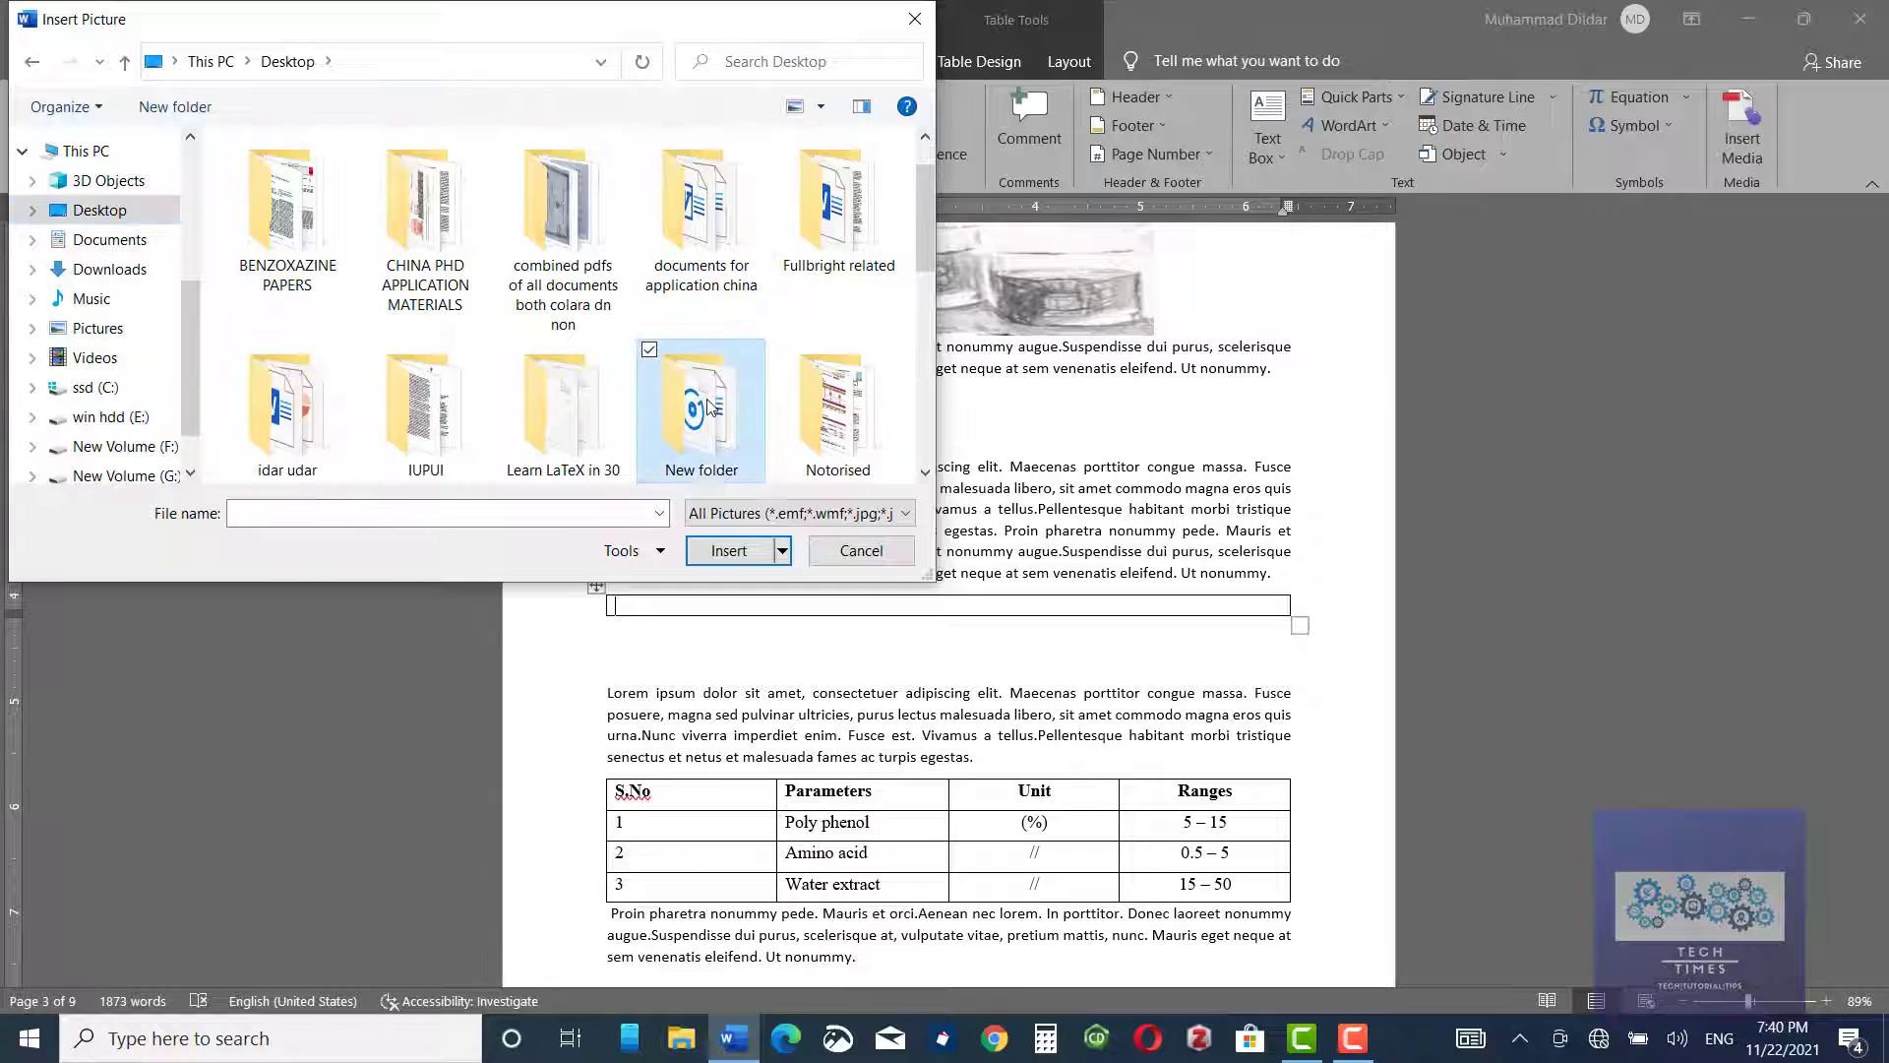
double_click(700, 404)
left_click(308, 232)
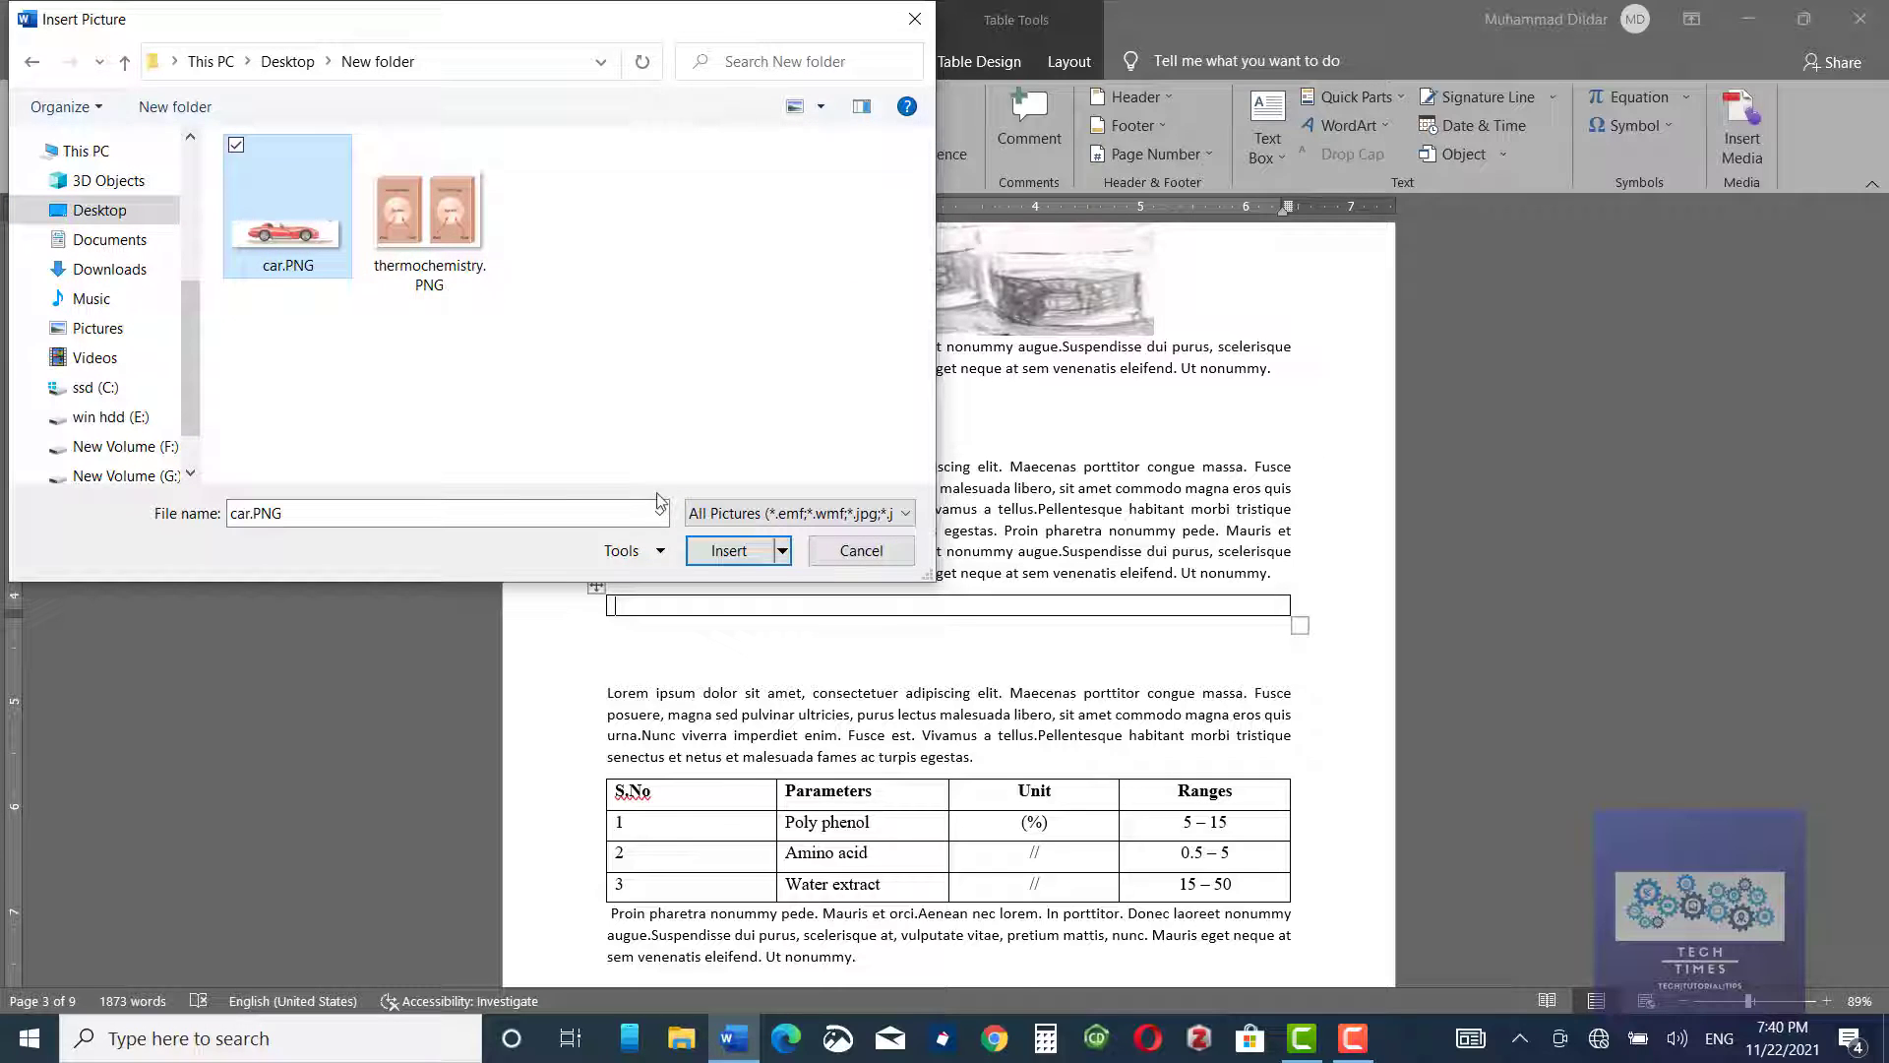
left_click(735, 556)
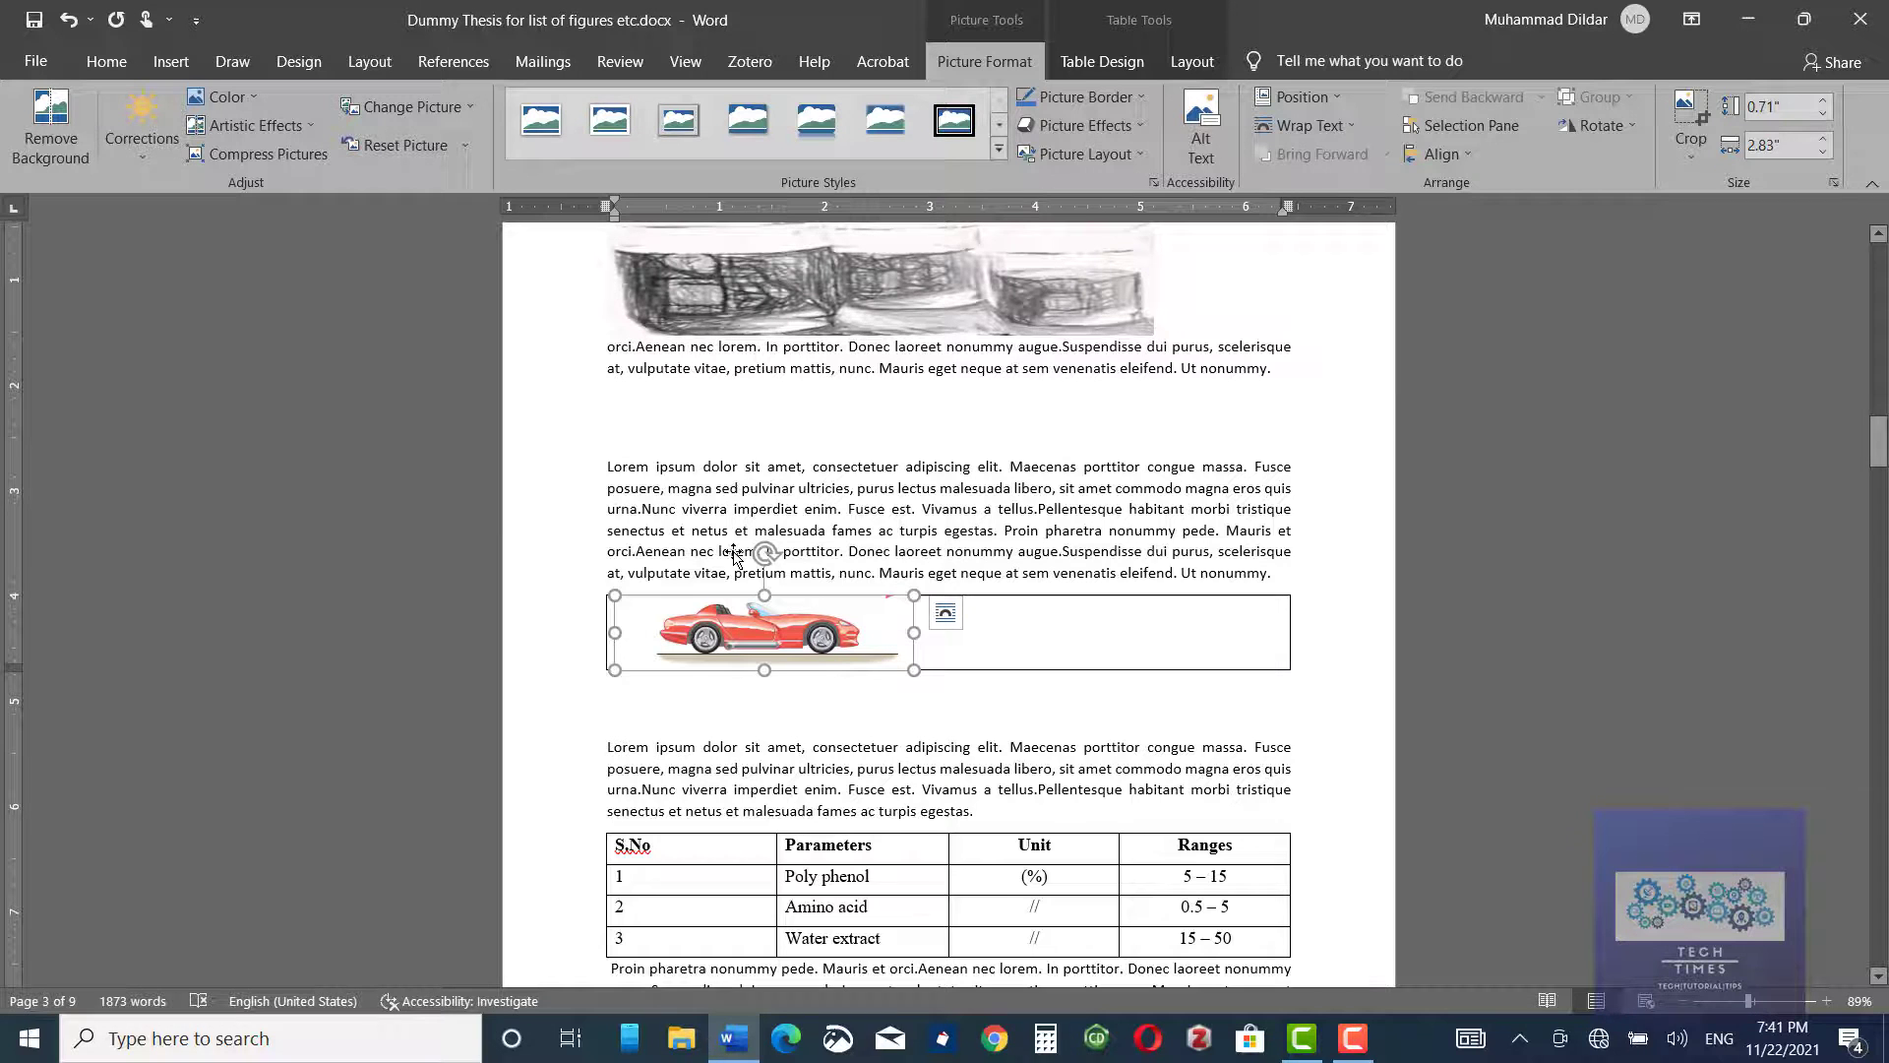
left_click(1291, 97)
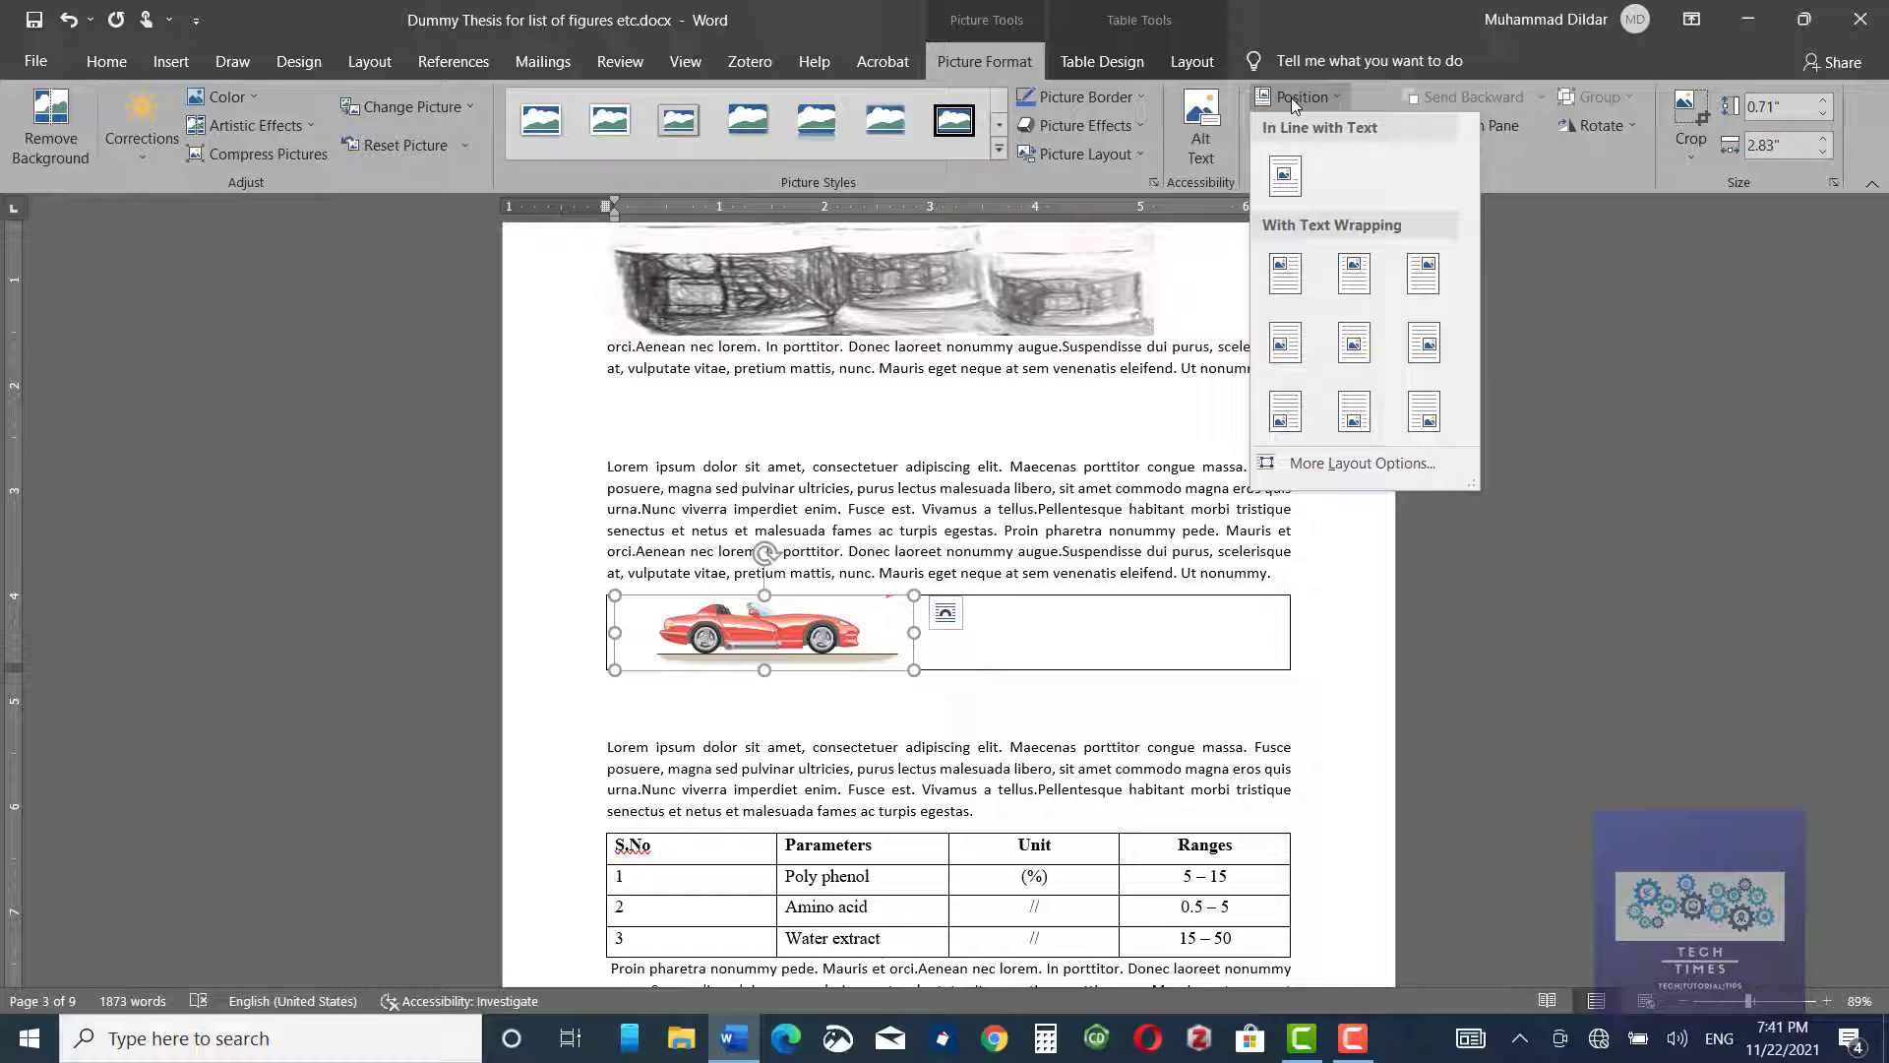
left_click(1358, 129)
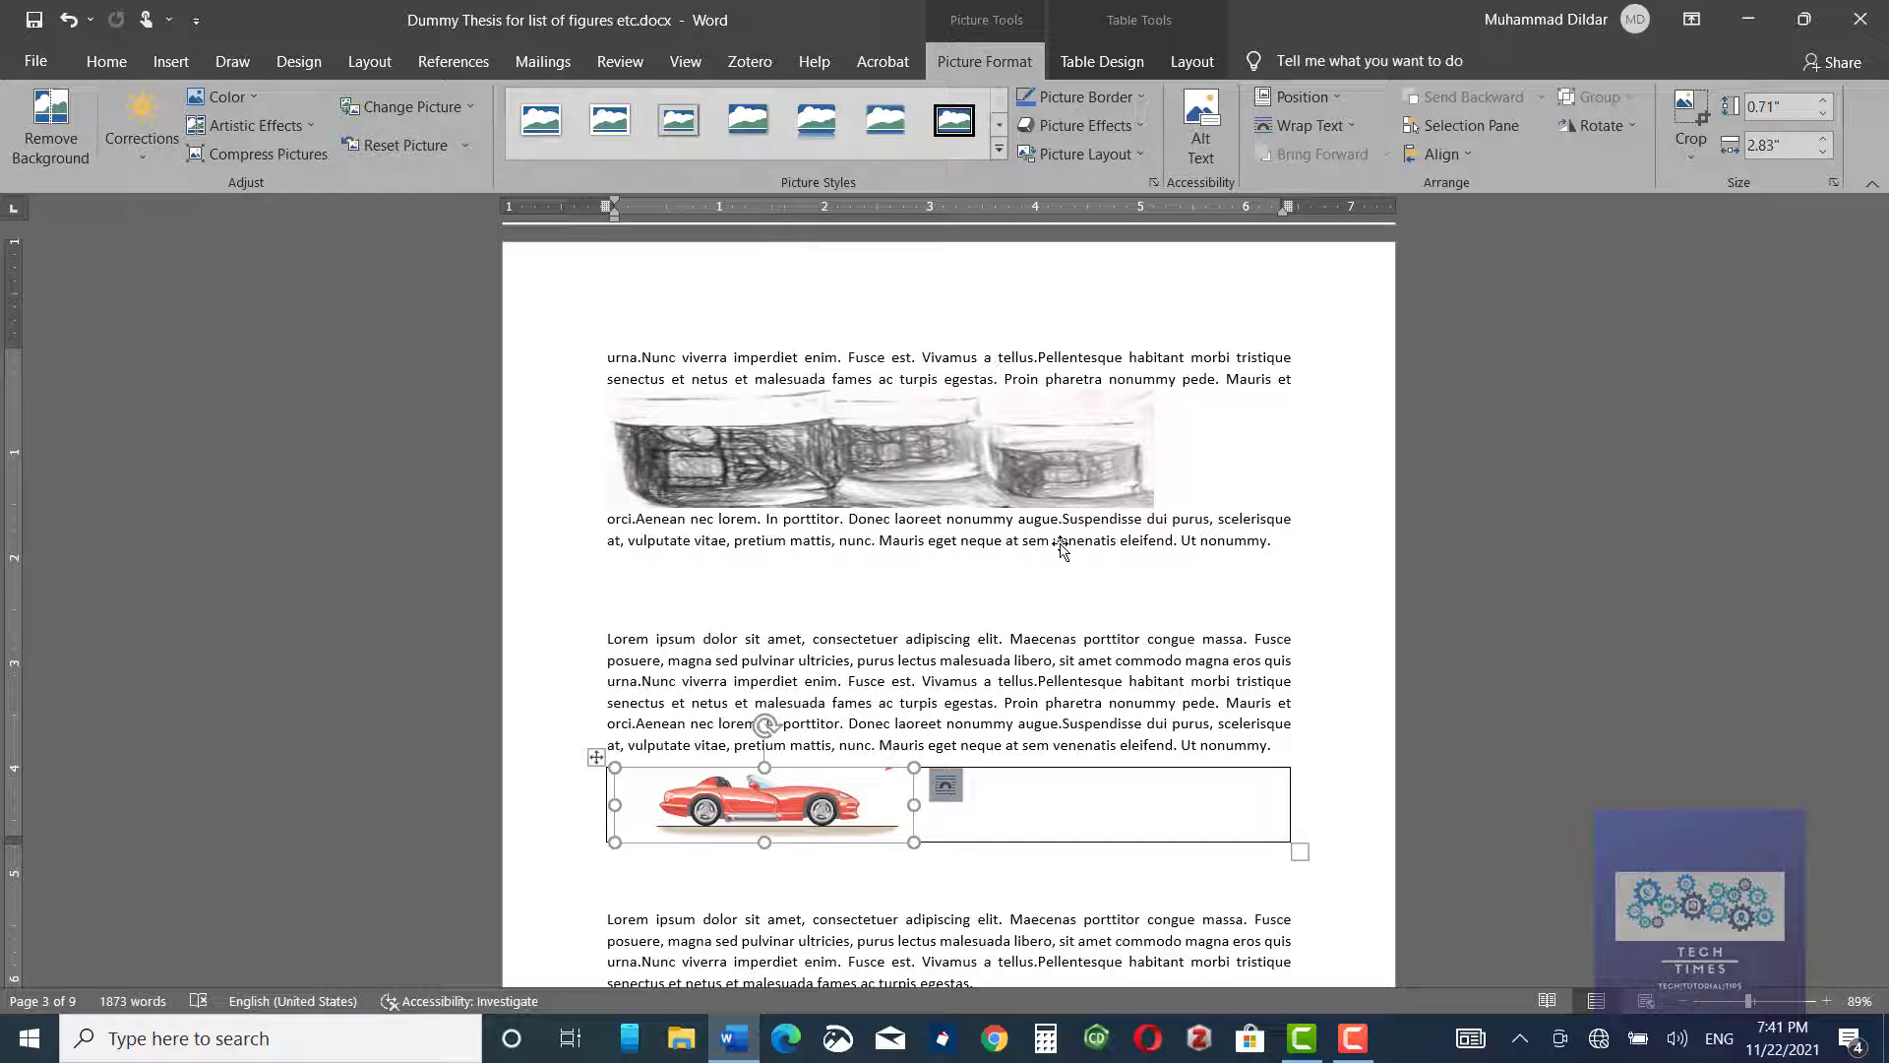
Add the caption 'Figure 1 This is a dummy car' below the car picture.
right_click(883, 802)
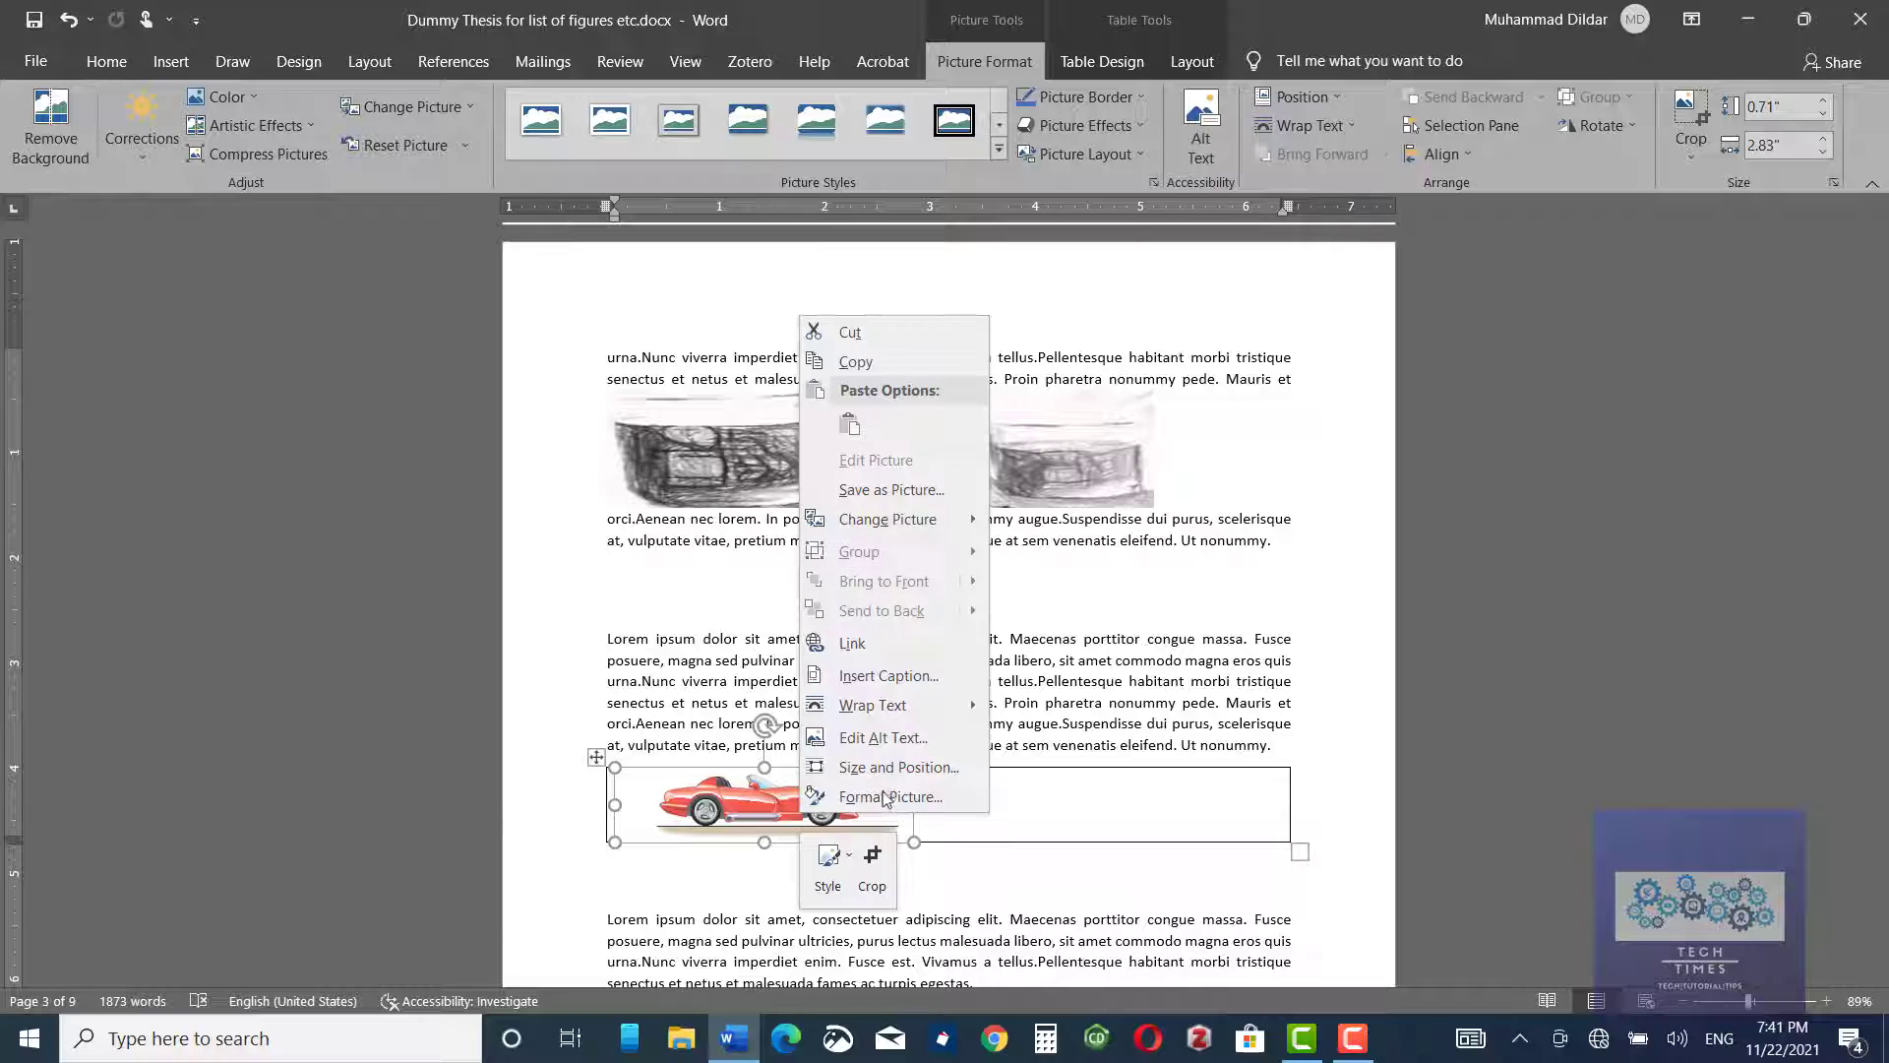
left_click(891, 673)
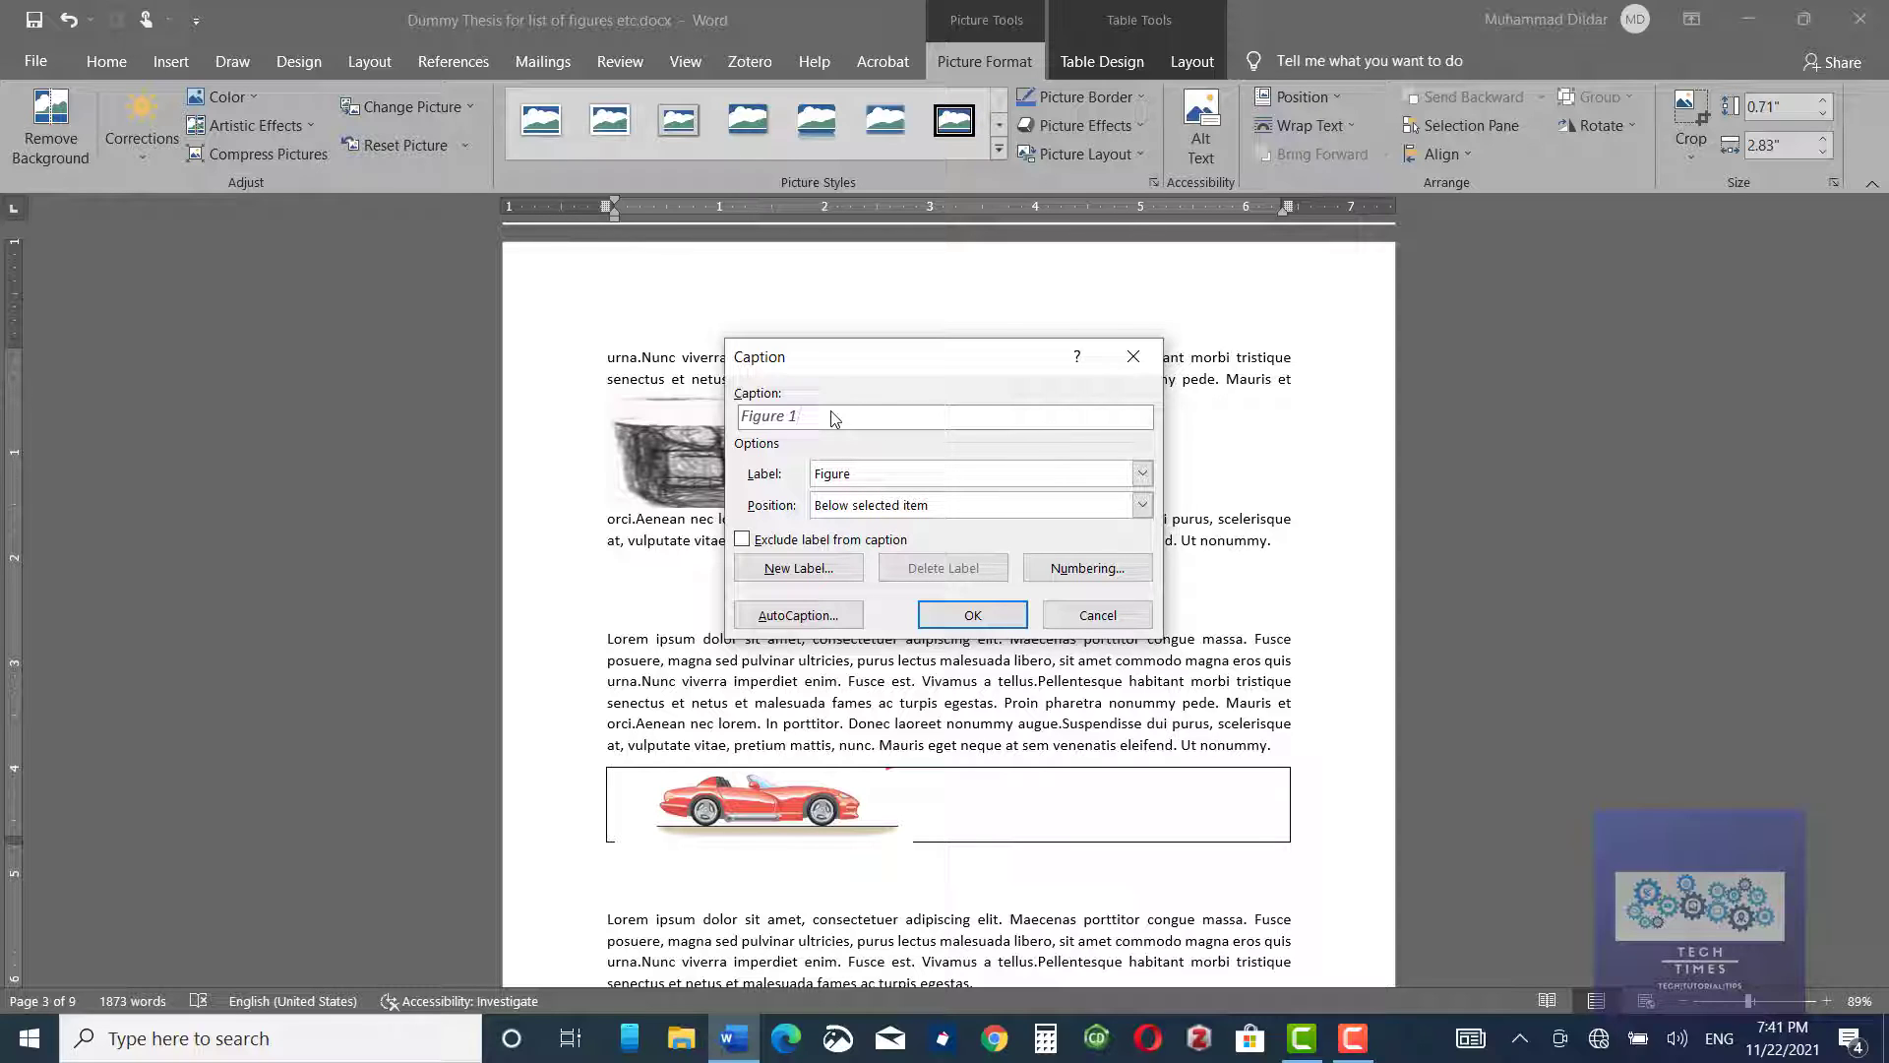
type("This is a dummy car")
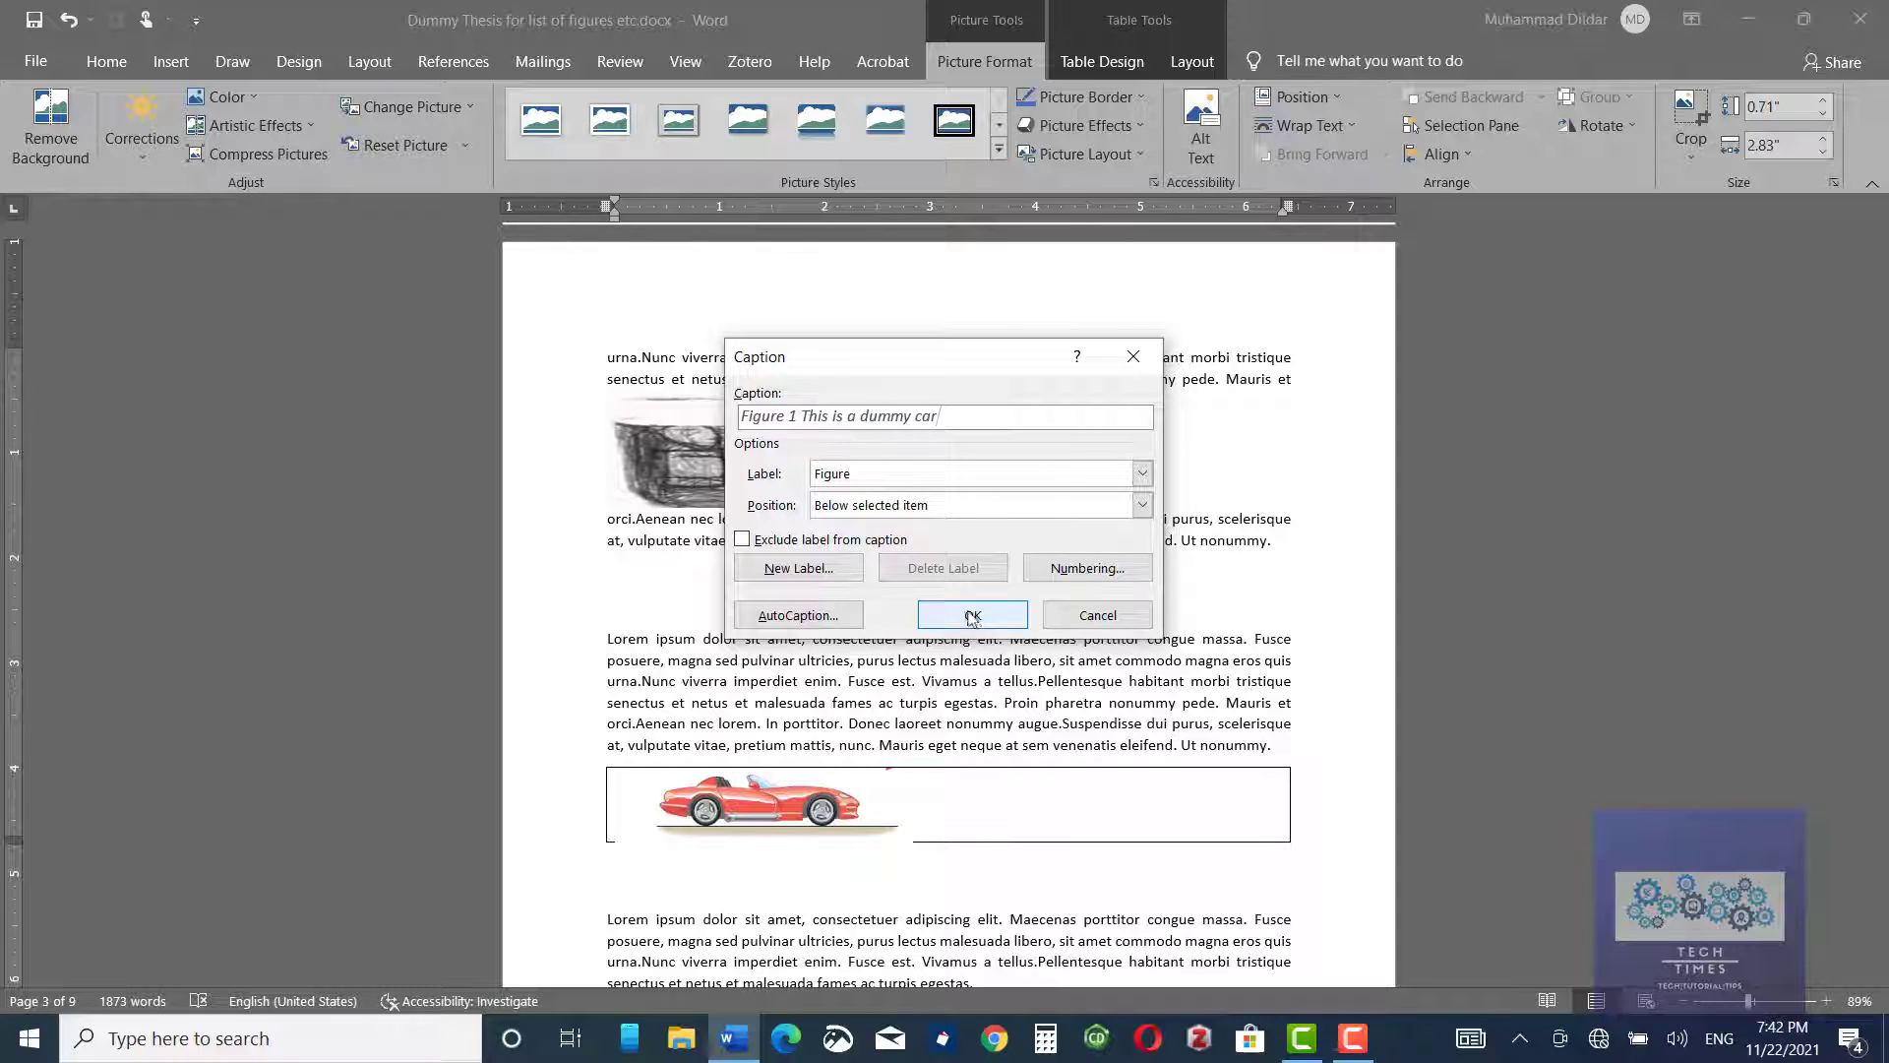
left_click(972, 614)
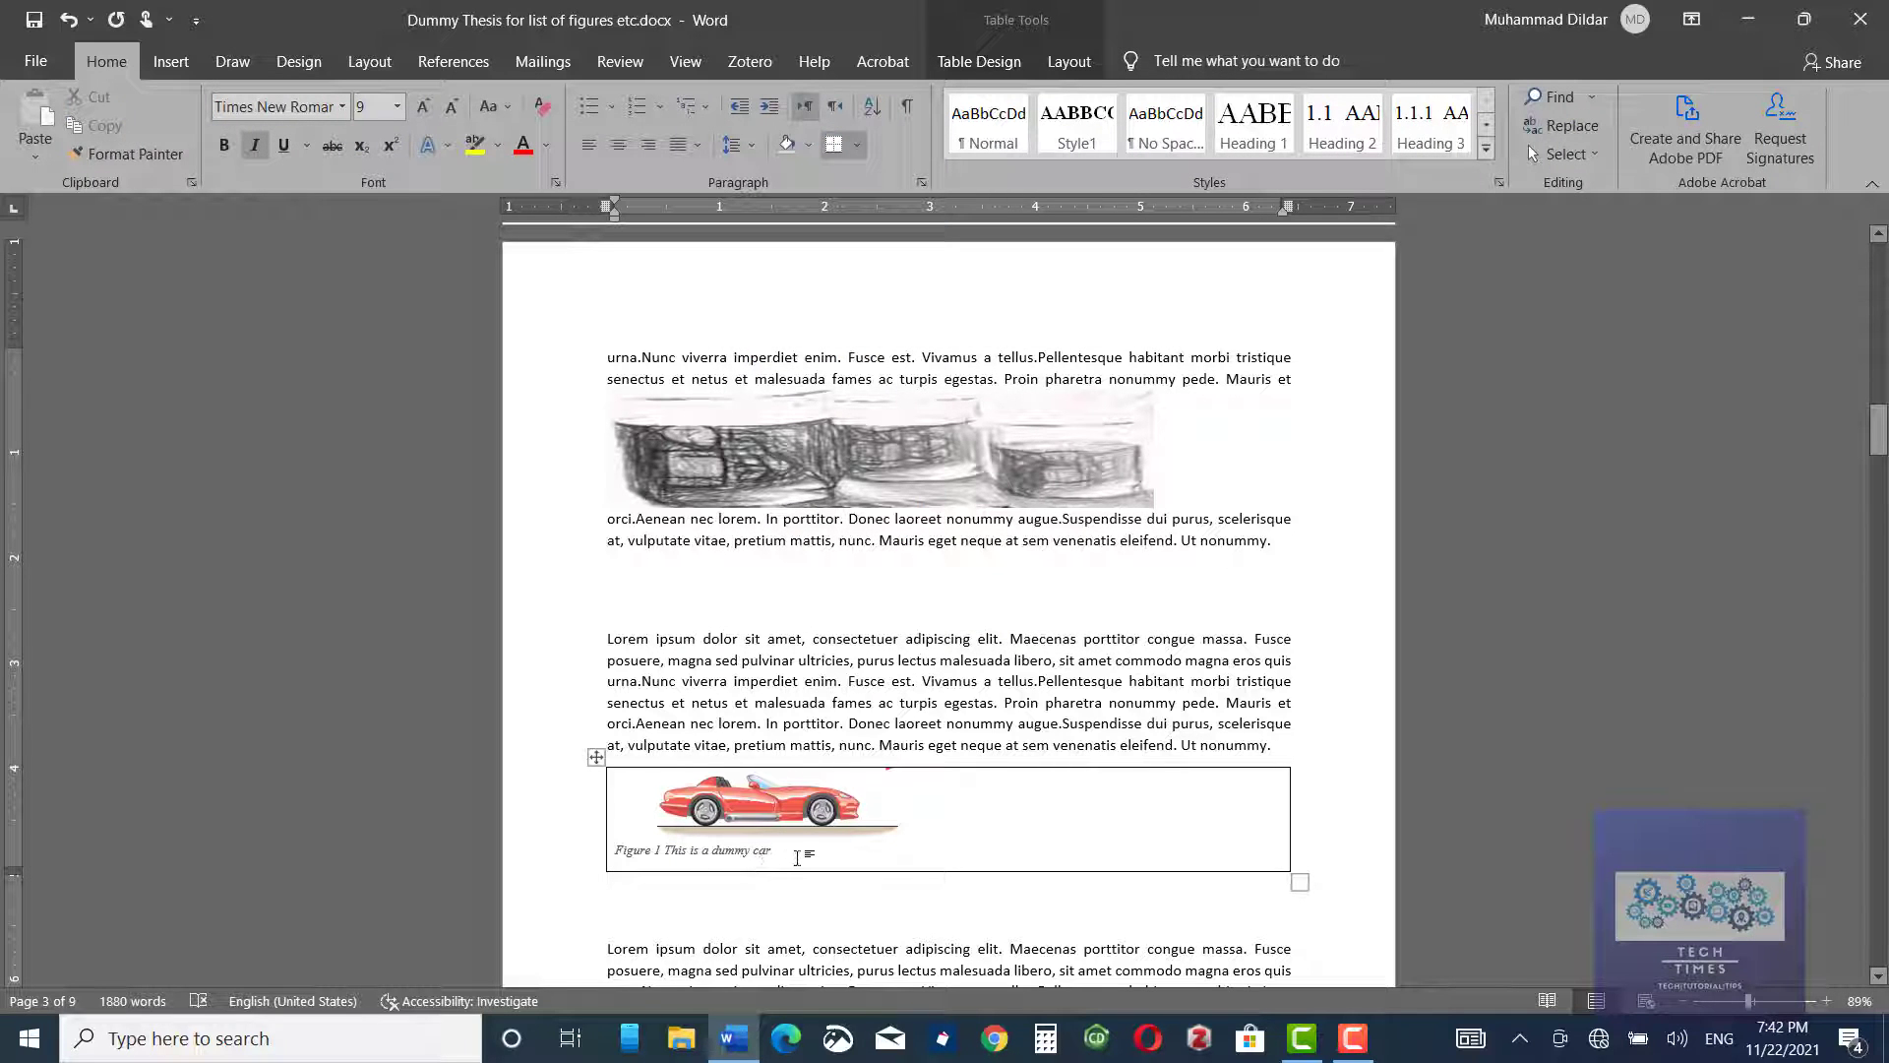
Caption the page 2 tree photo 'this is just a dummy figure'.
left_click_drag(1879, 448, 1864, 372)
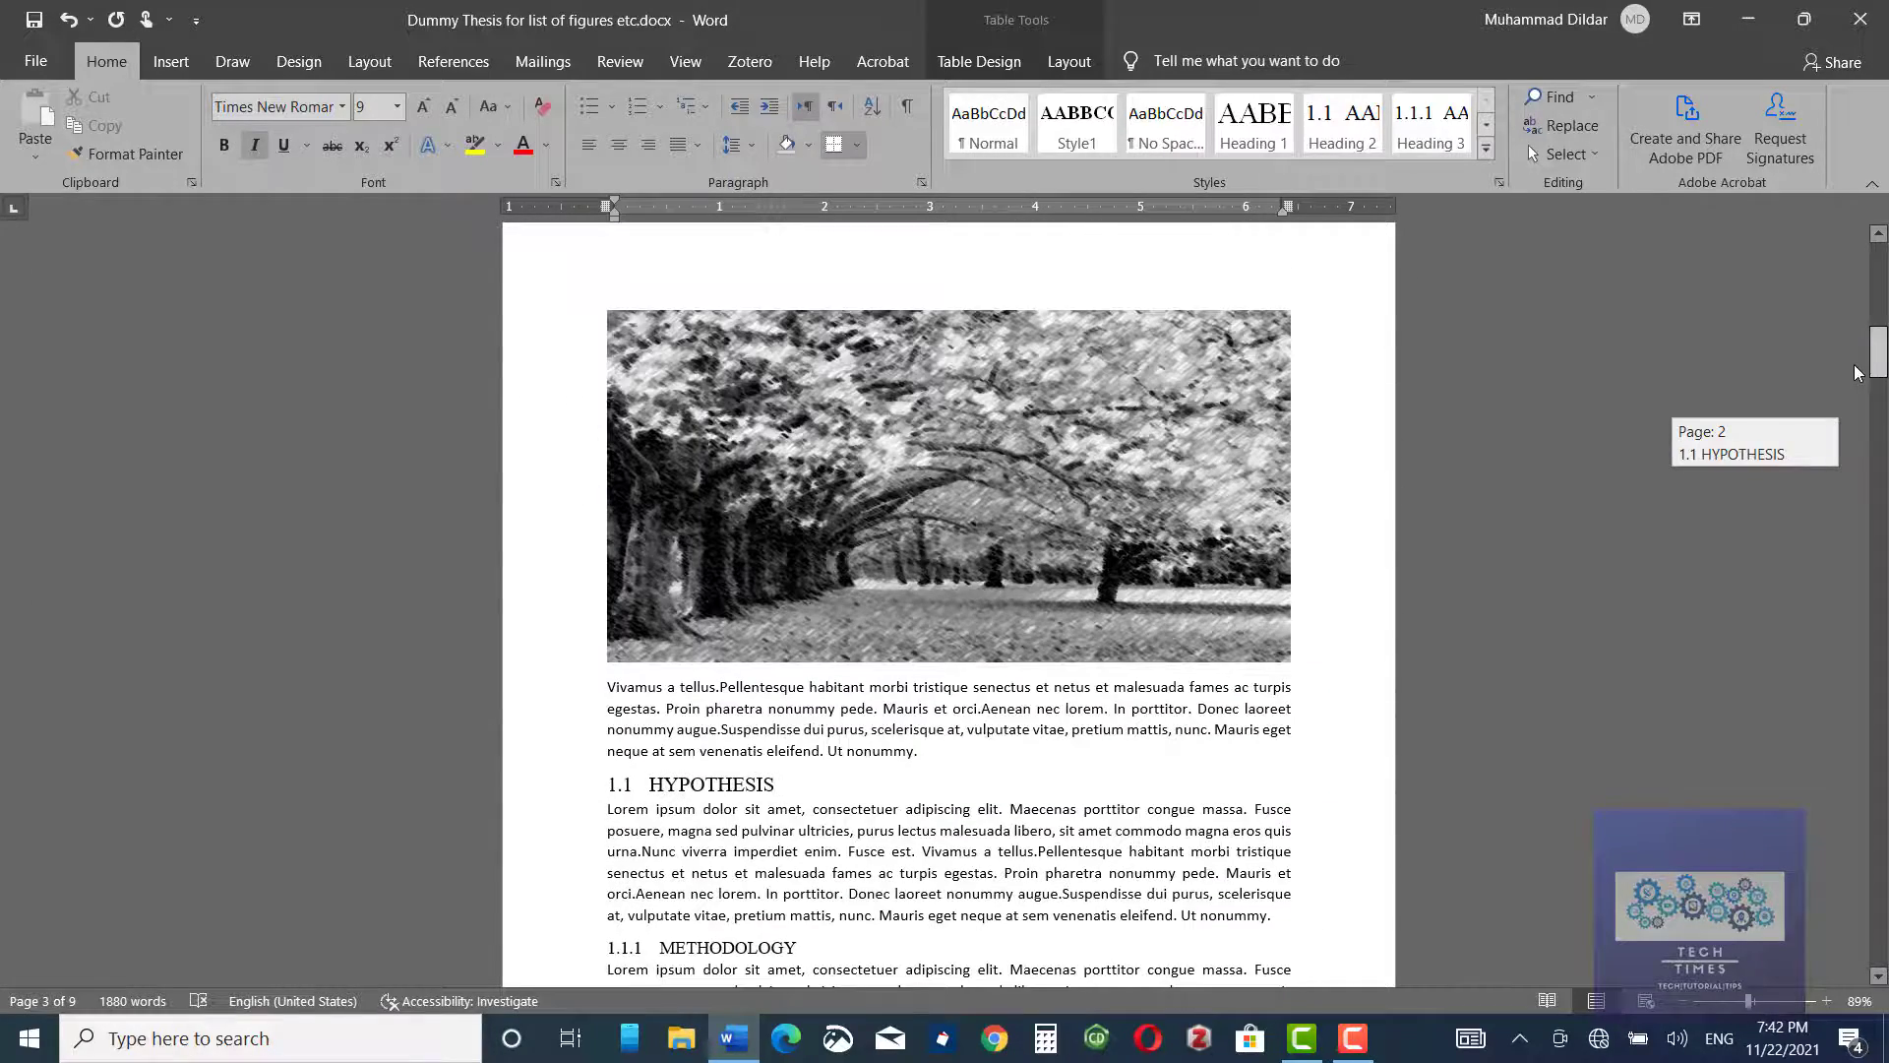
left_click(877, 402)
right_click(877, 401)
left_click(960, 795)
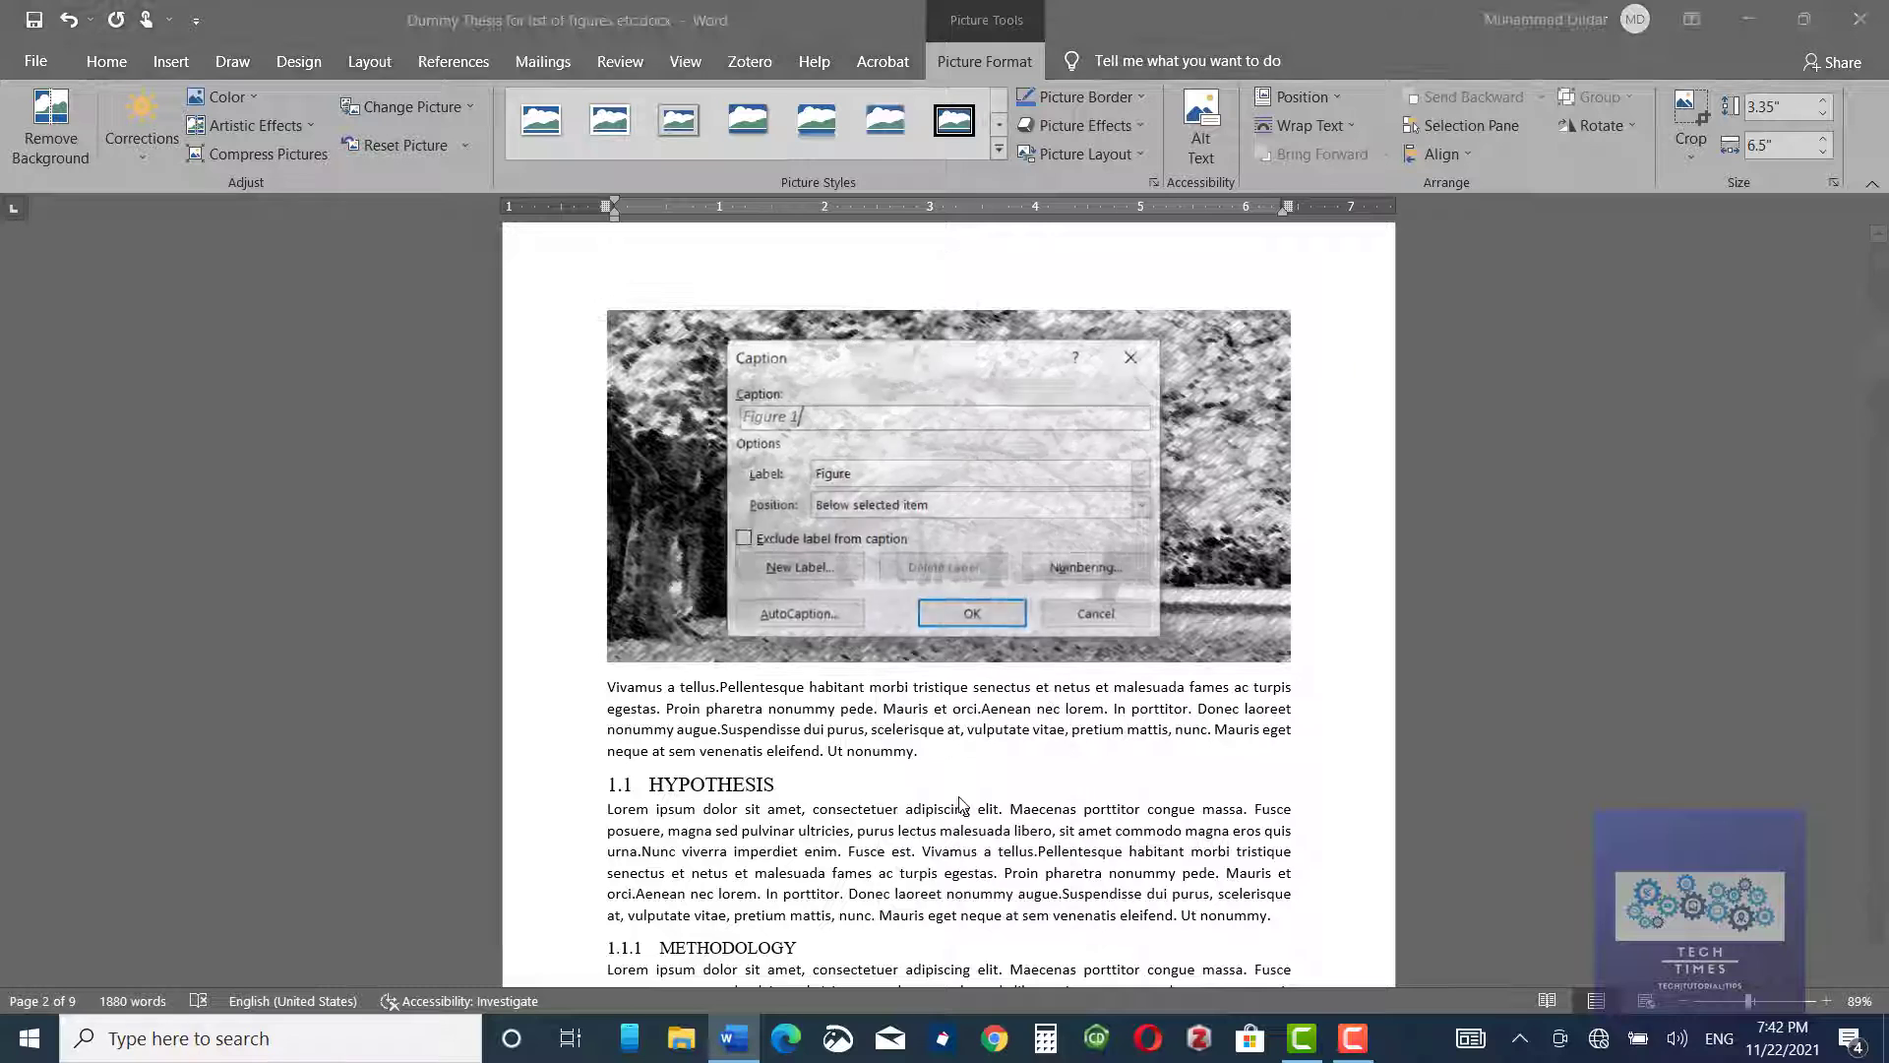
type("this is just a dummy figure")
key("Return")
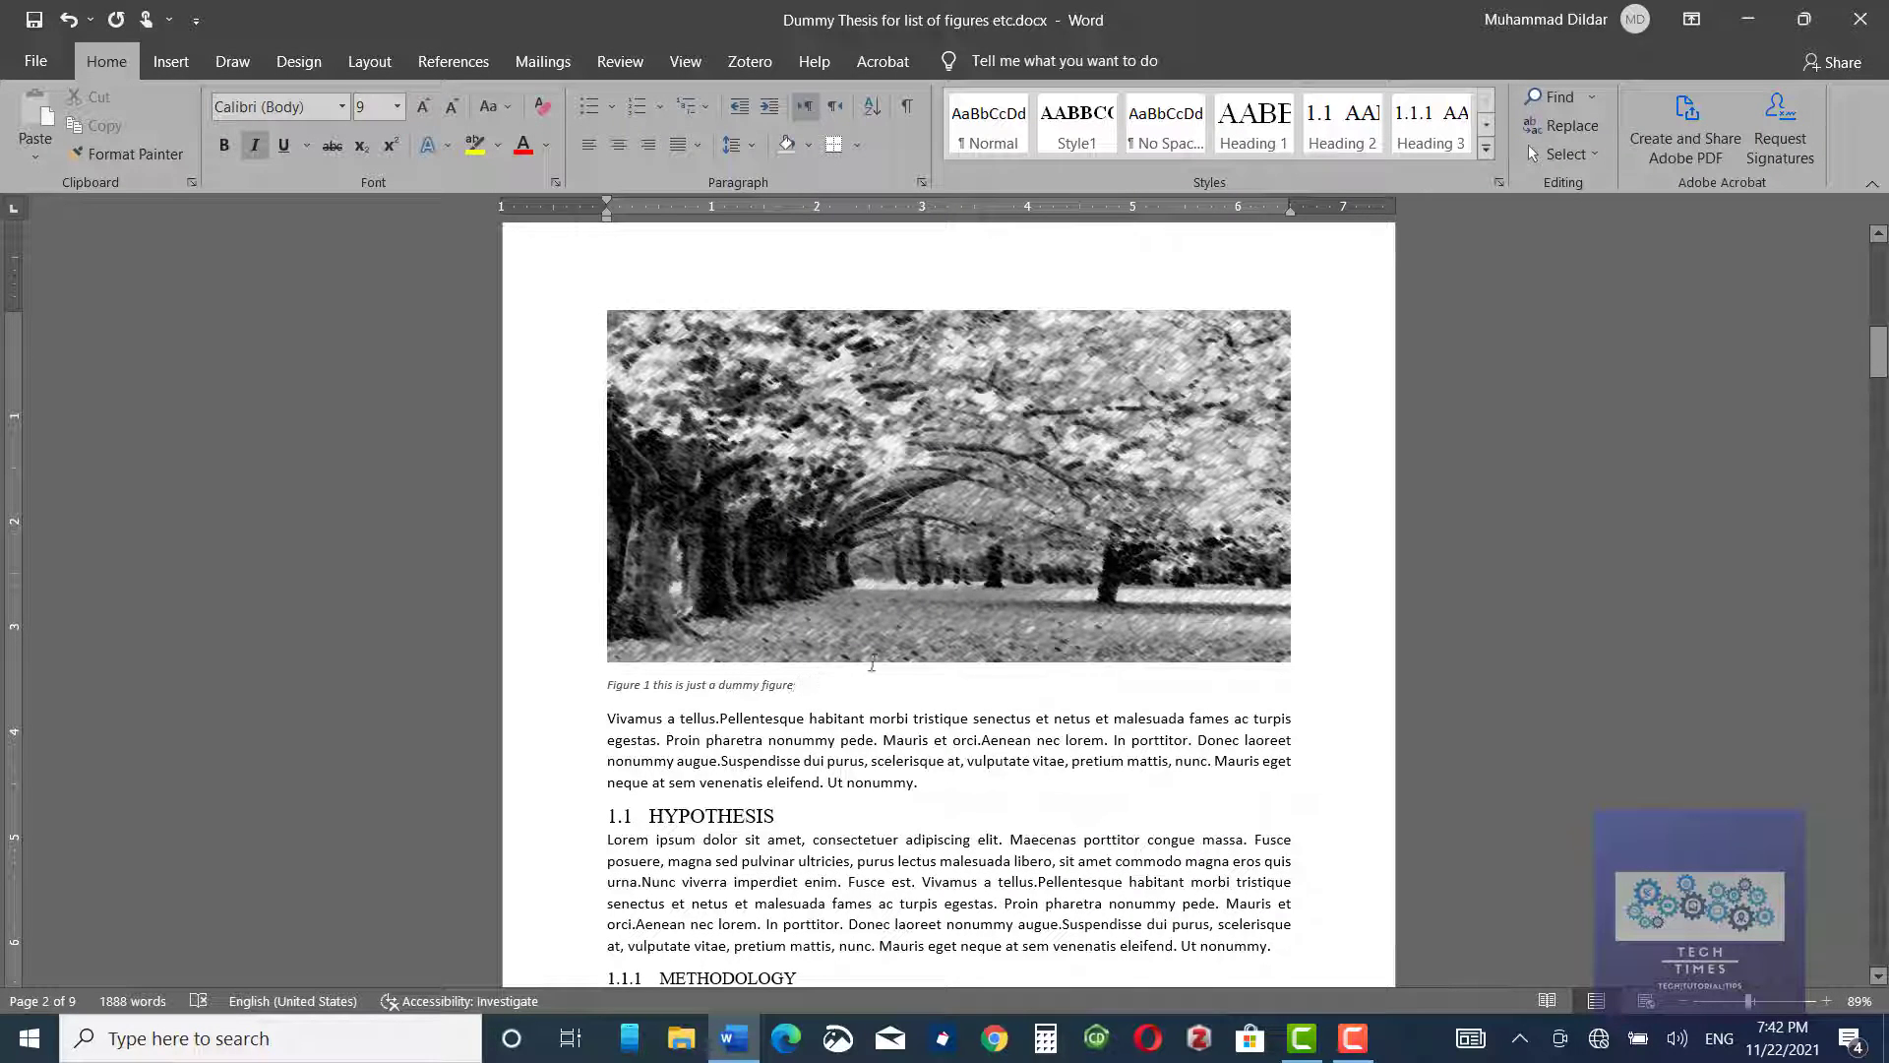
Caption the sketch picture 'Figure 2 this another figure'.
left_click_drag(1878, 349, 1881, 398)
right_click(782, 480)
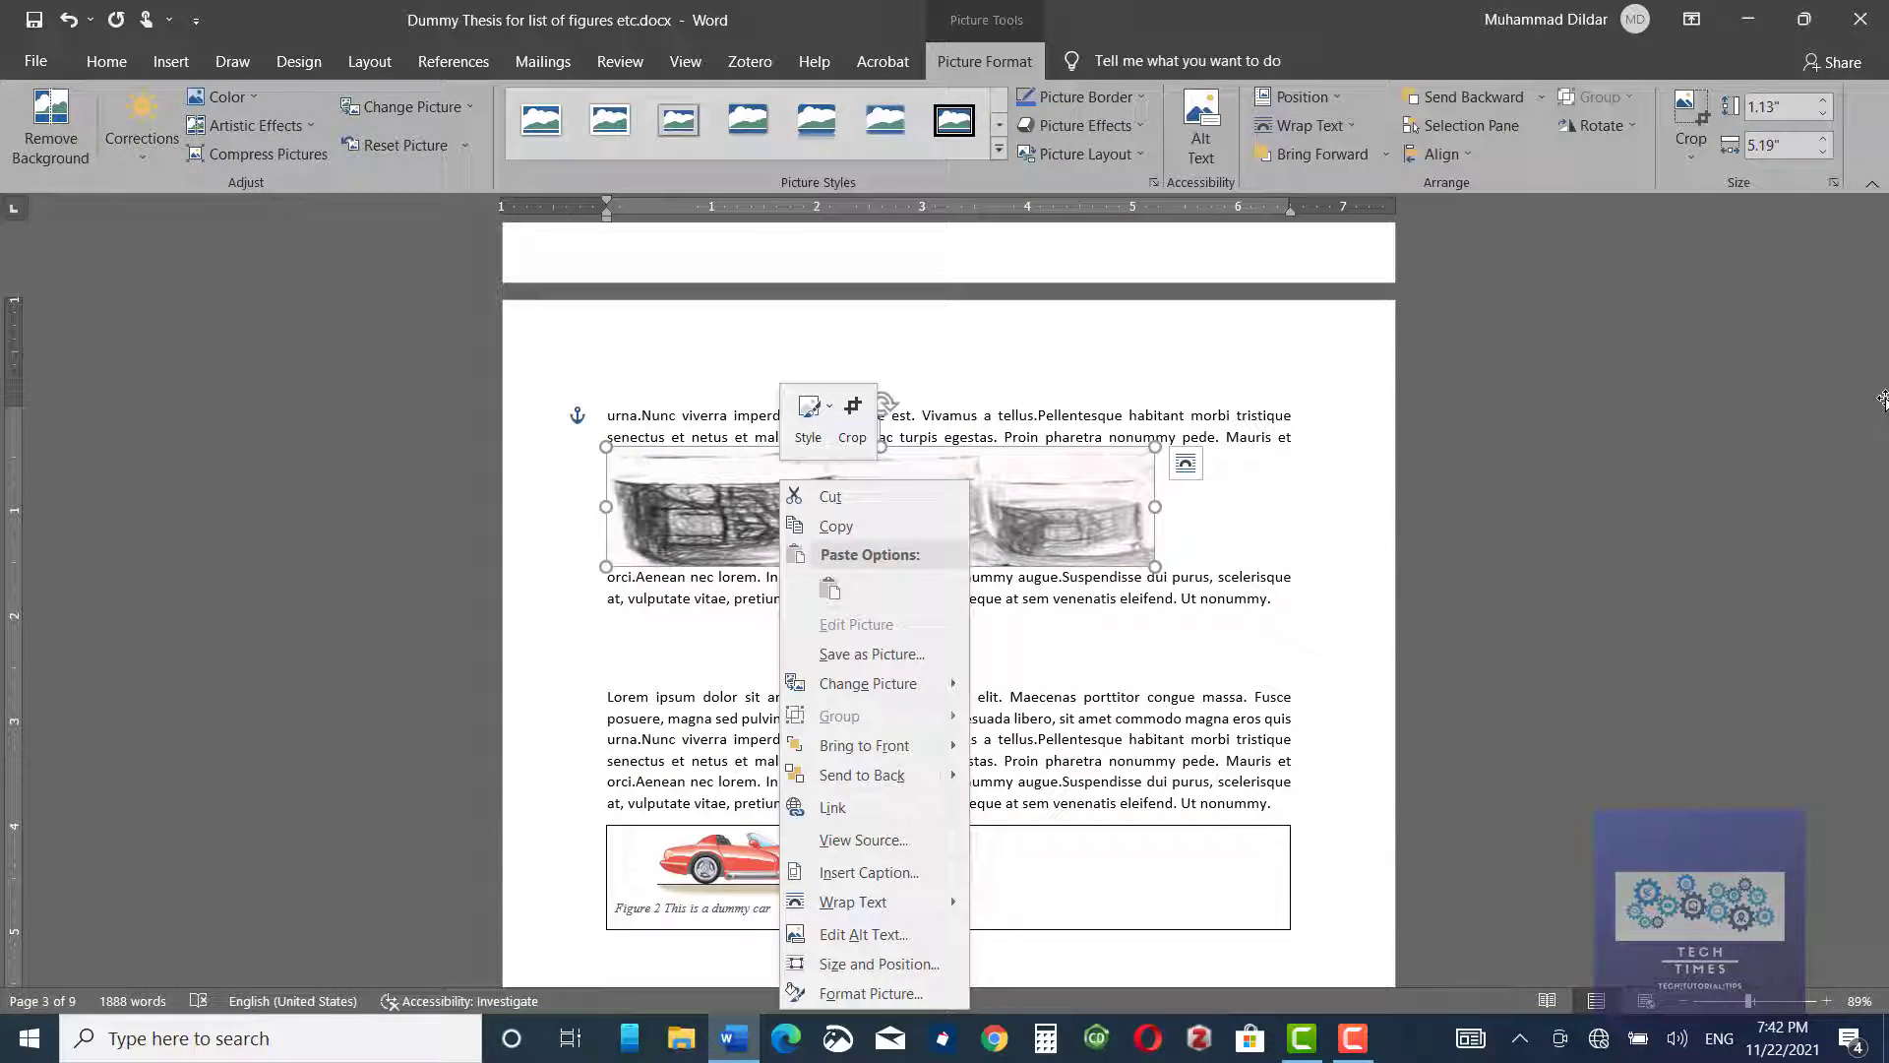
left_click(861, 872)
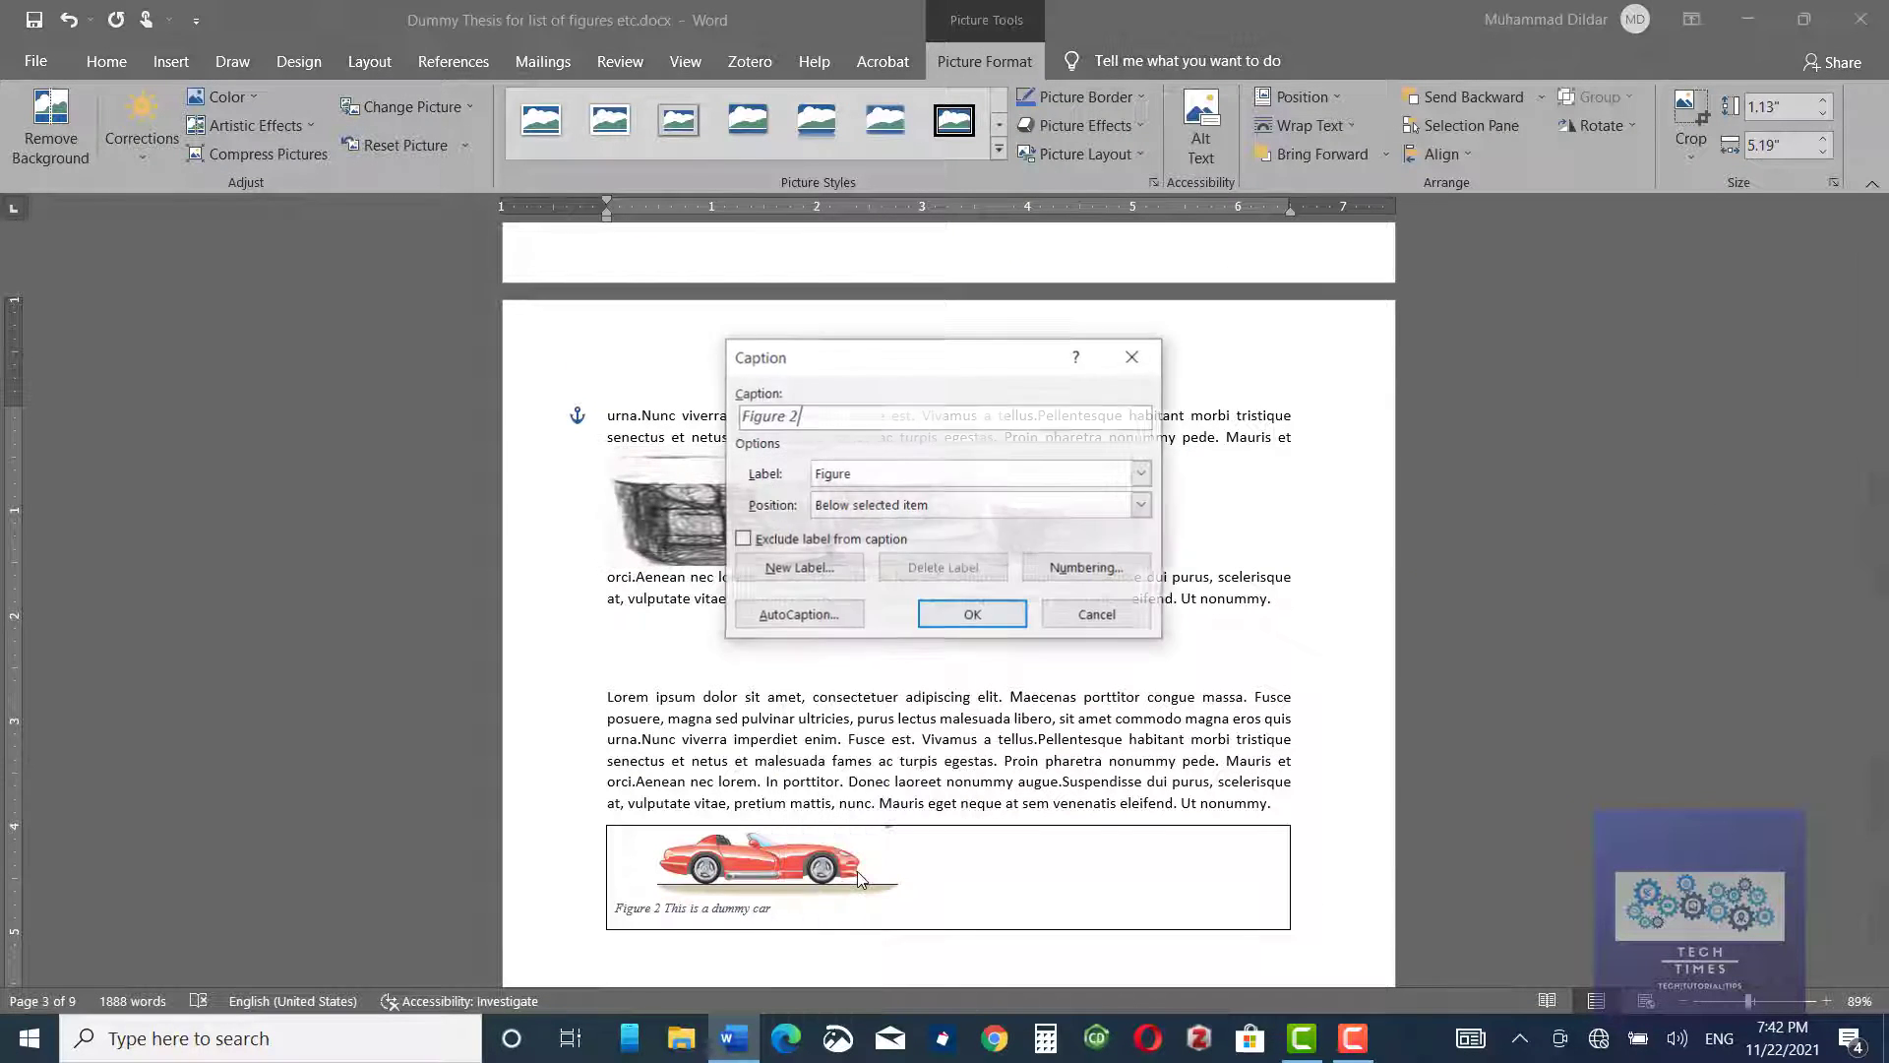
type("this another figure")
left_click(972, 614)
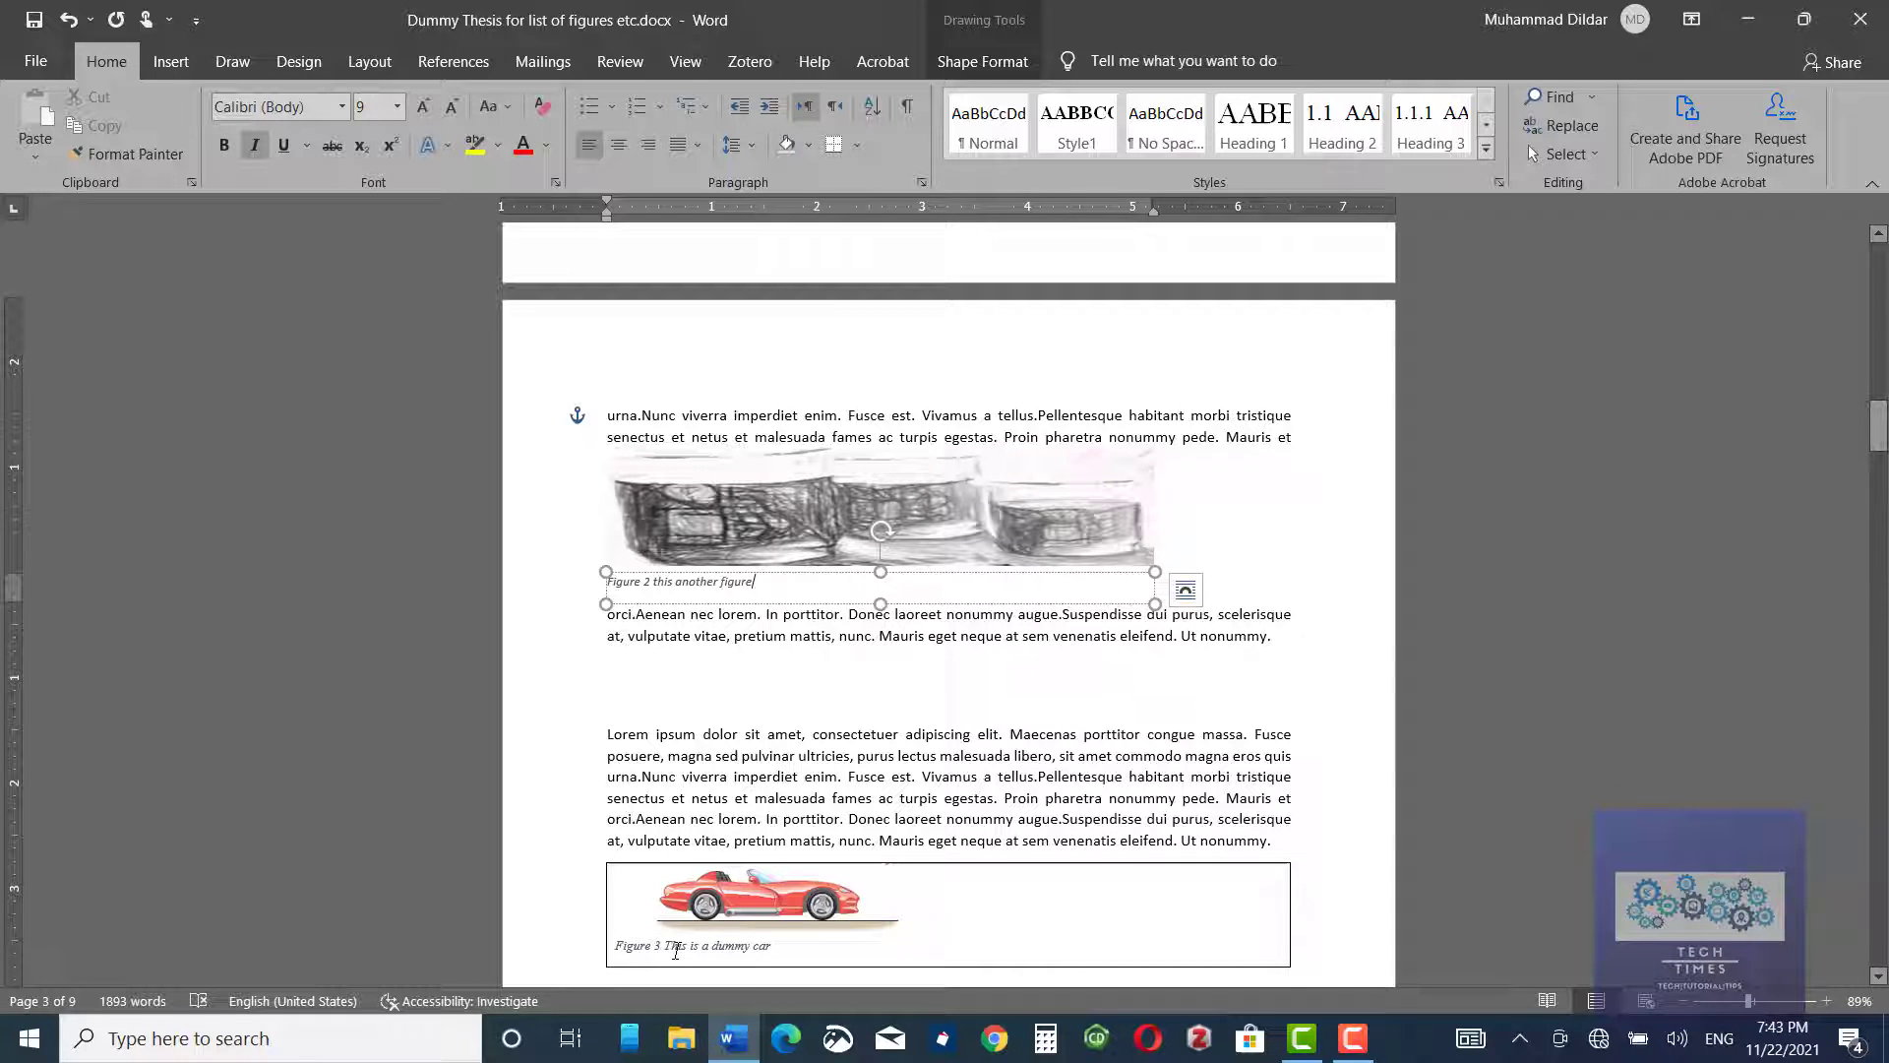
Select and copy the whole Figure 3 car table.
scroll(675, 951, "down", 5)
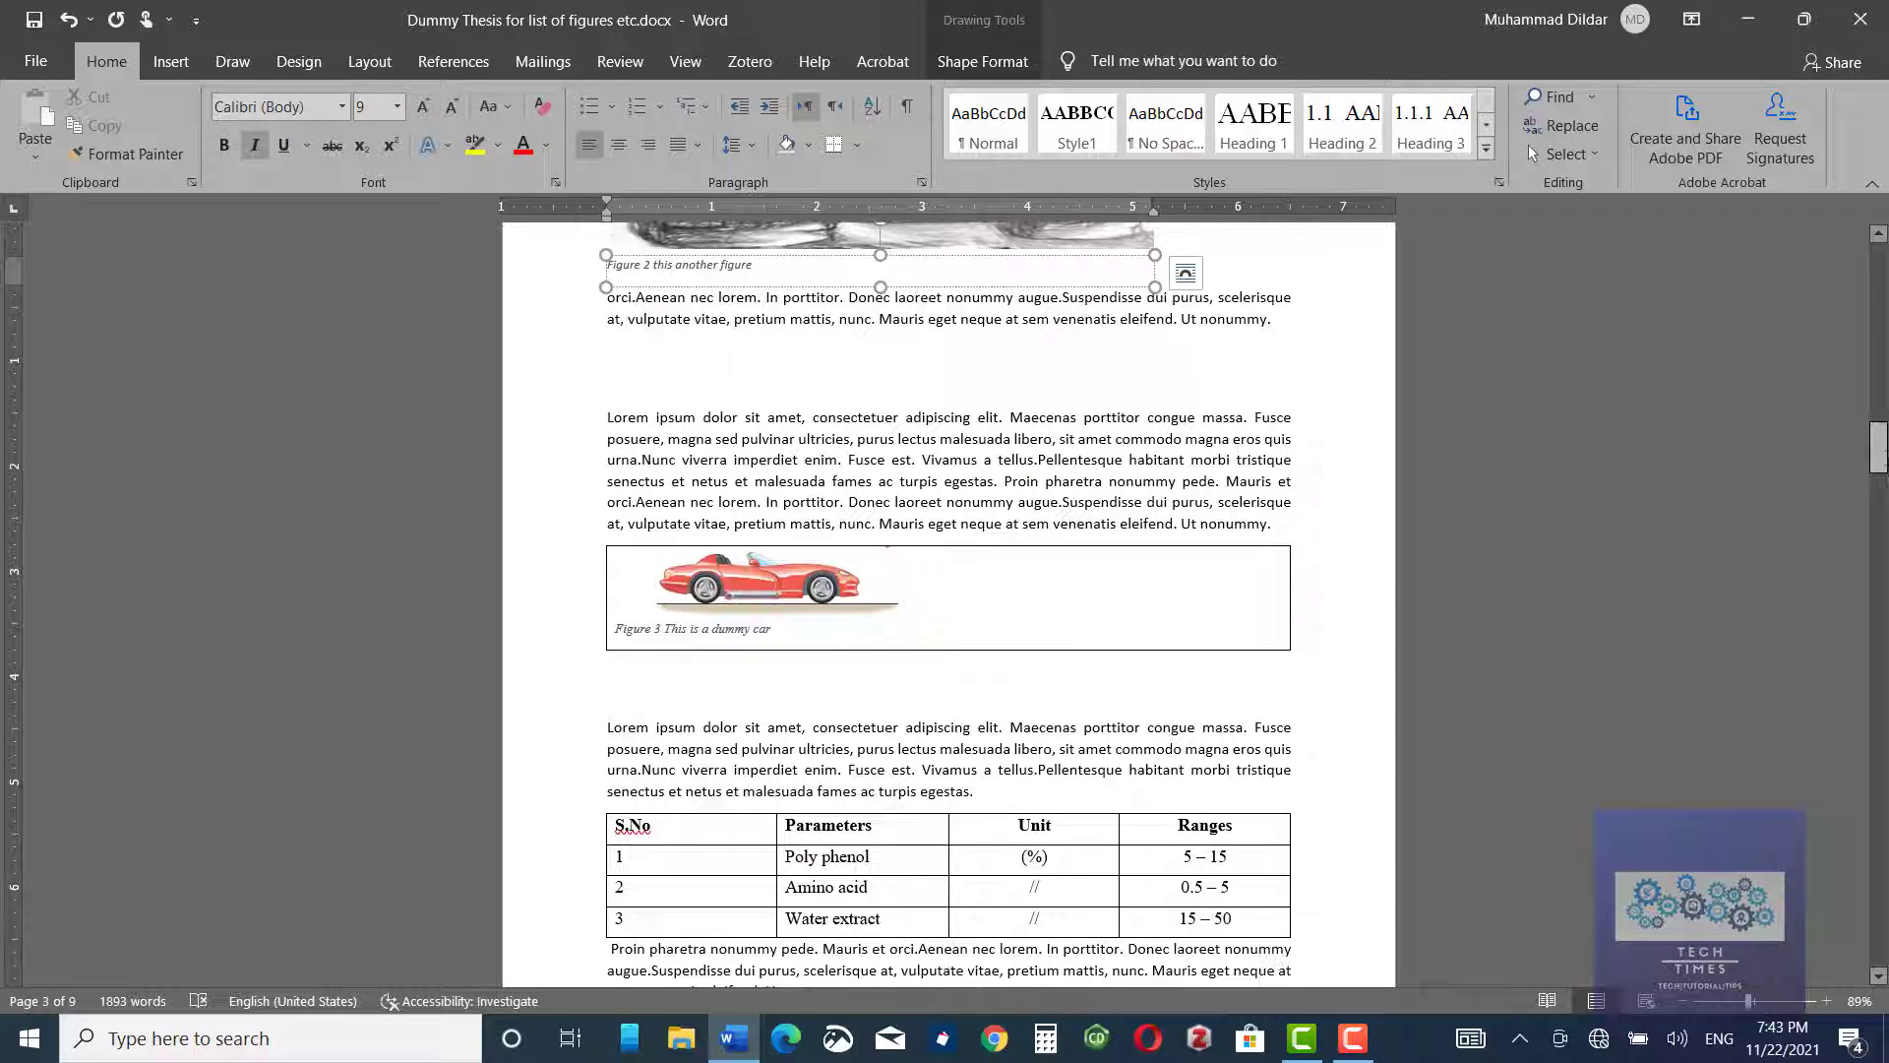
left_click(634, 586)
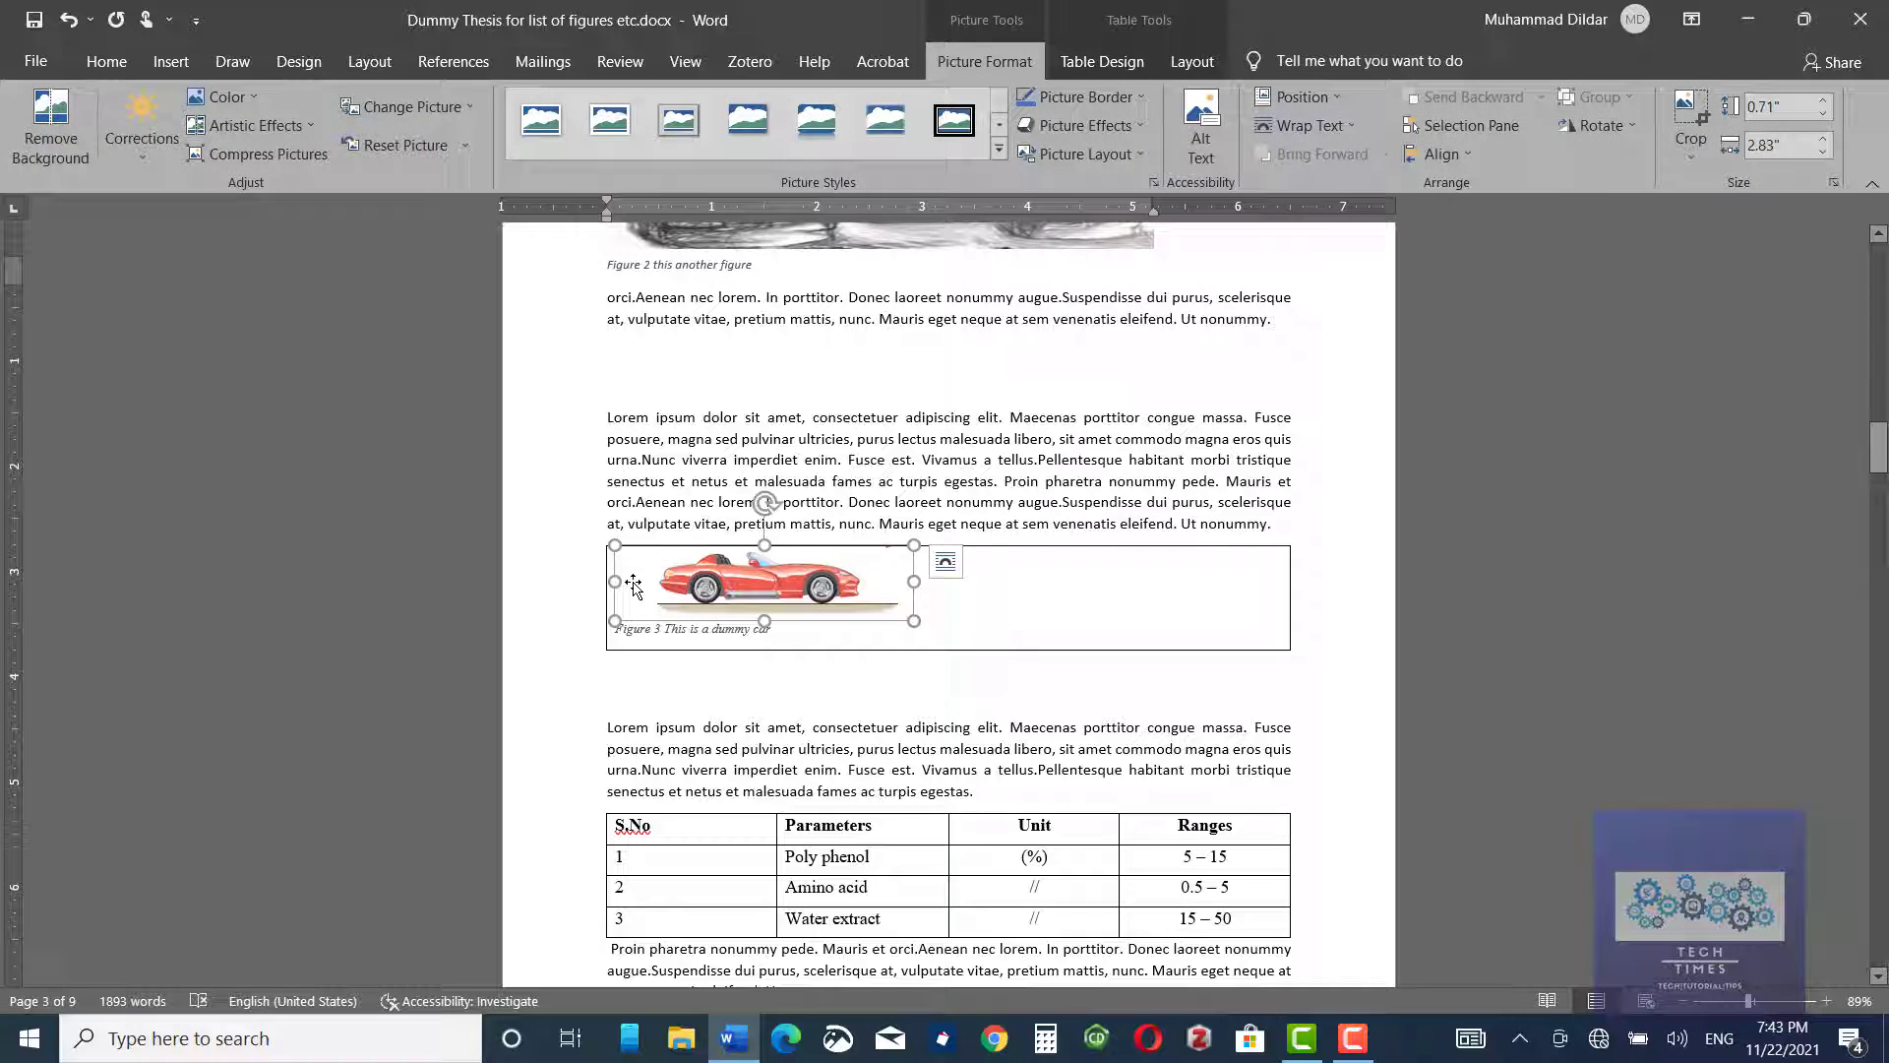
left_click(972, 632)
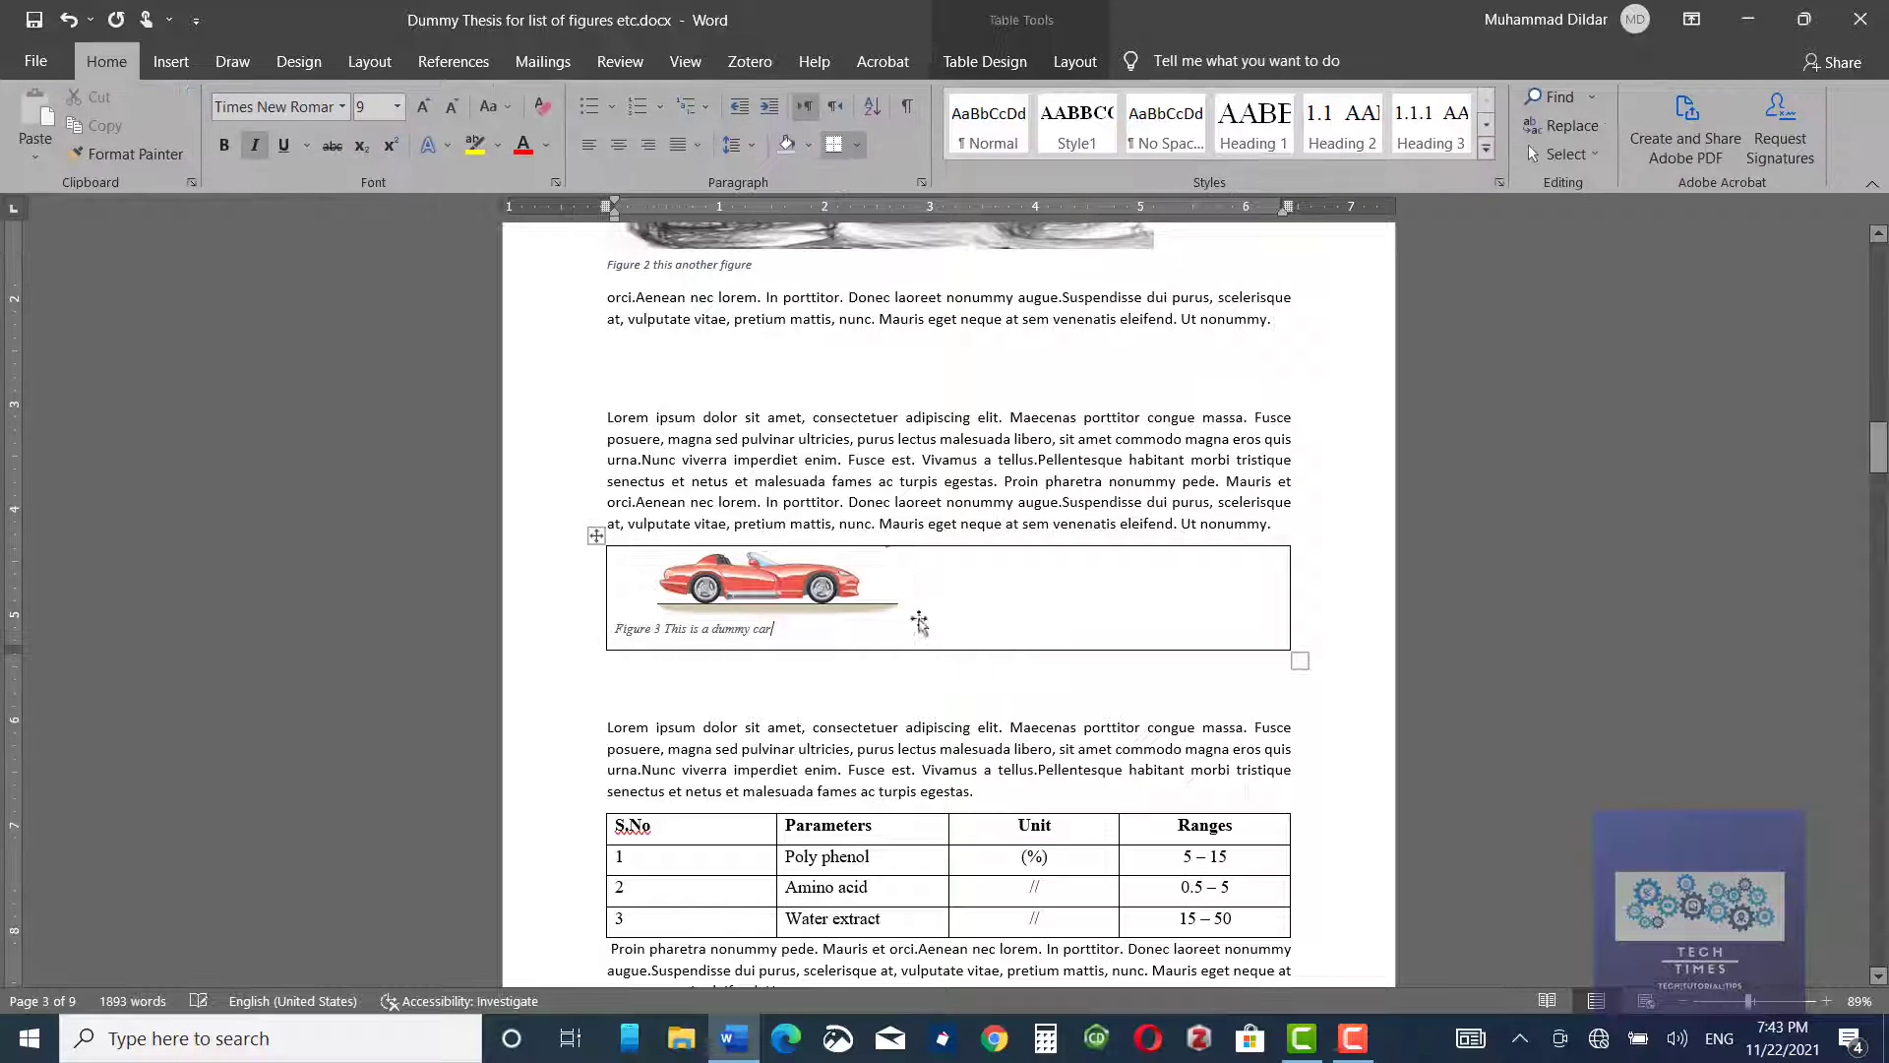
left_click(596, 535)
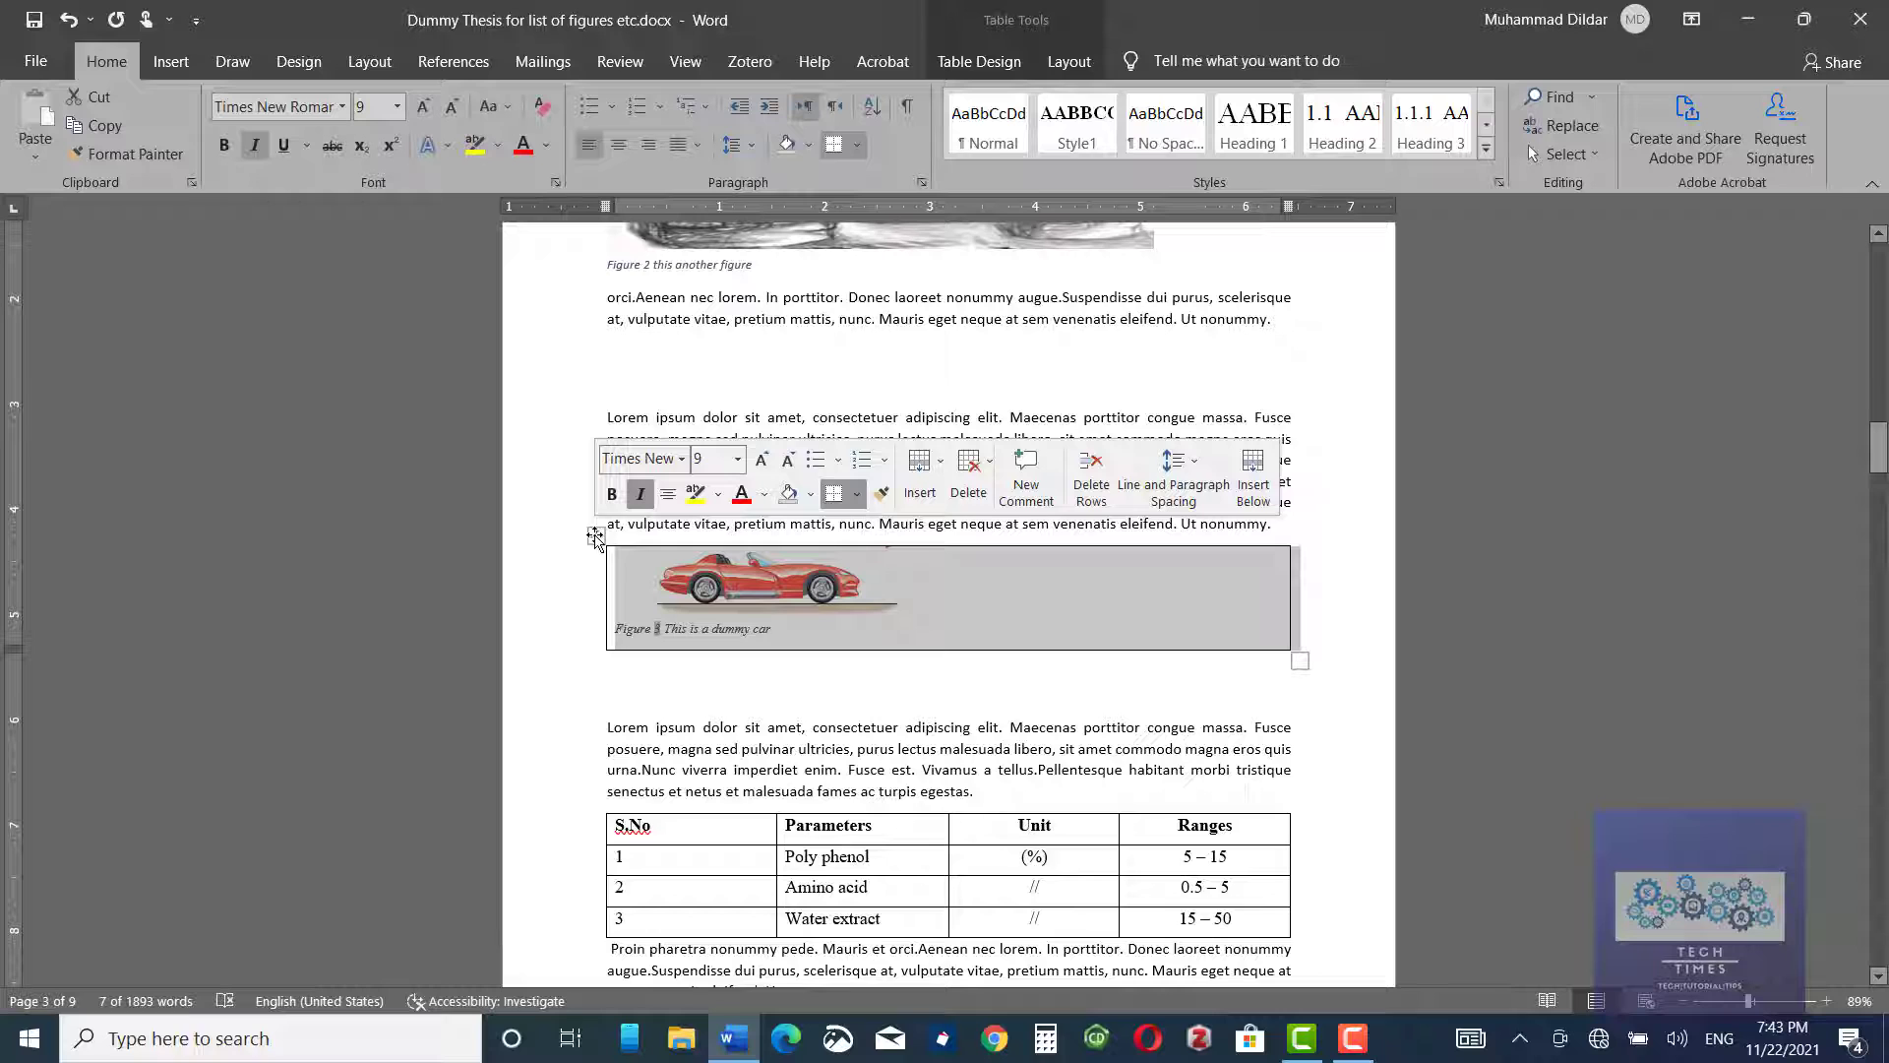
right_click(595, 538)
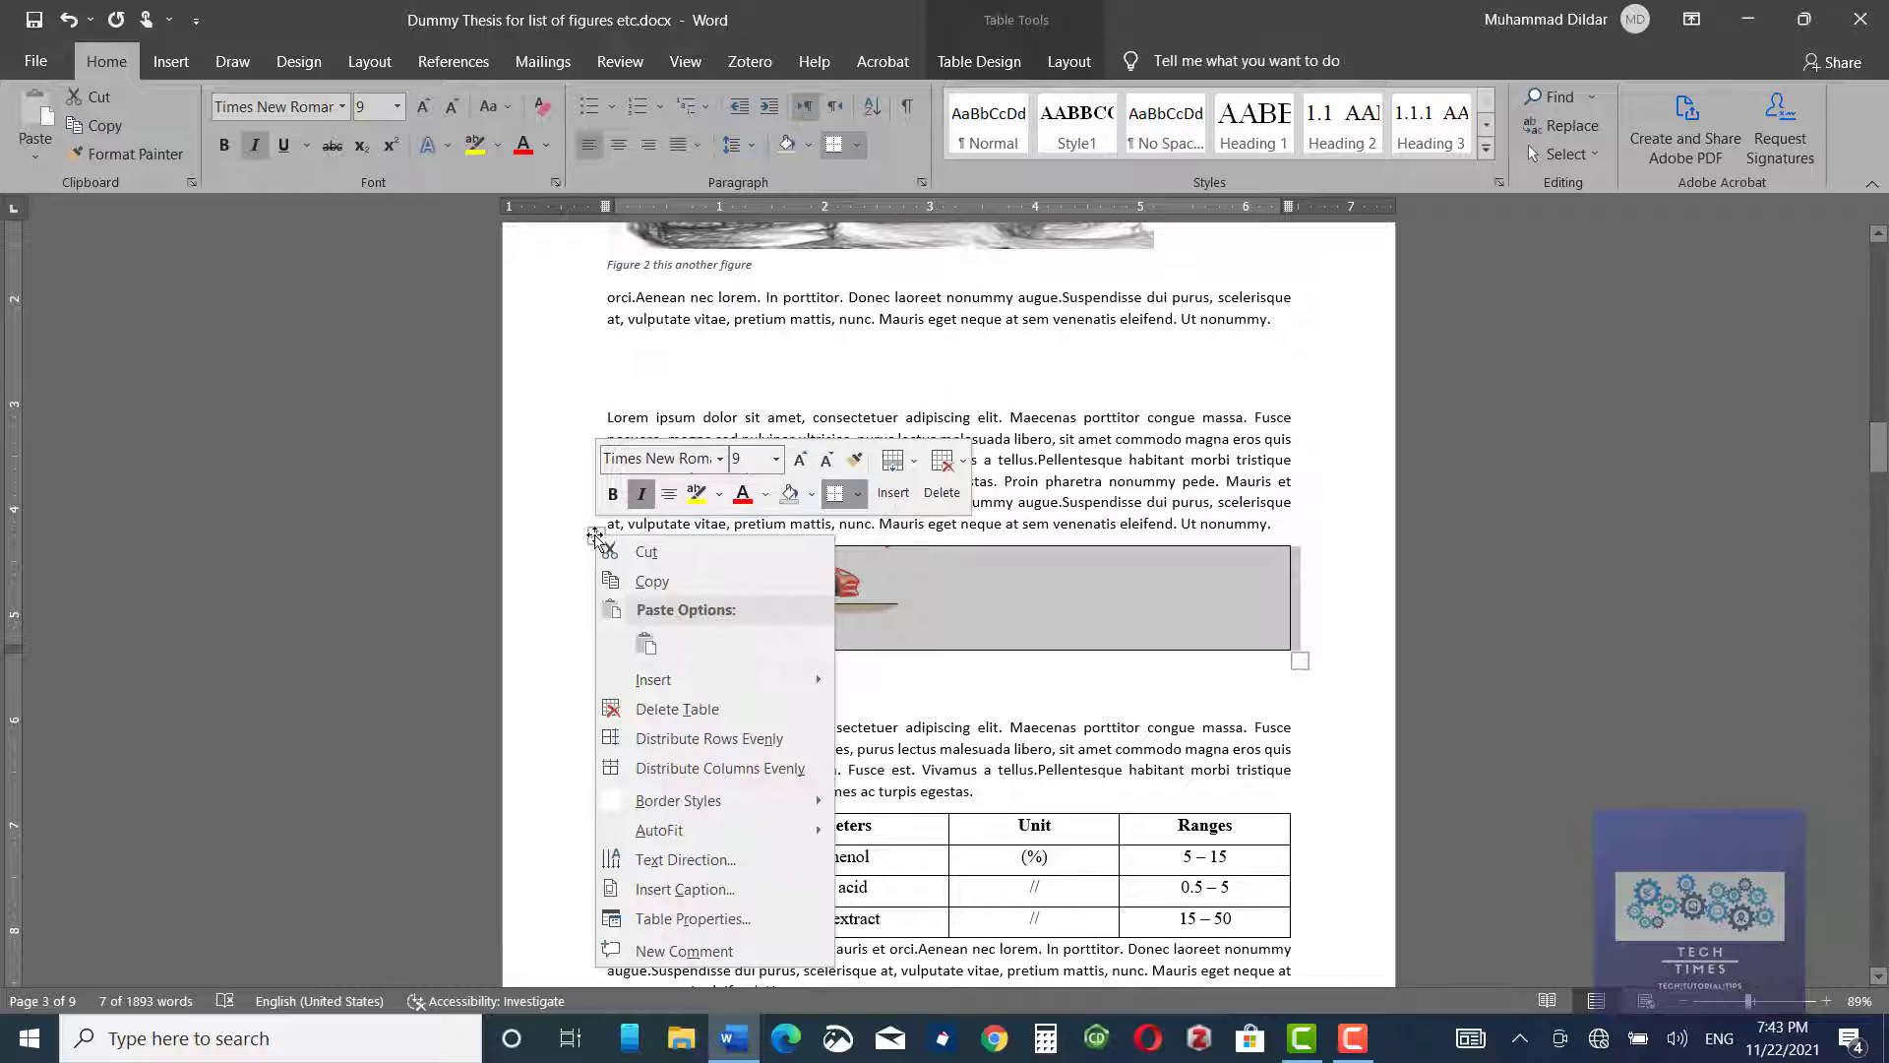
left_click(652, 582)
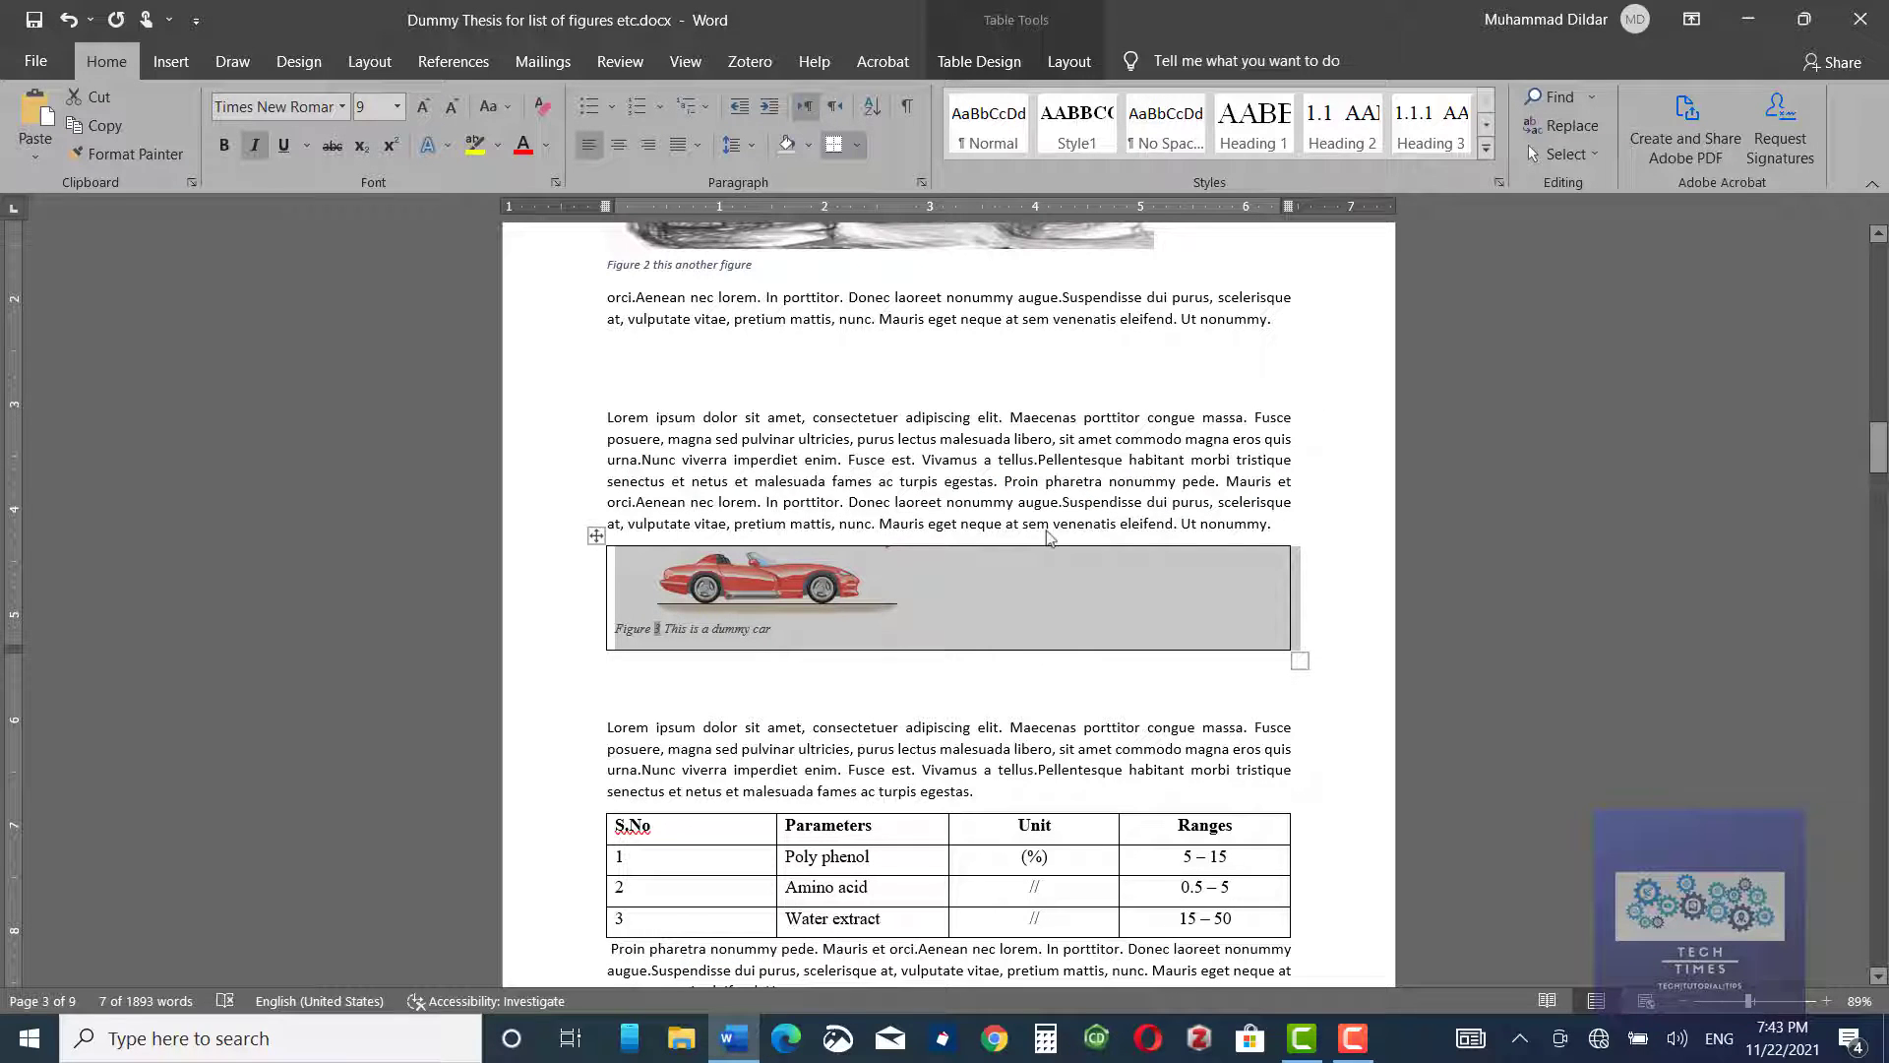
Paste the copied car figure on a new line above 1.2 SUBSECTION.
left_click_drag(1878, 448, 1882, 495)
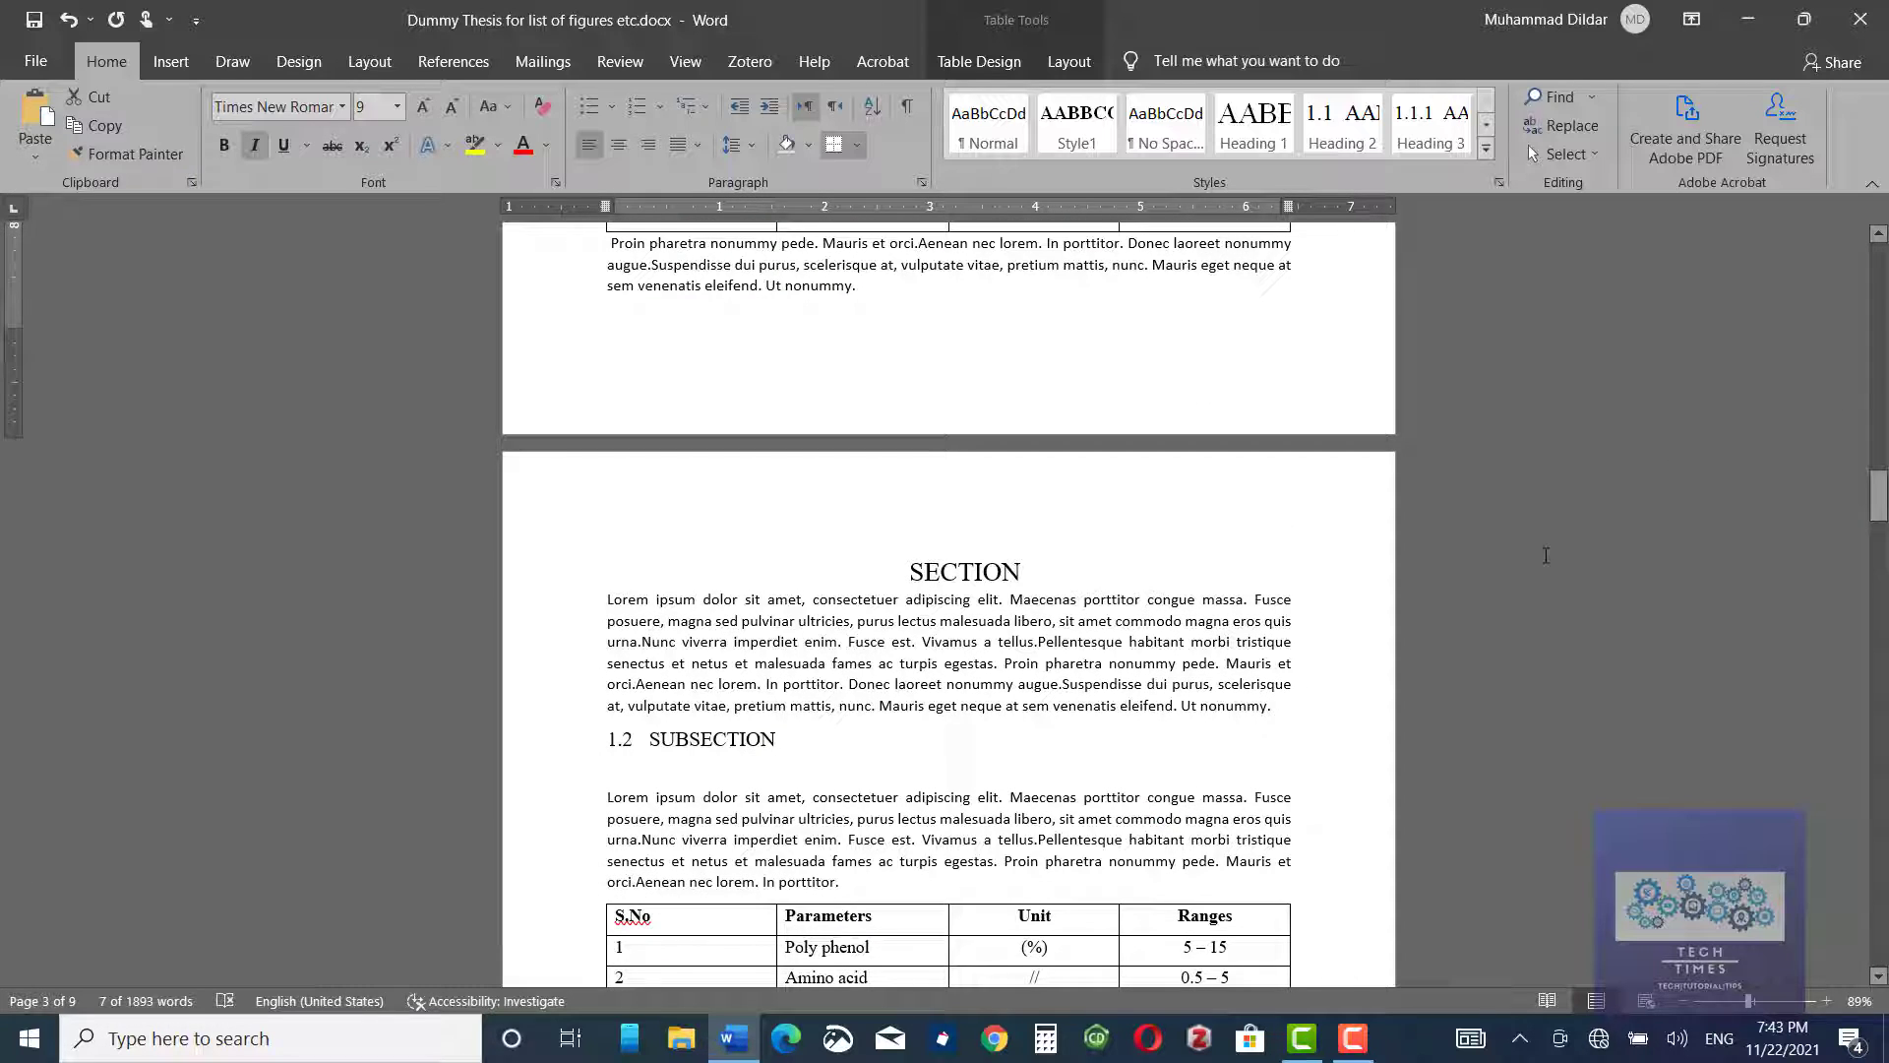
left_click(665, 741)
key("Return")
right_click(622, 752)
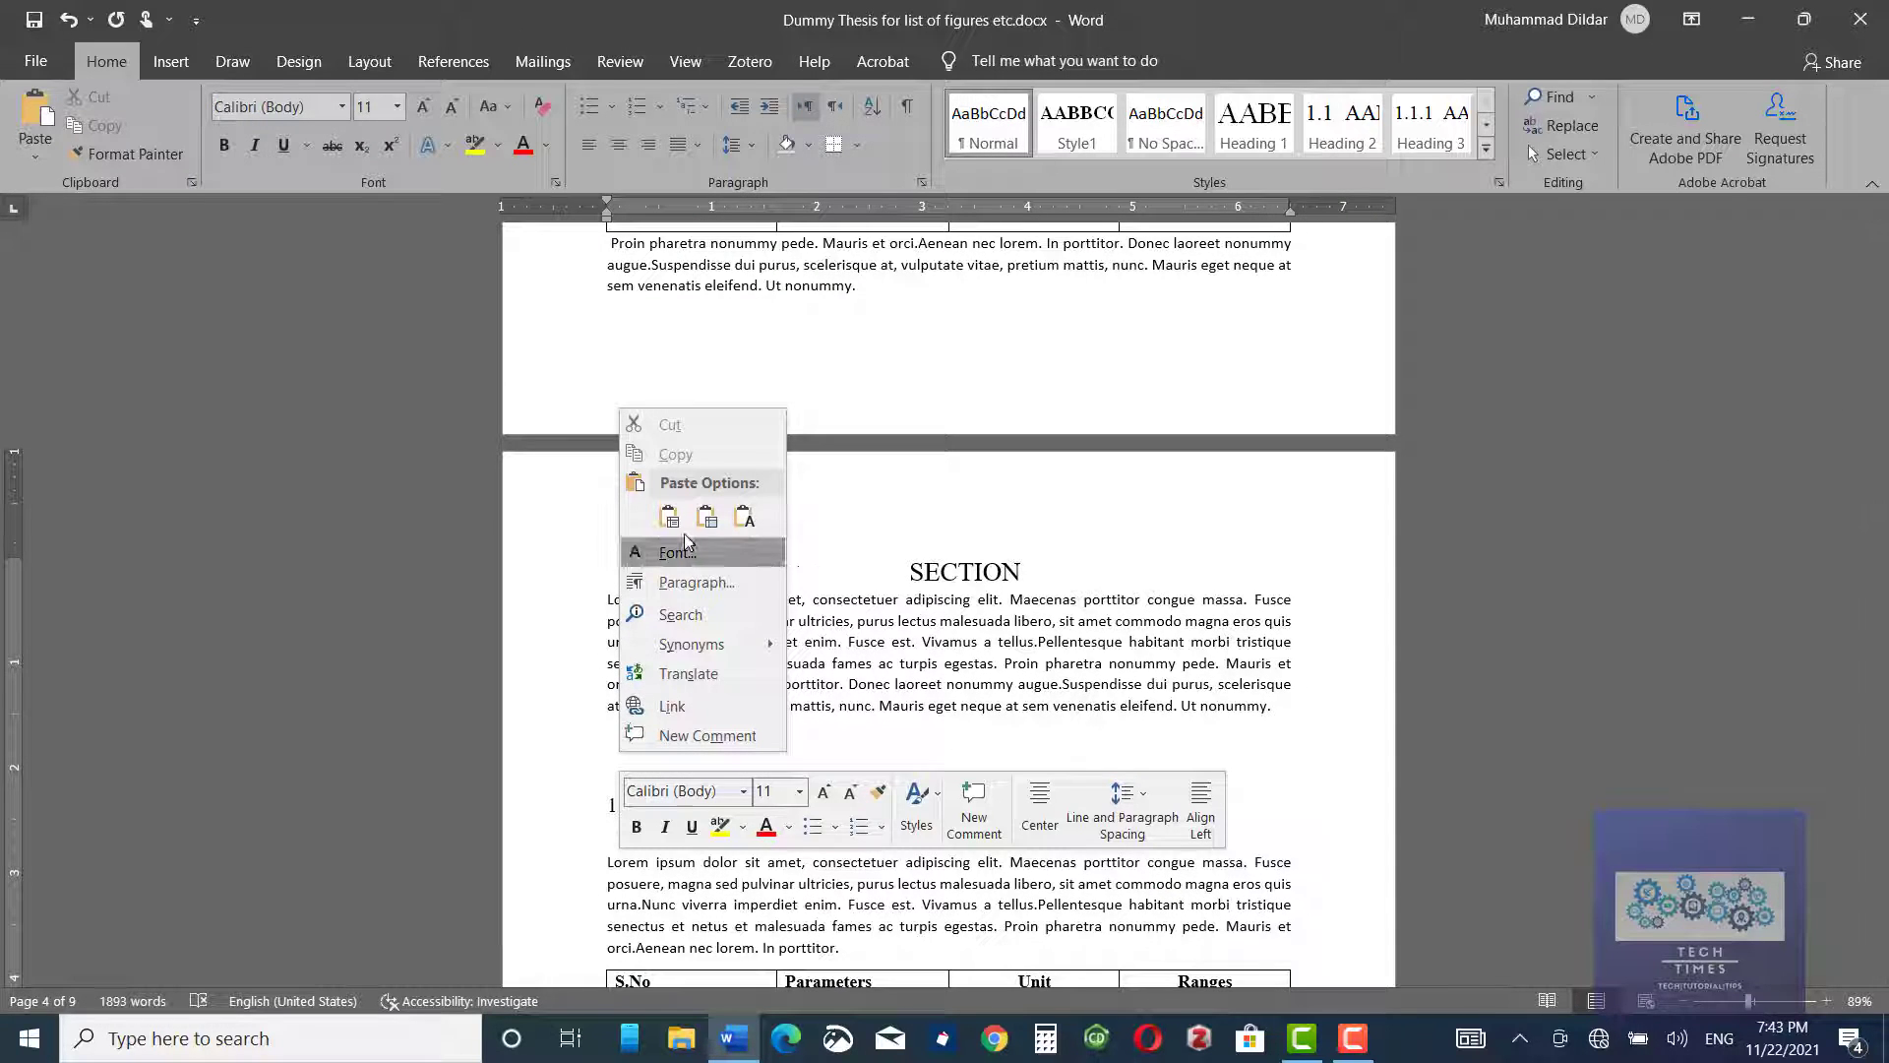
left_click(707, 518)
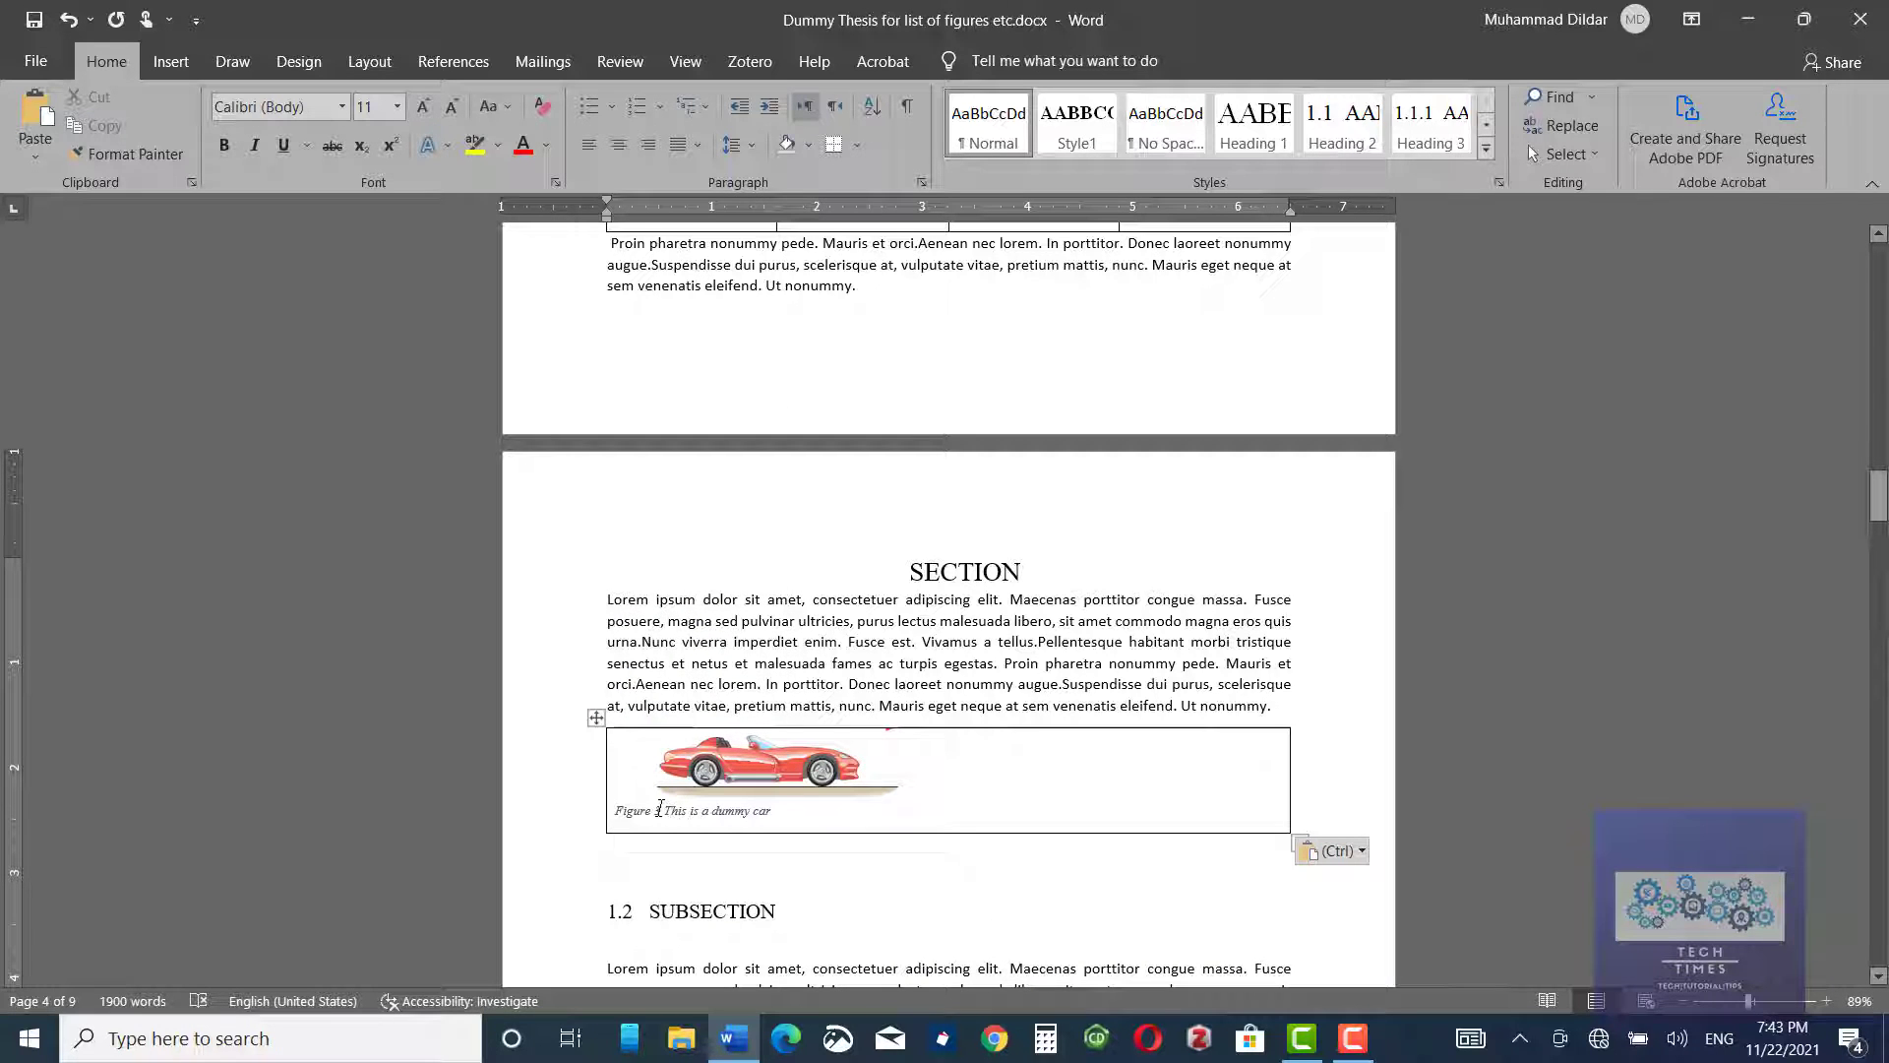
Update the pasted caption's number field so it reads 'Figure 4 This is a dummy car'.
left_click(659, 808)
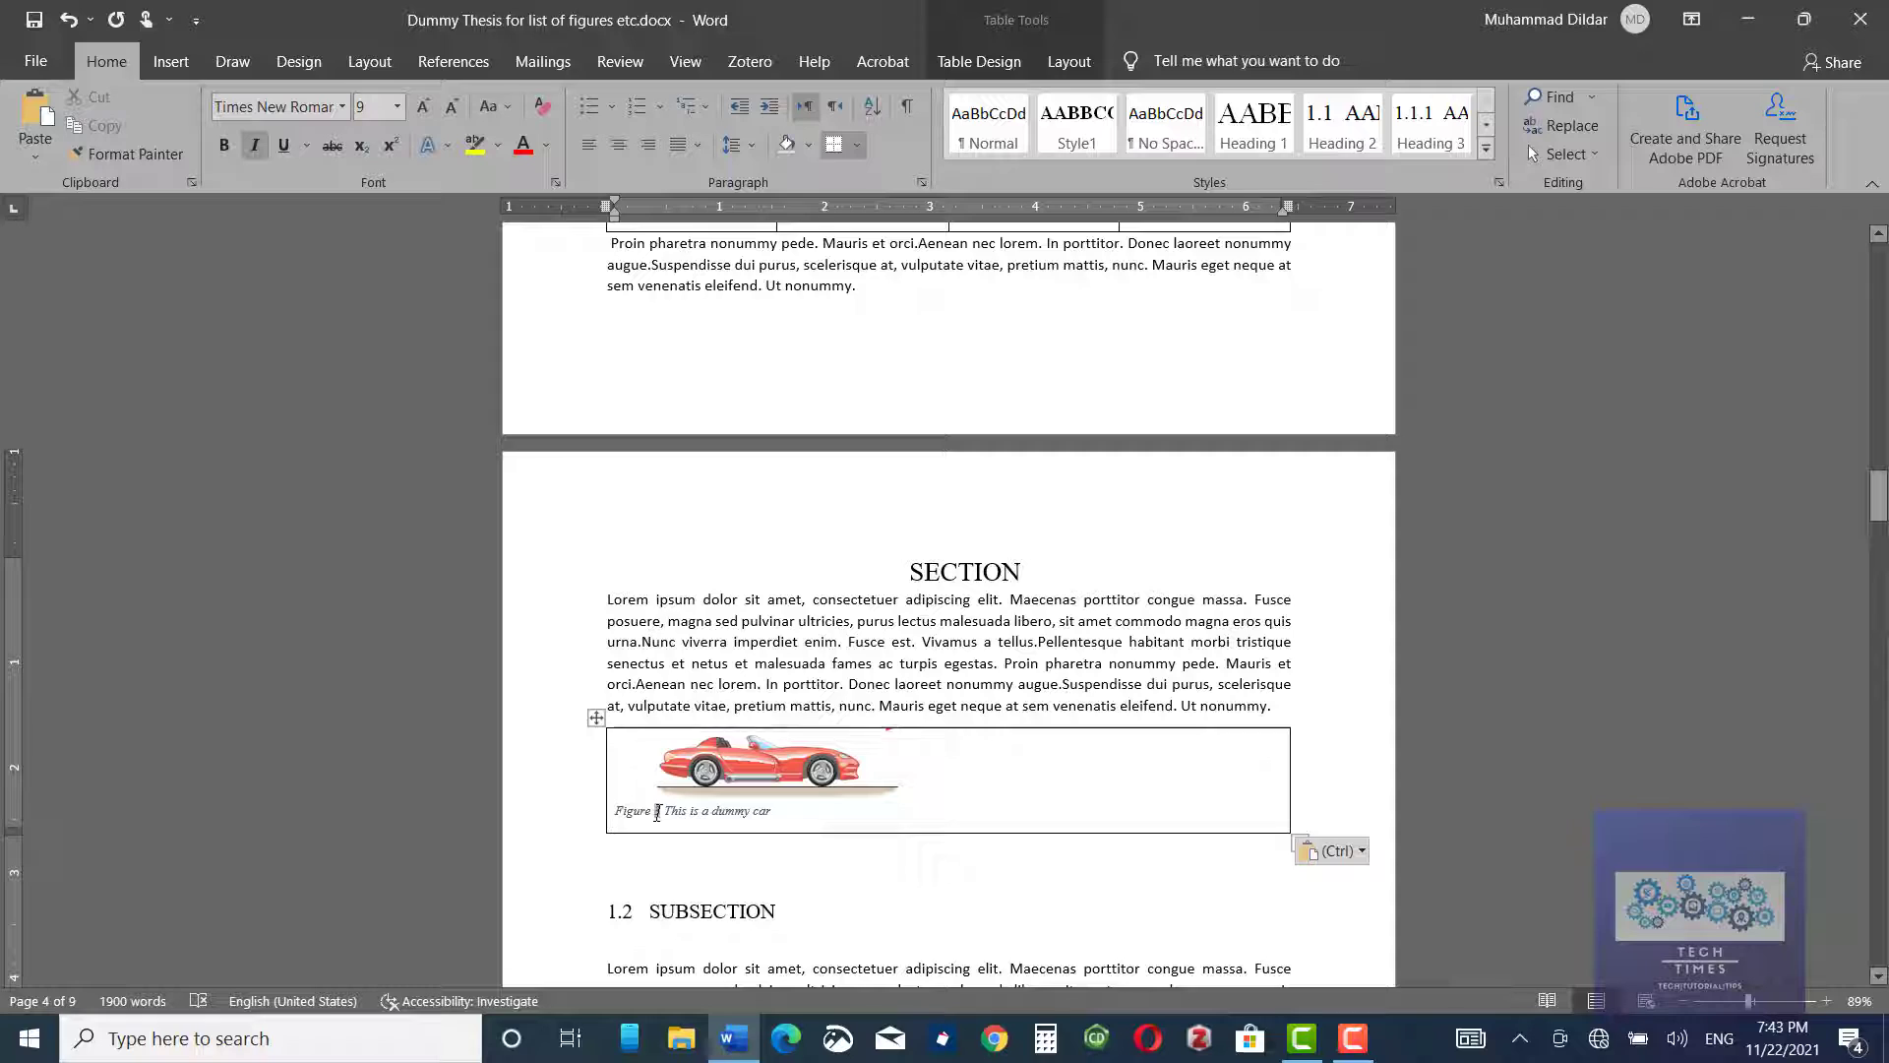
right_click(657, 812)
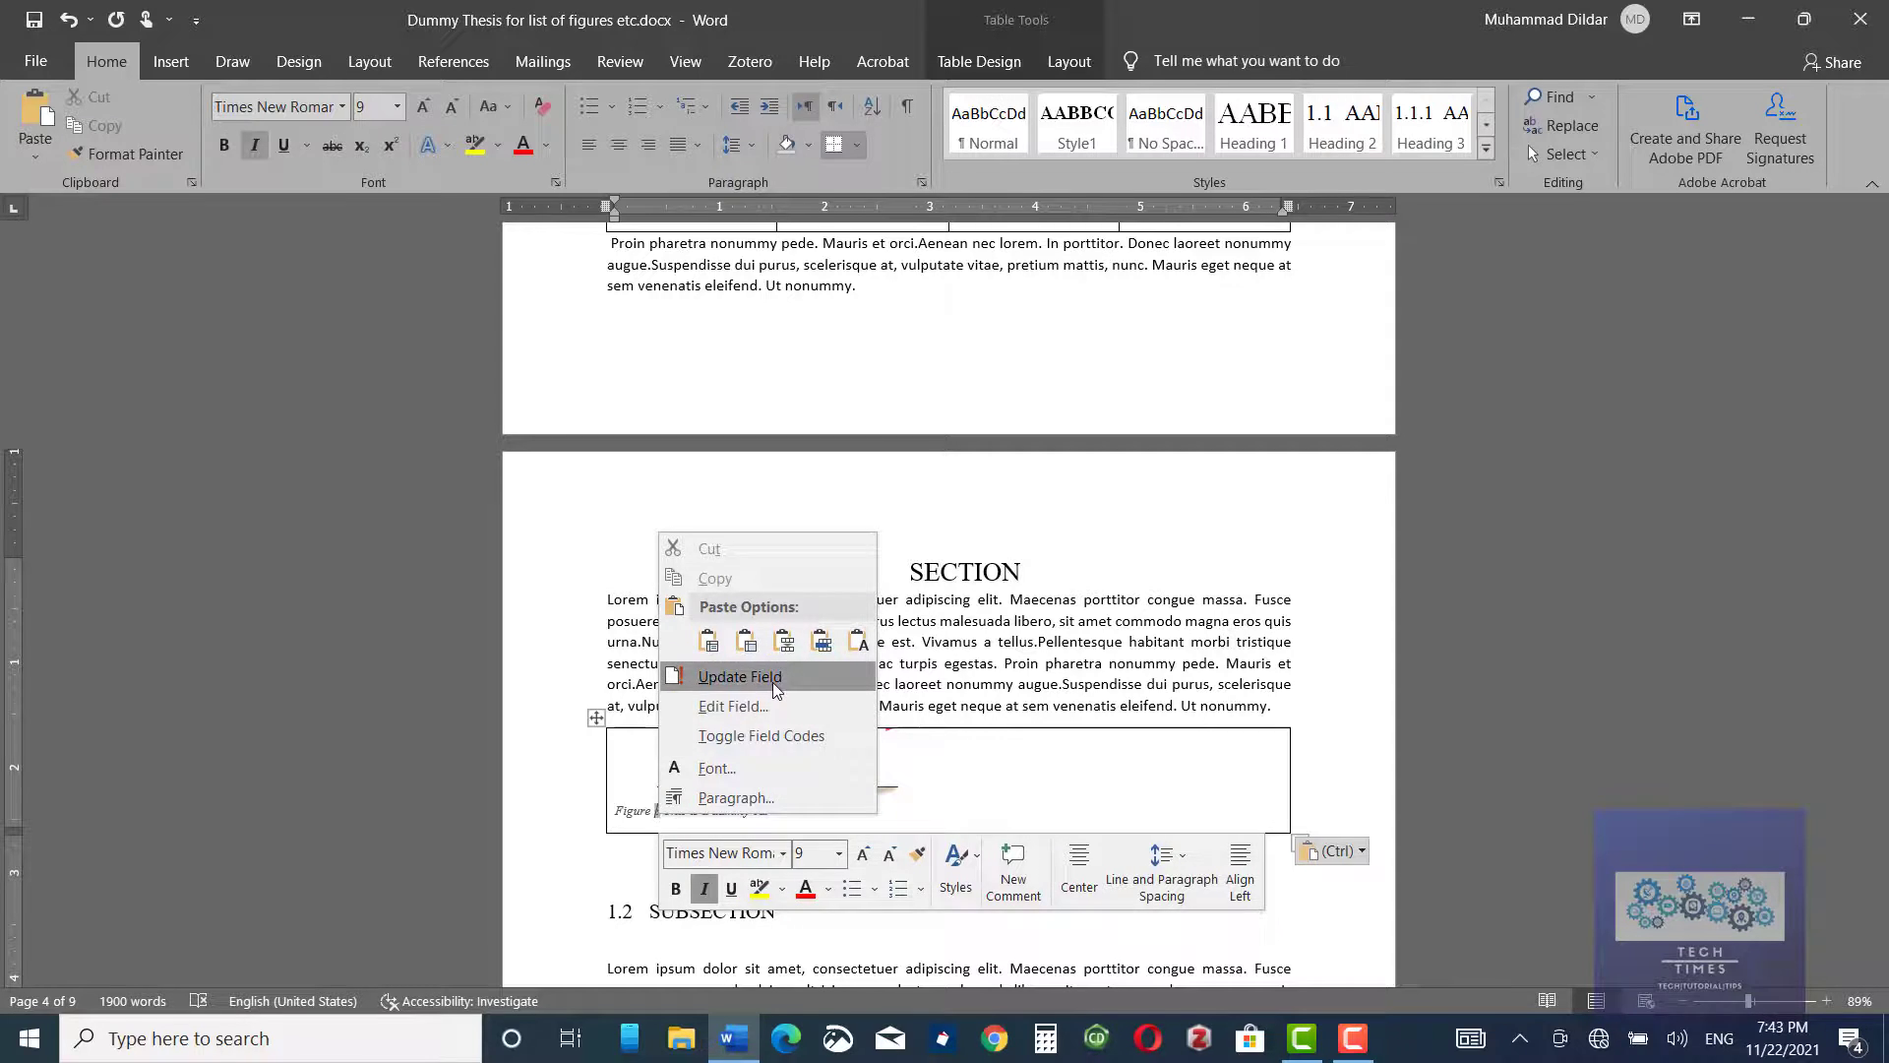
left_click(740, 676)
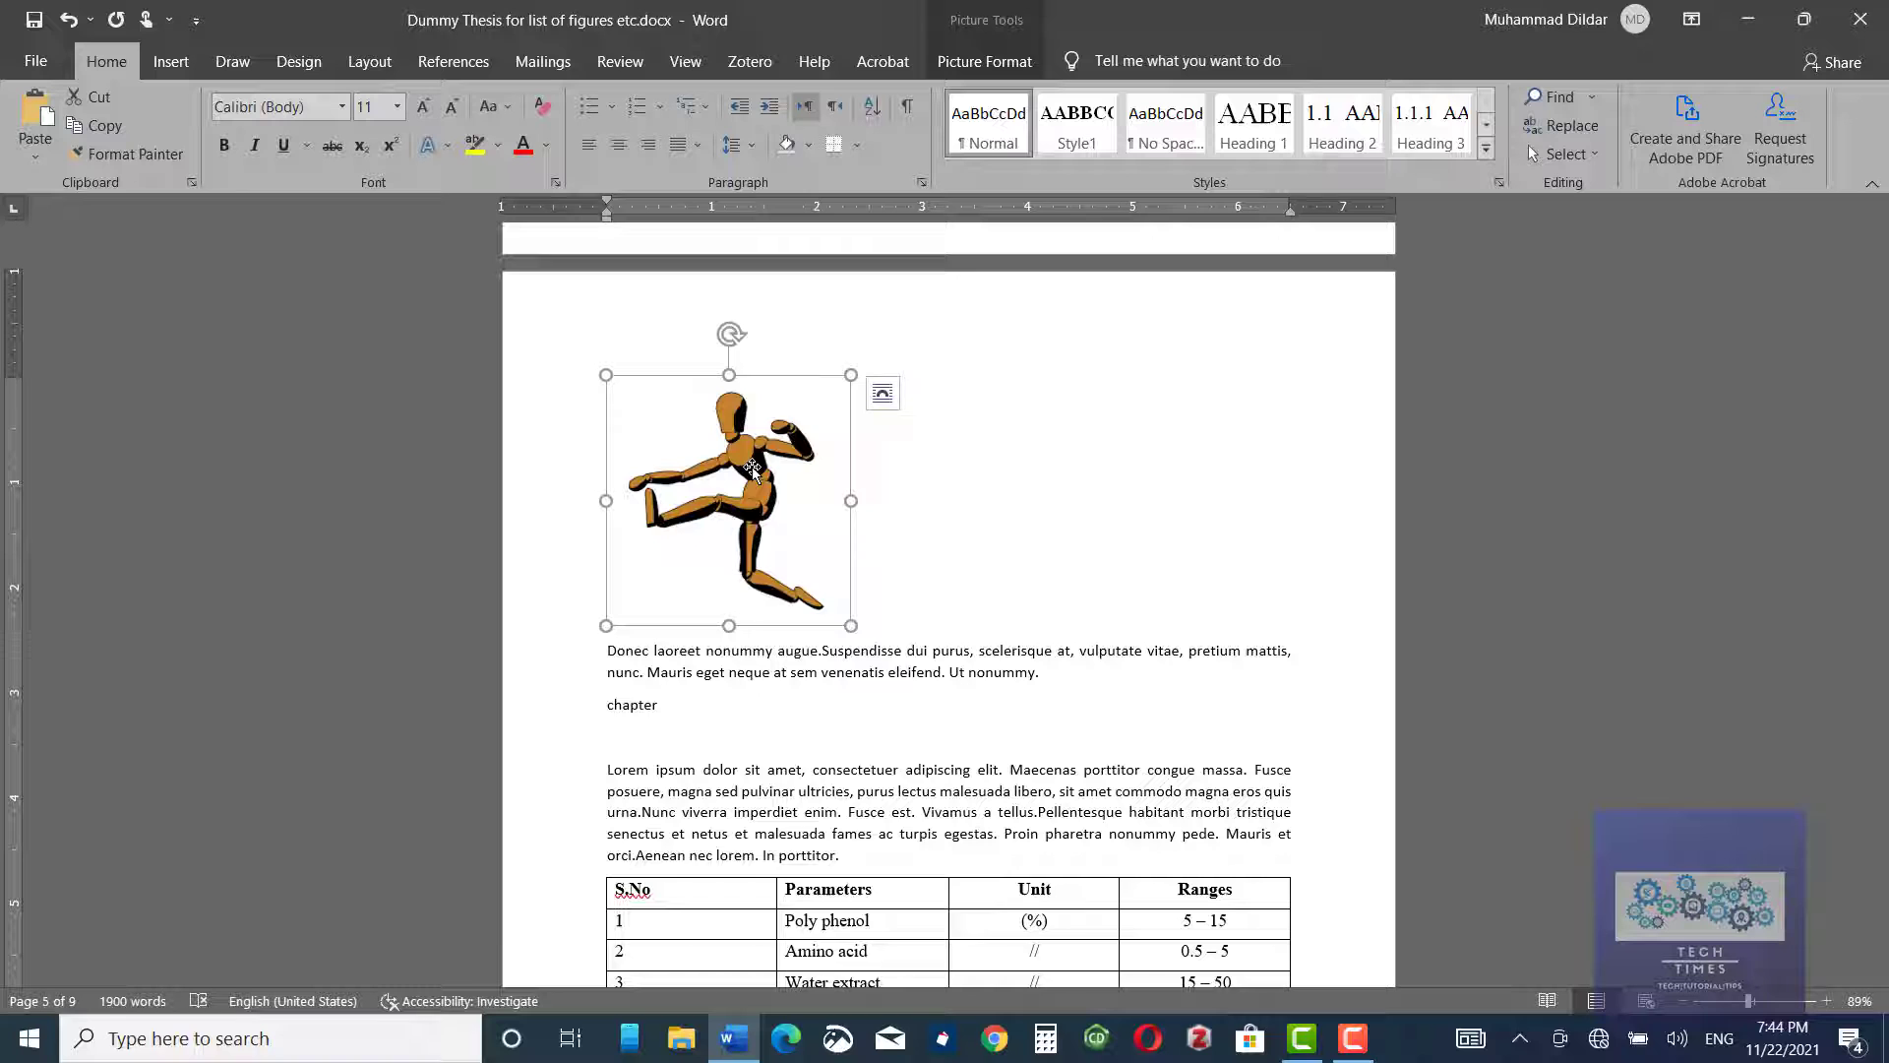
Caption the wooden figure 'this another comical figure' and add a caption to the clown picture.
right_click(753, 470)
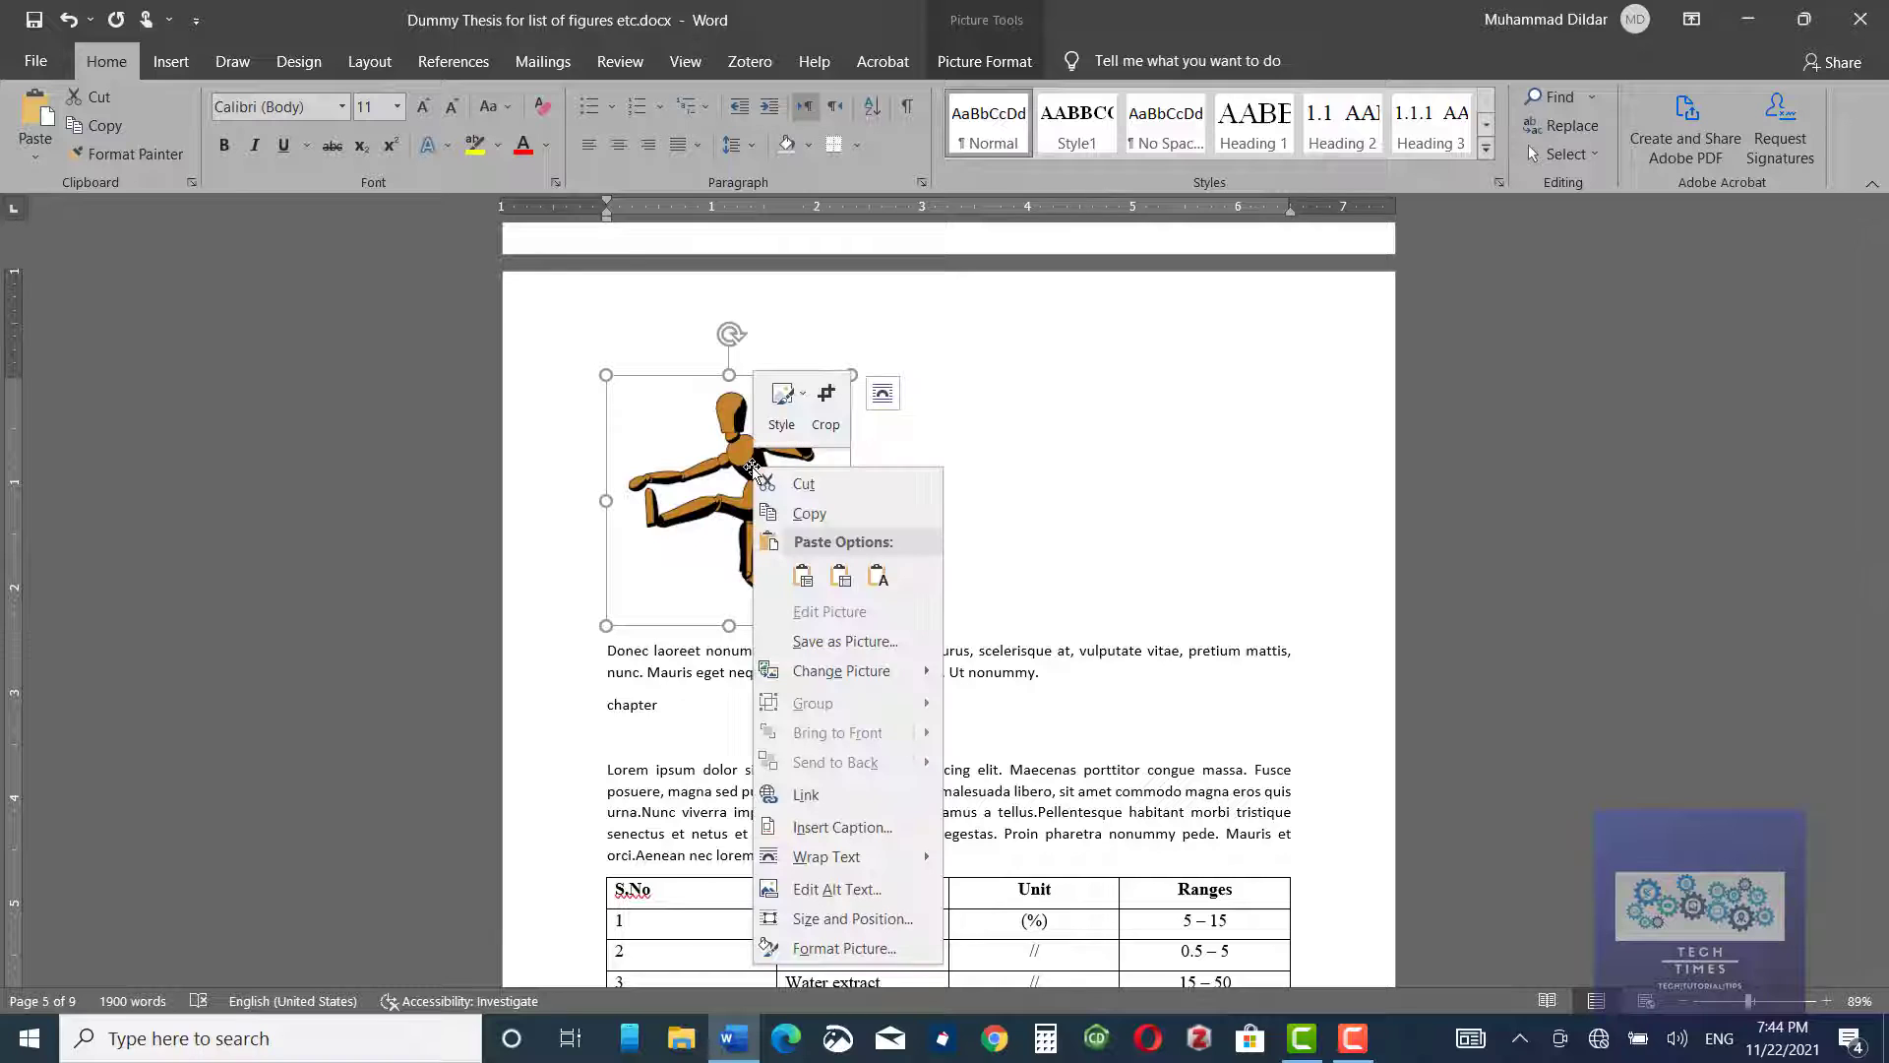
left_click(836, 827)
type("this another comical figure")
left_click(981, 619)
scroll(981, 618, "up", 5)
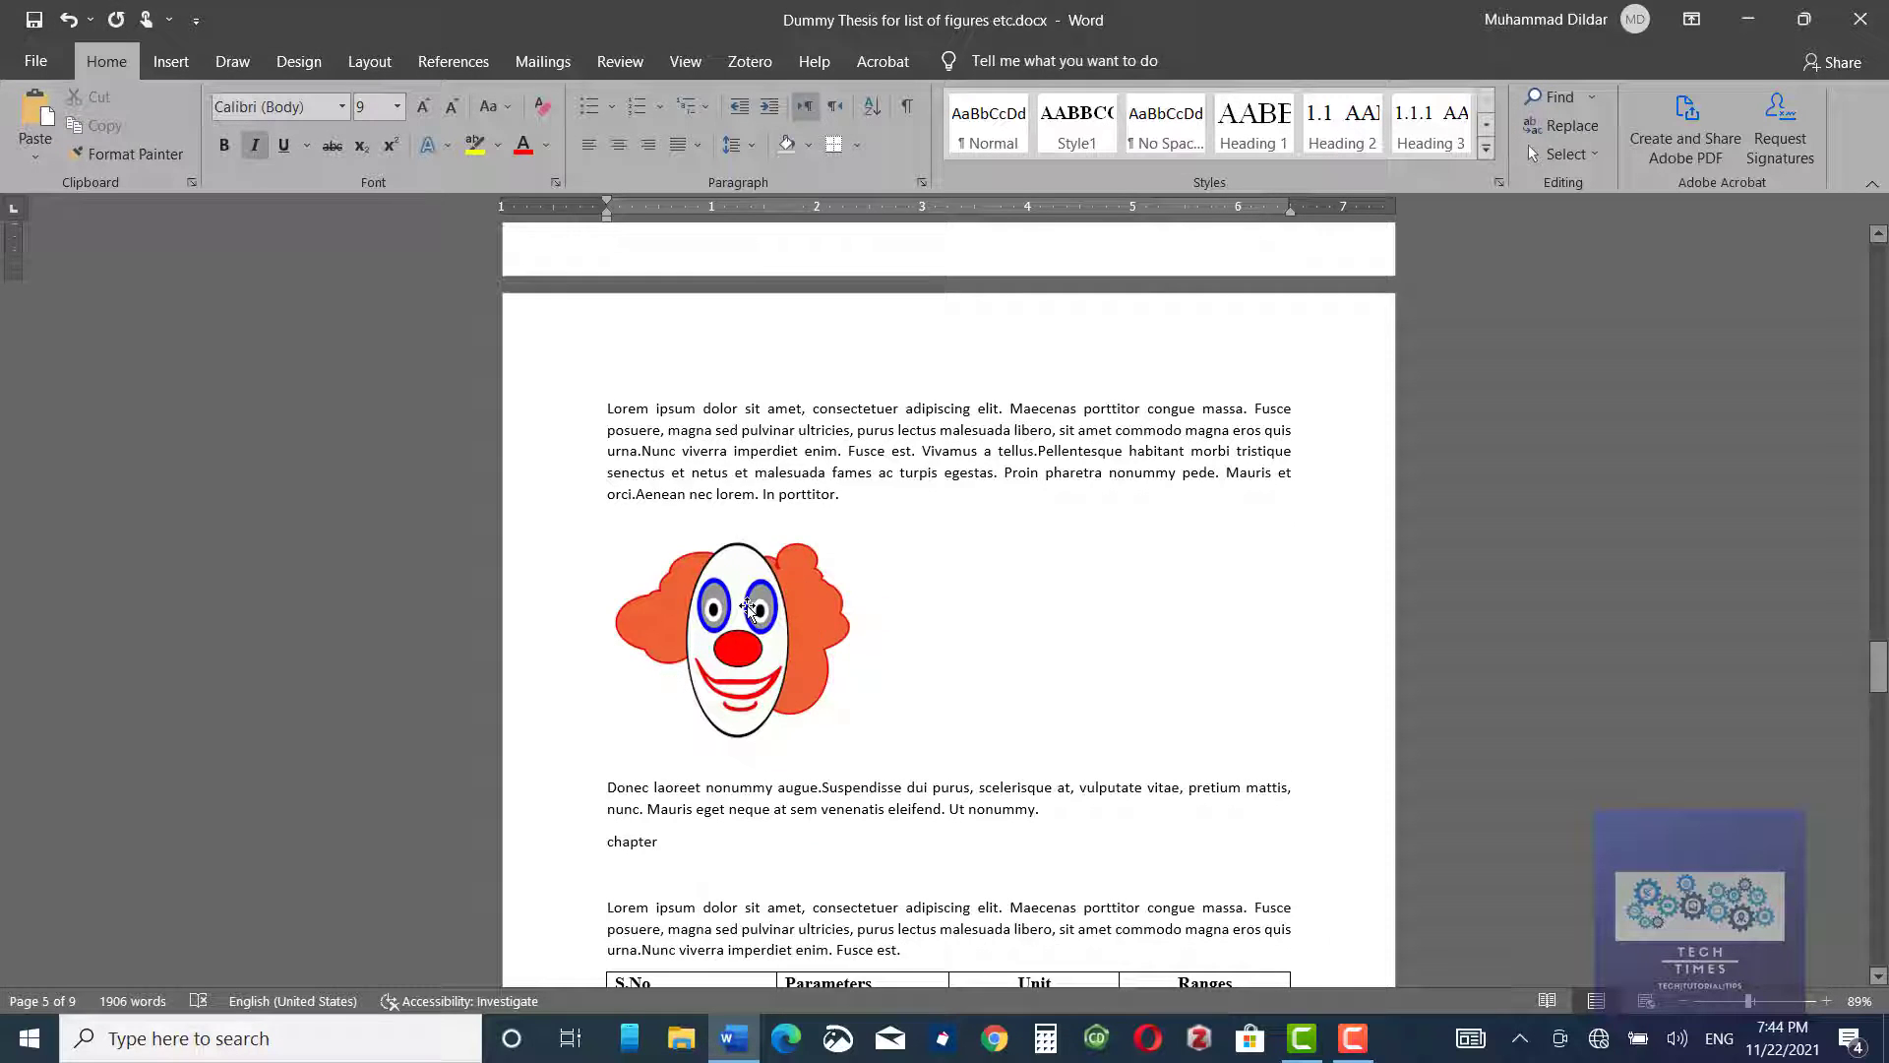
right_click(747, 639)
left_click(827, 645)
left_click(972, 616)
Caption the house 'figure of a house' and the page 8 picture 'another figure for showing'.
scroll(981, 632, "down", 15)
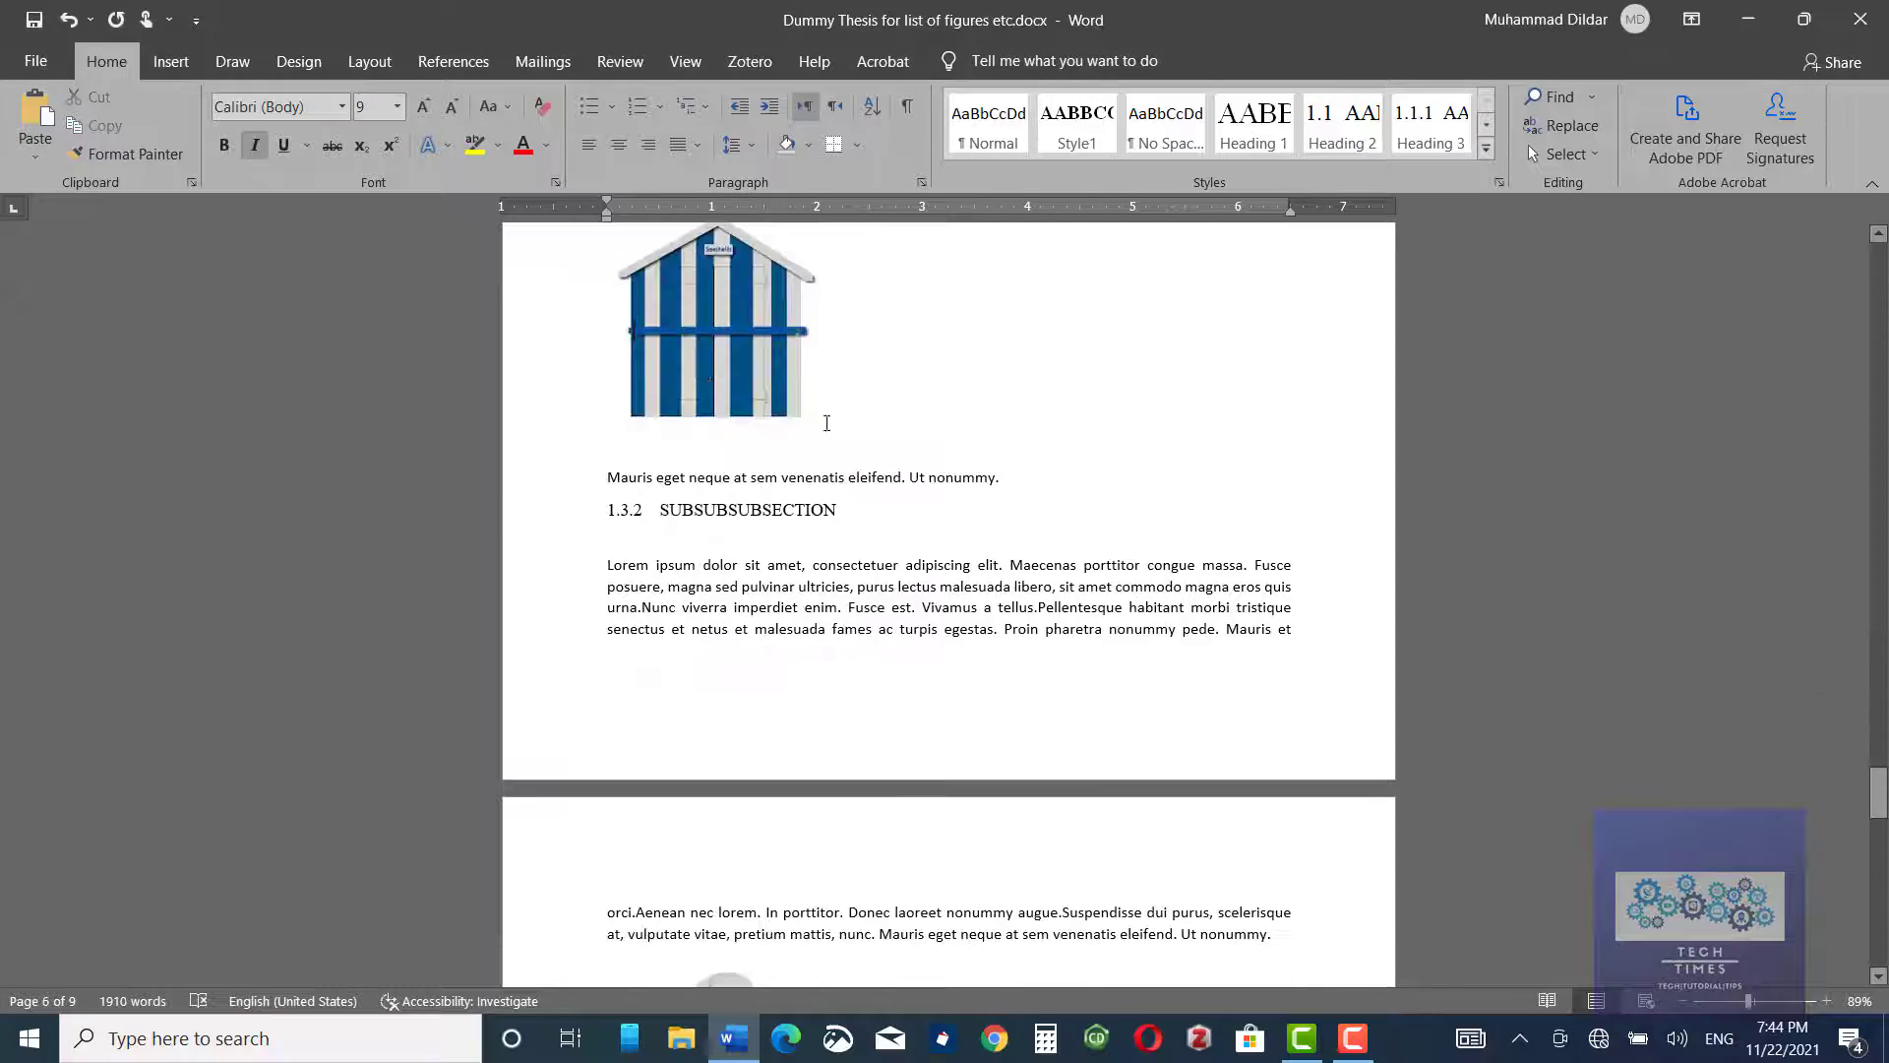
right_click(605, 251)
left_click(783, 717)
type("figure of a house")
left_click(972, 616)
scroll(748, 590, "down", 10)
right_click(635, 494)
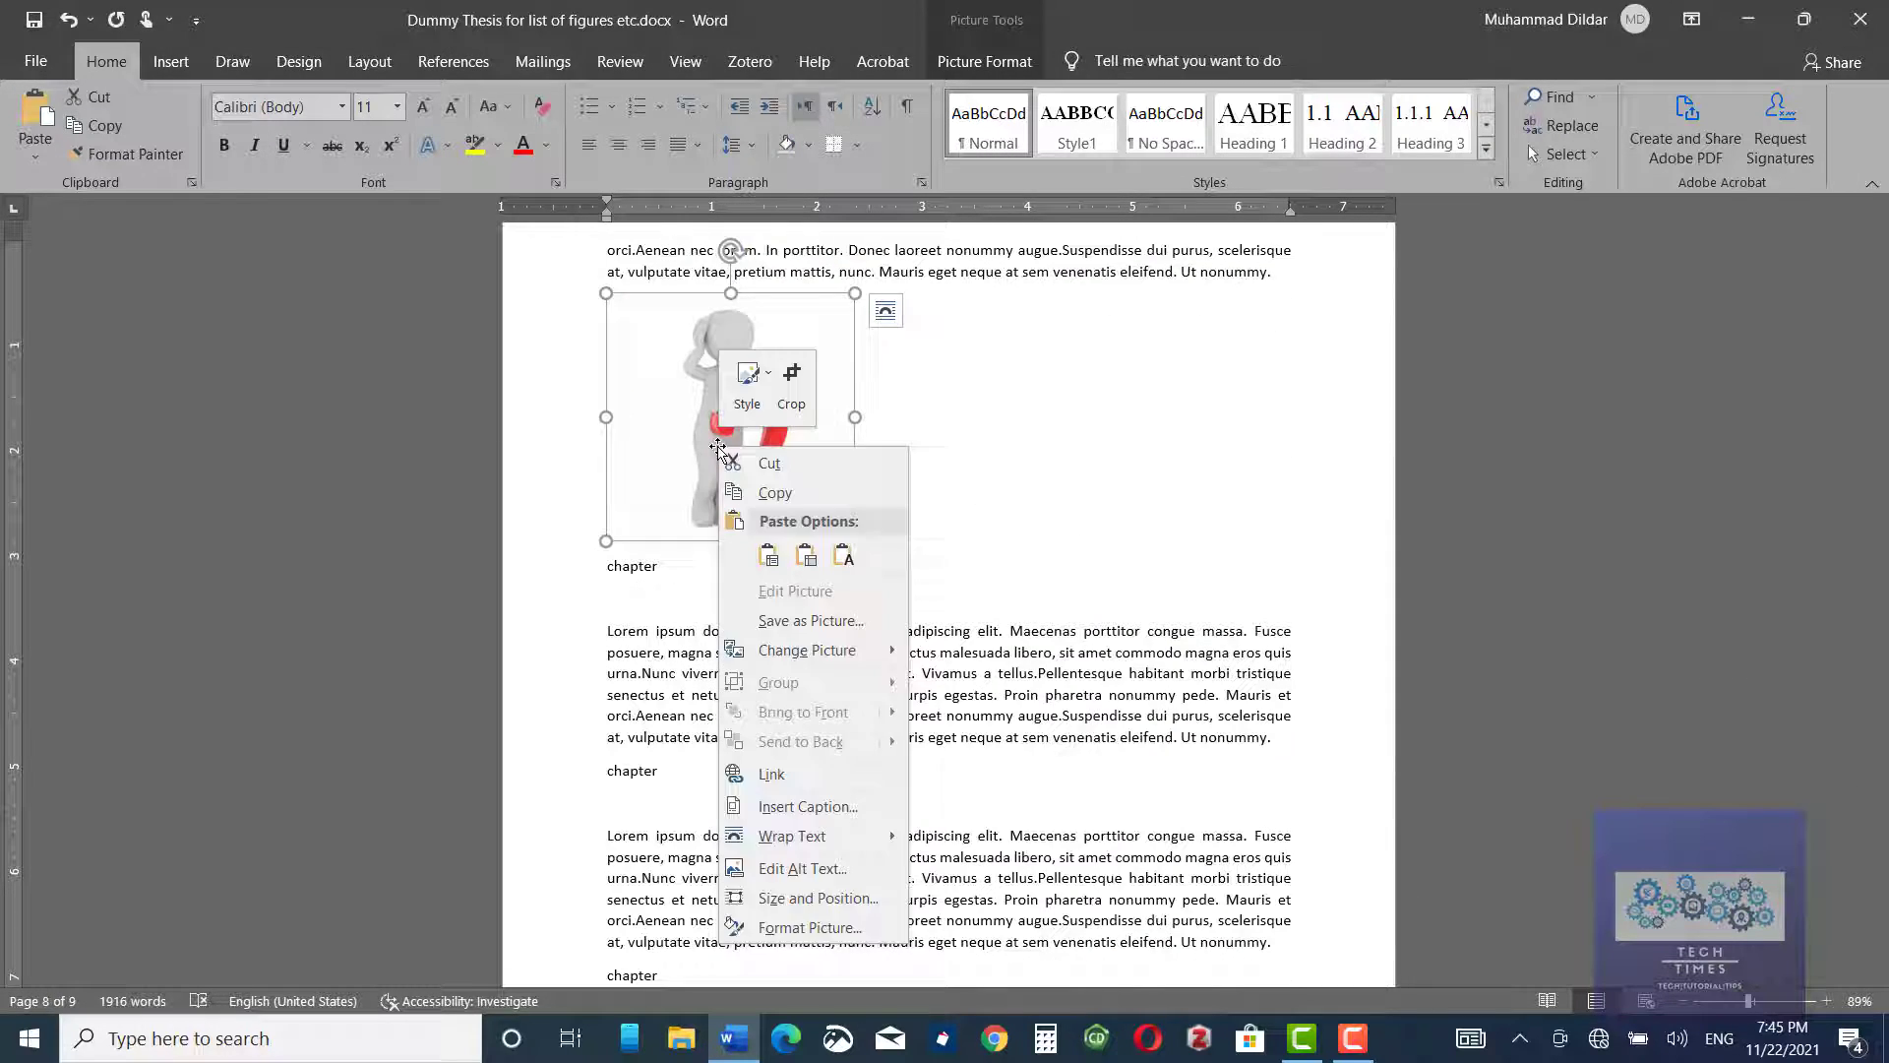
left_click(784, 817)
type("another figure for showing")
left_click(972, 615)
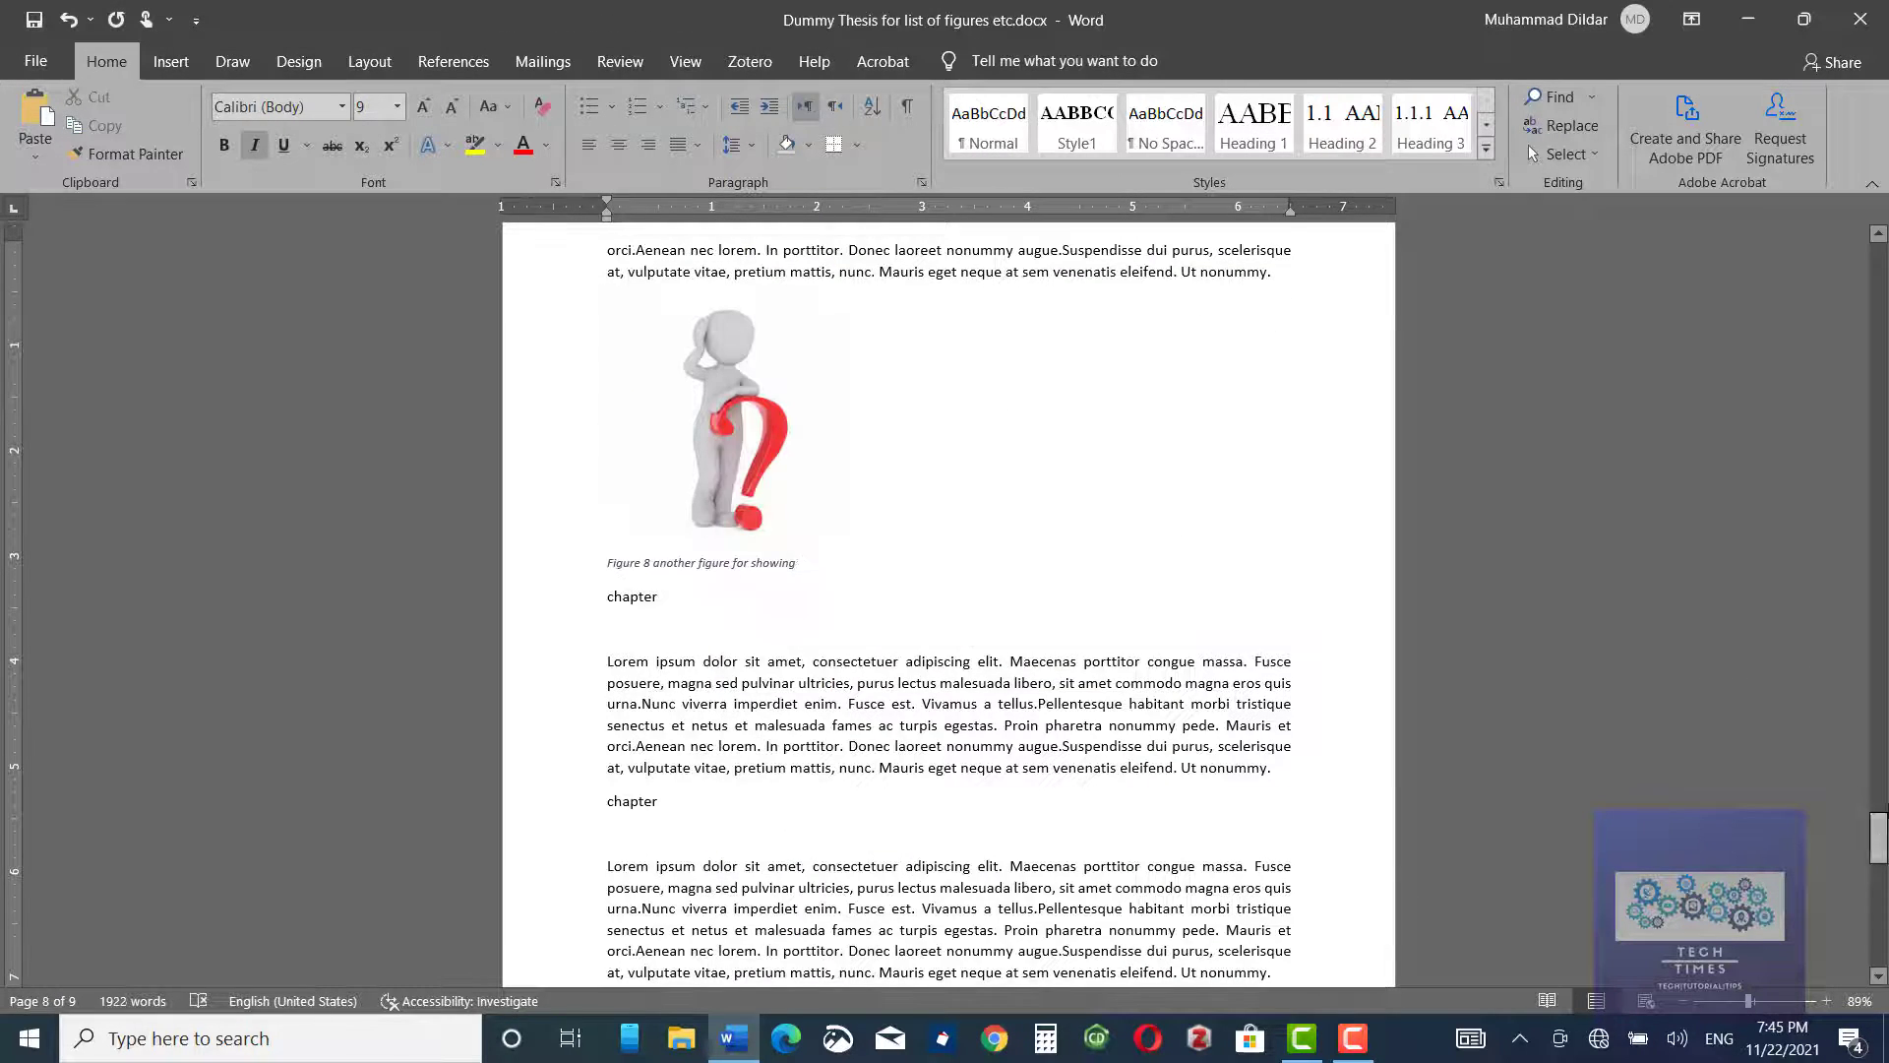
left_click_drag(1879, 846, 1879, 293)
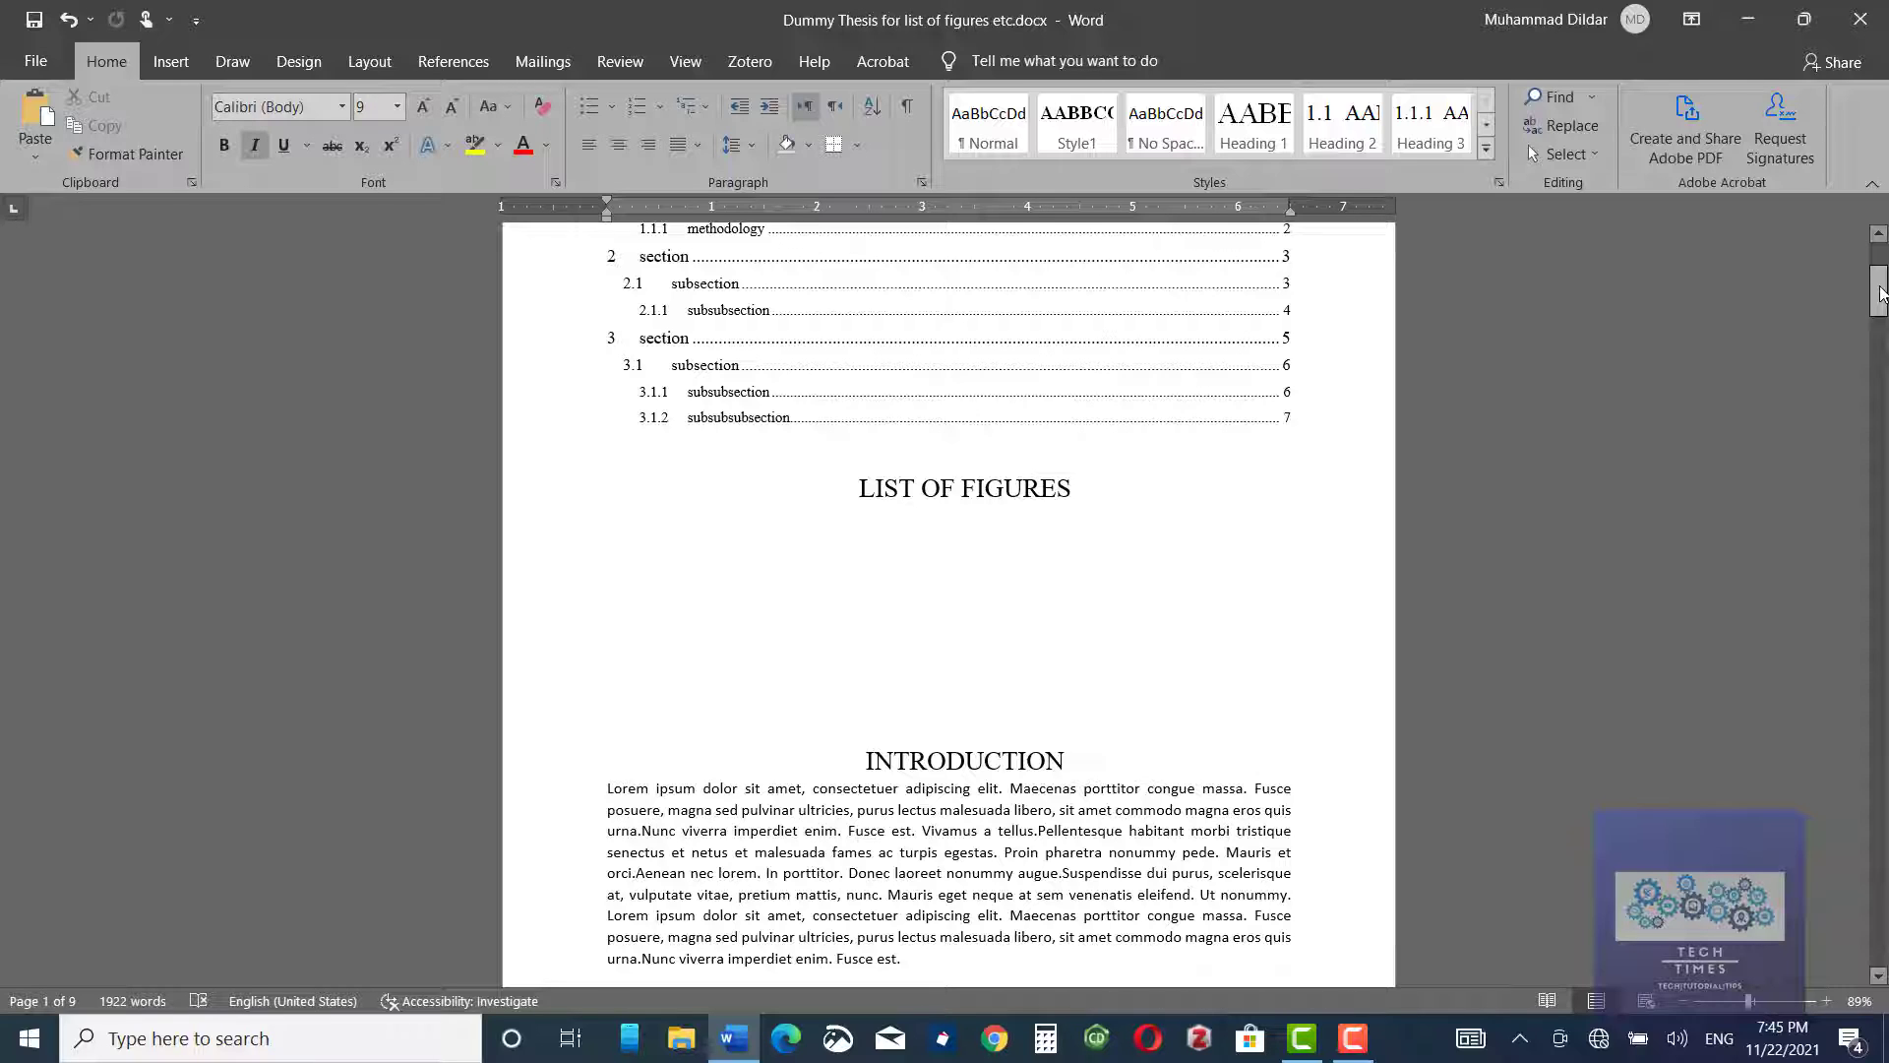
Start a Table of Figures below LIST OF FIGURES, keeping From template format and Figure label.
left_click(911, 528)
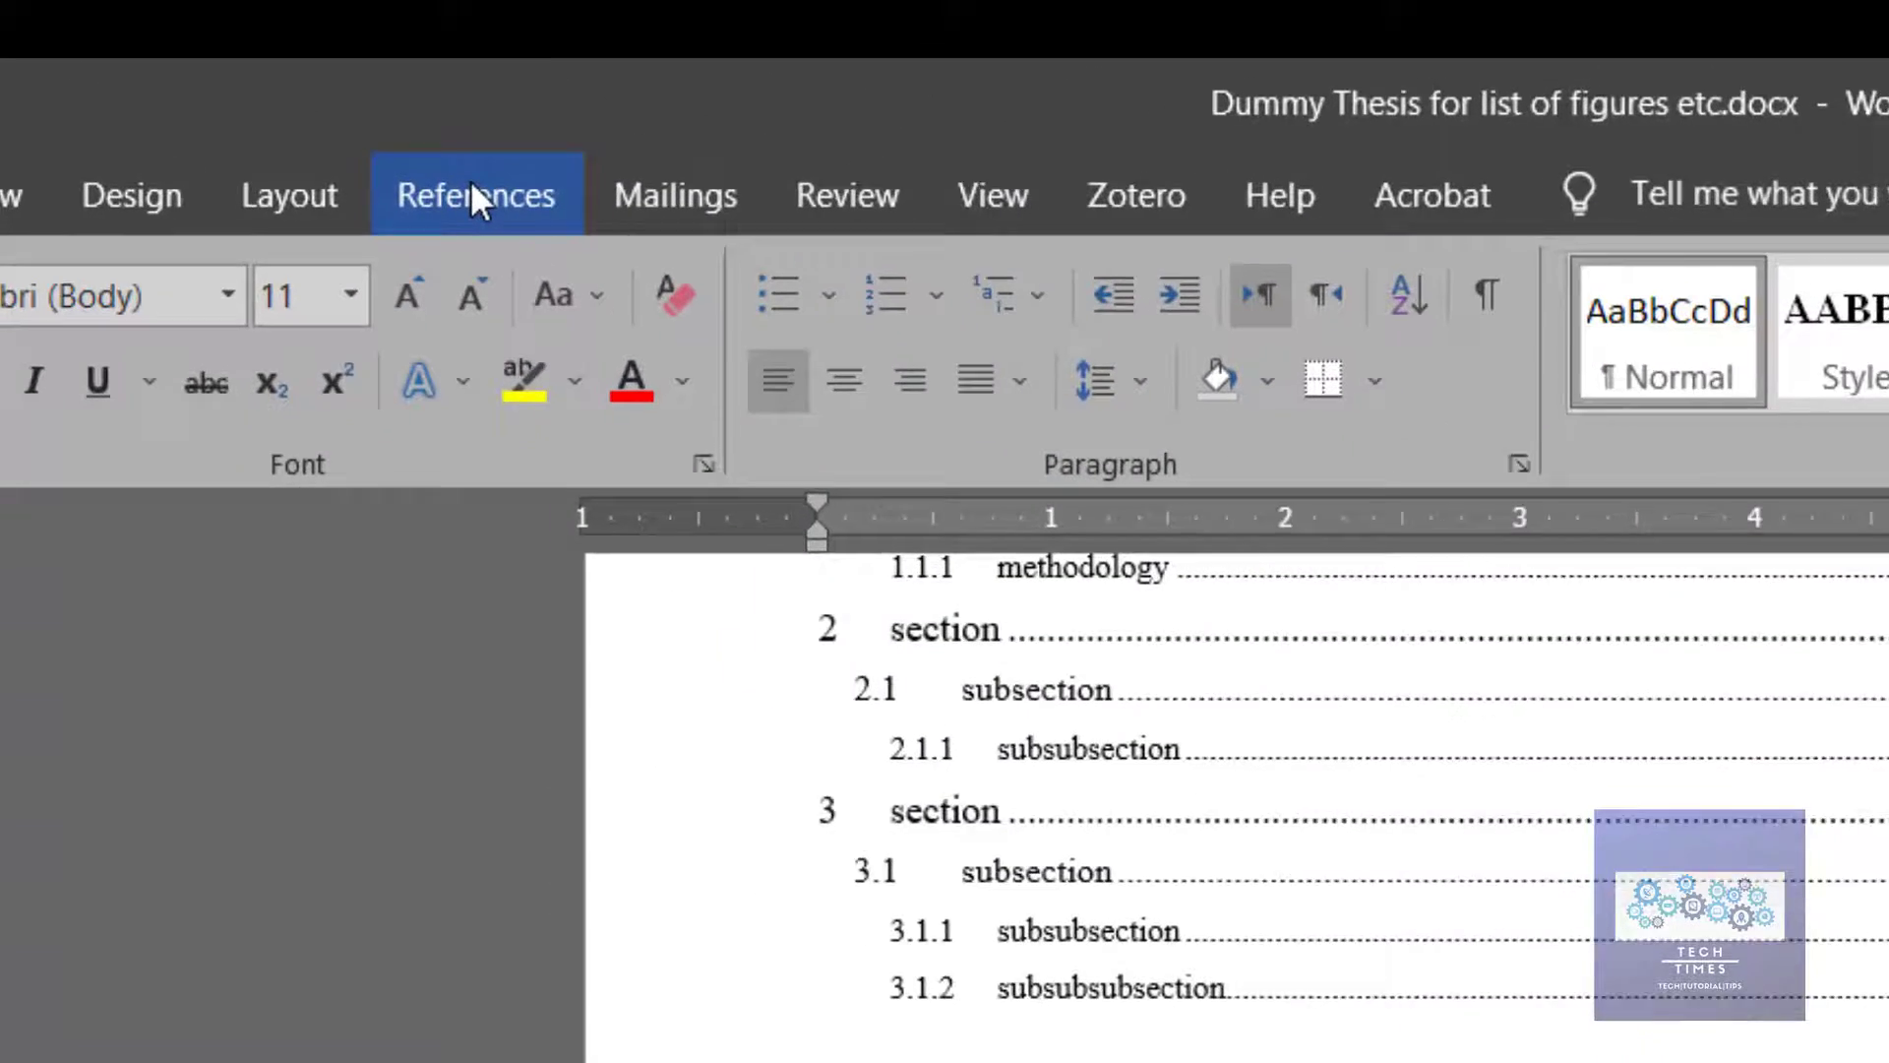
left_click(470, 187)
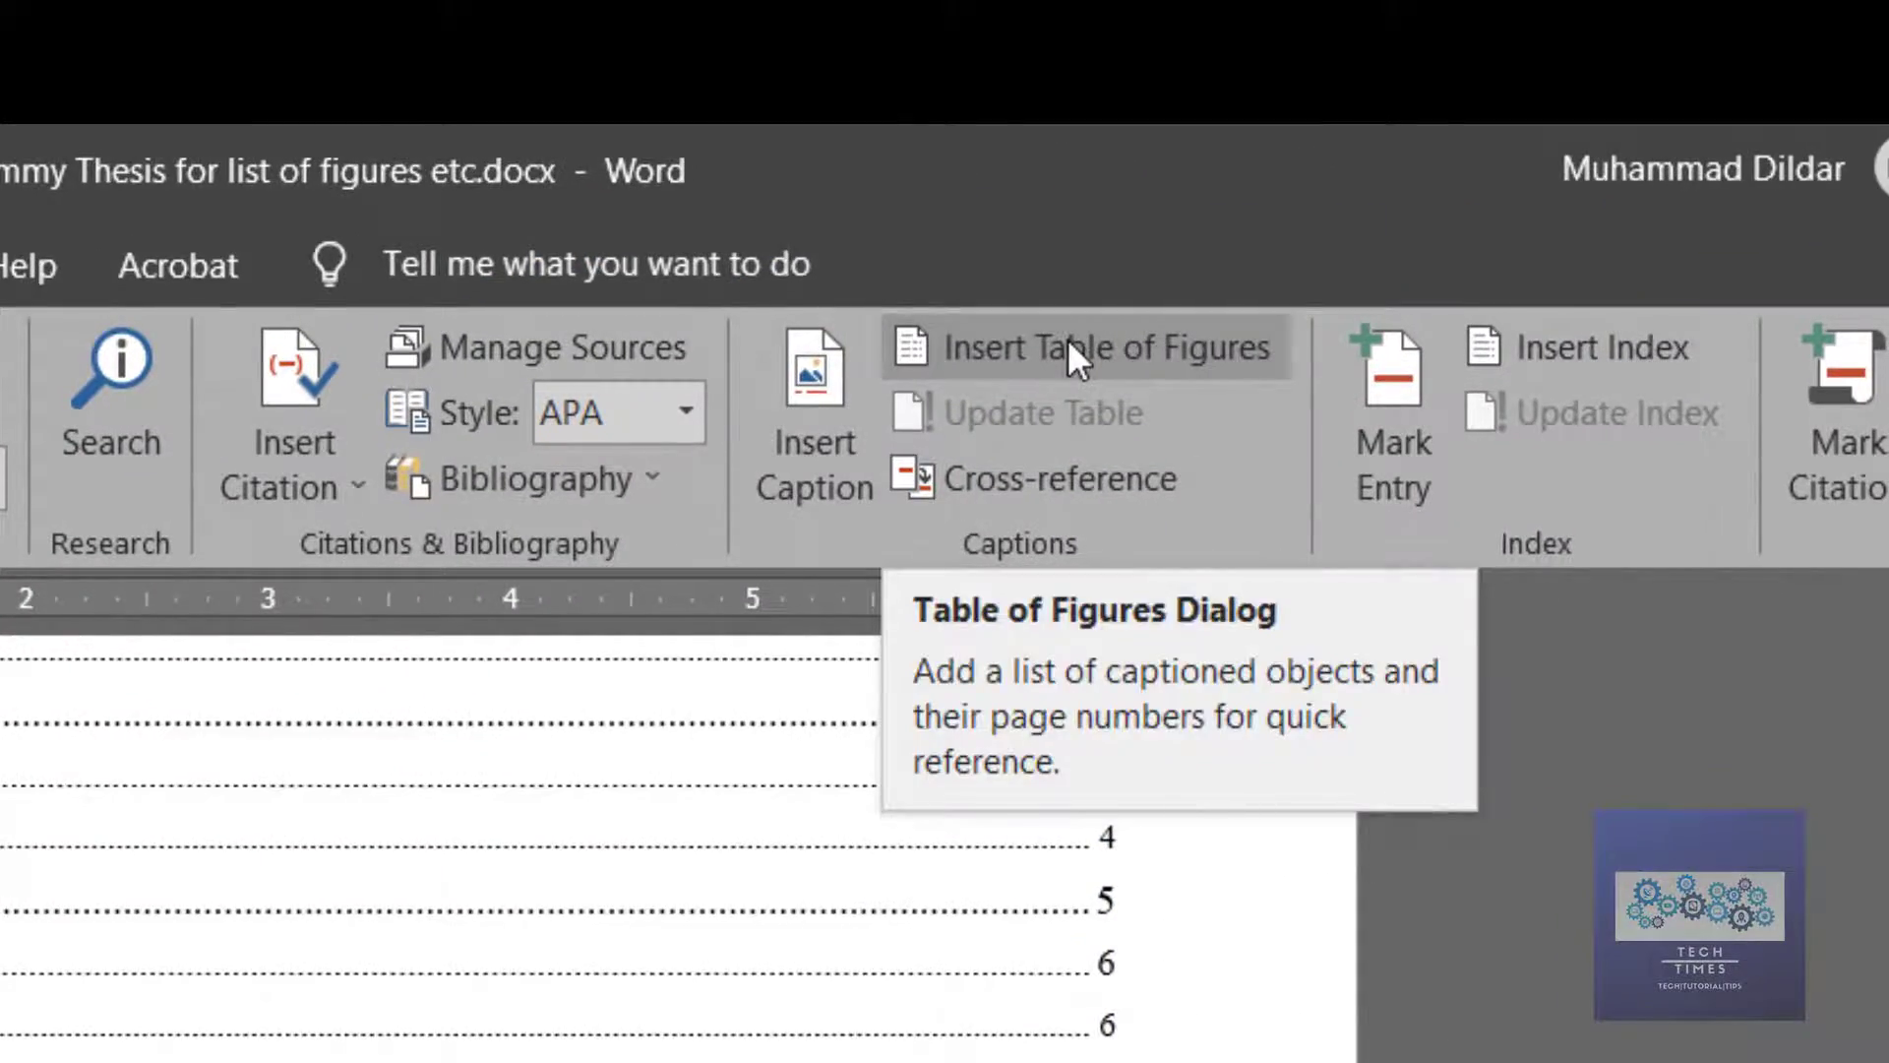
left_click(1067, 338)
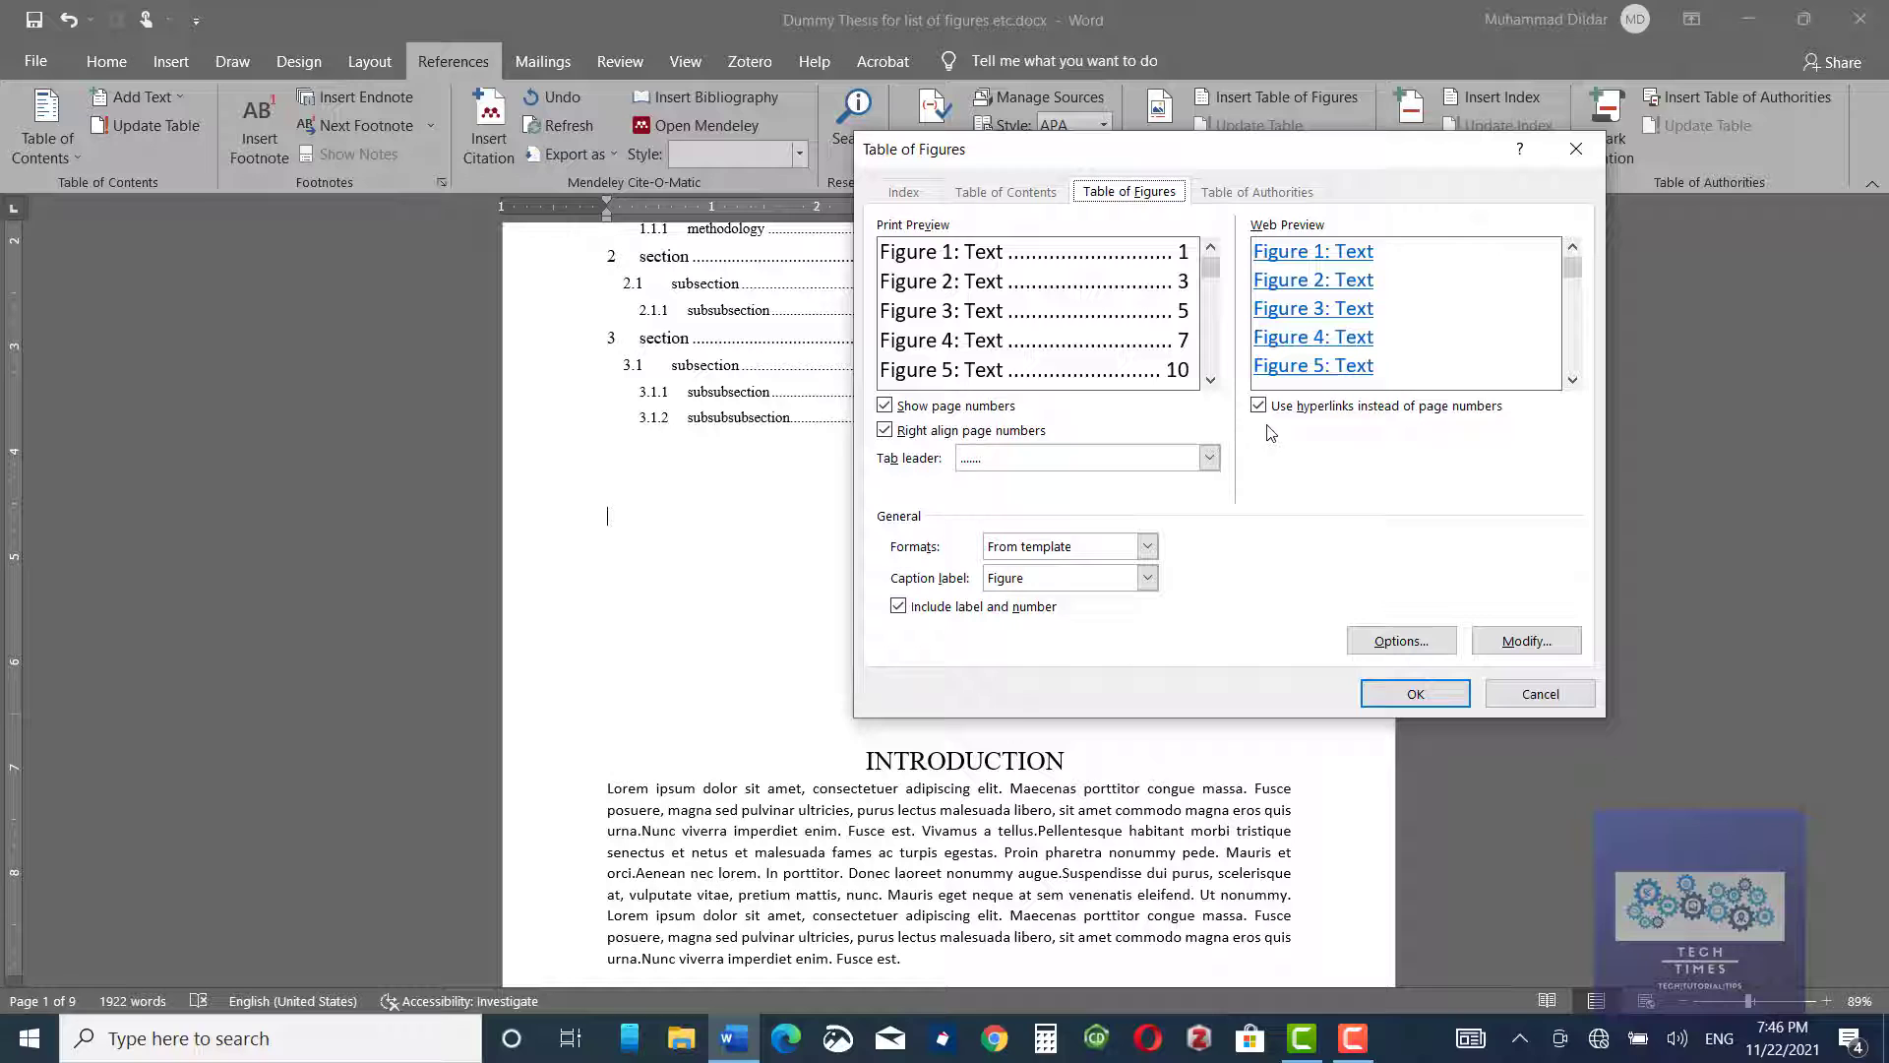
left_click(1148, 547)
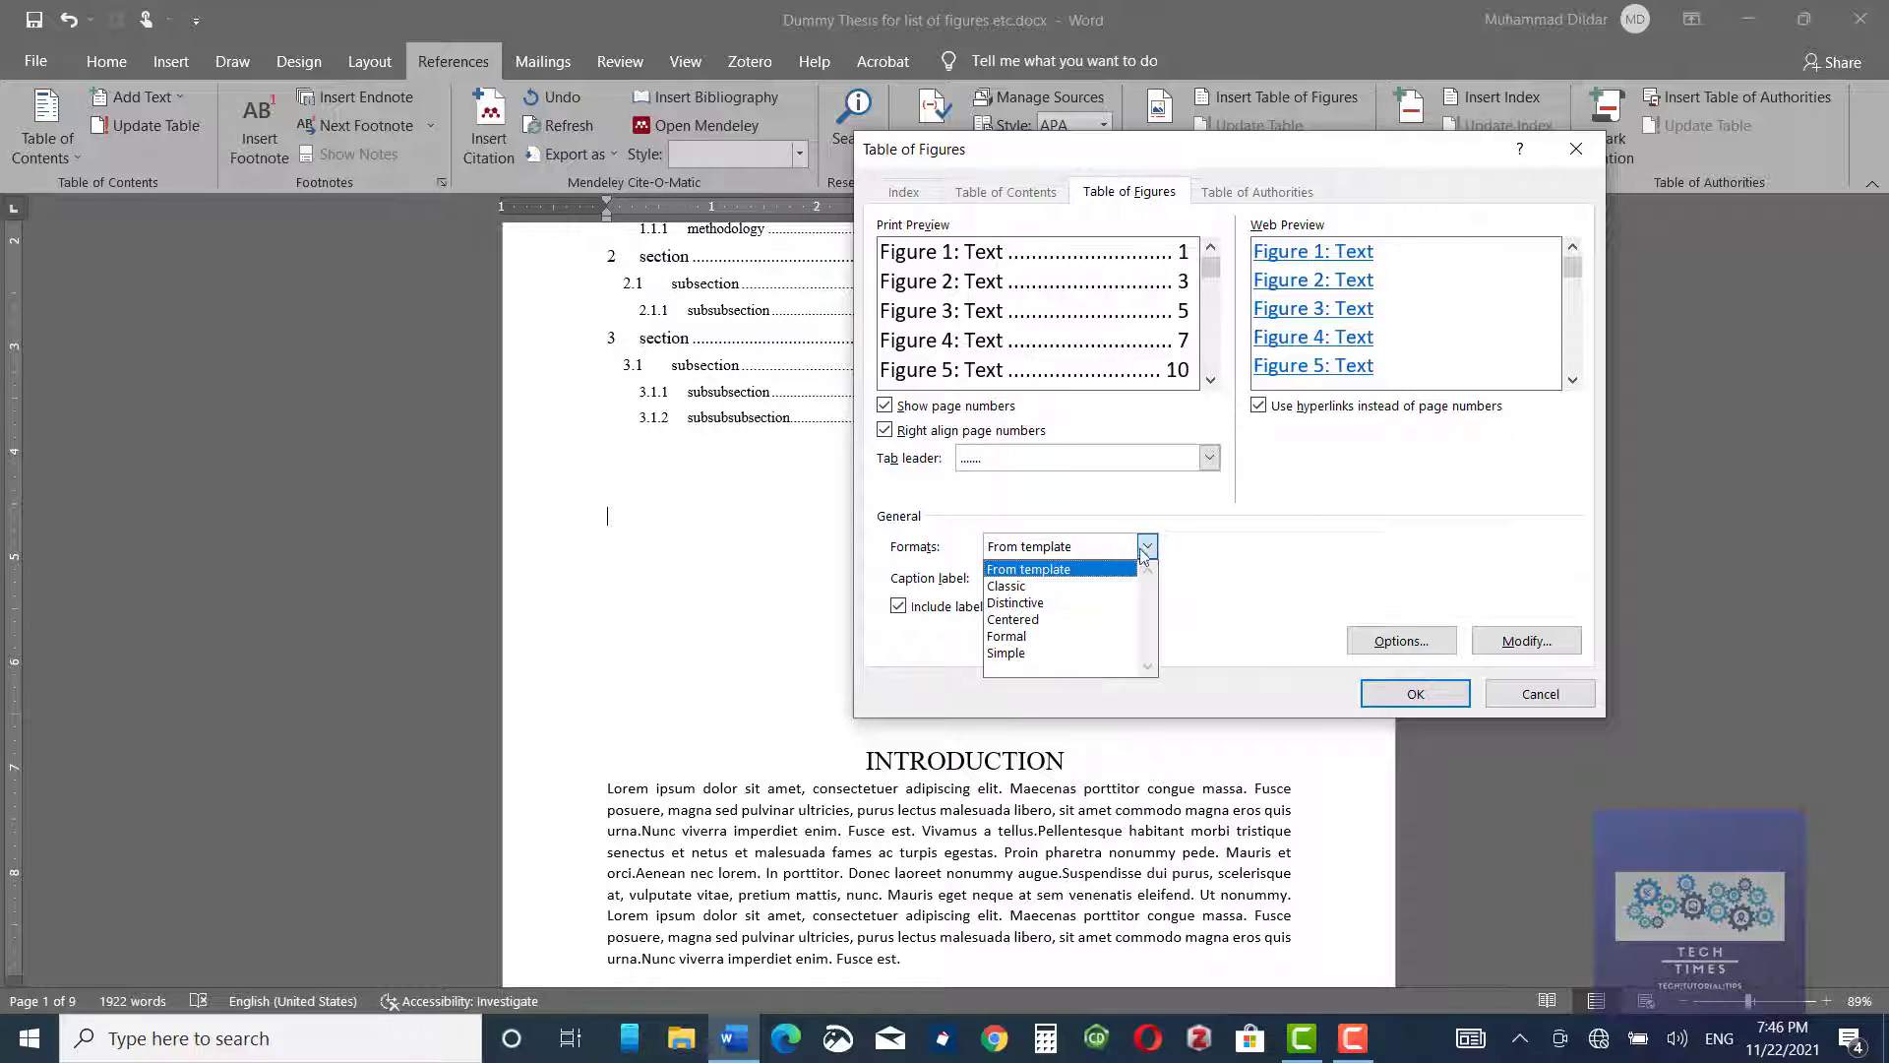
key("Down")
key("Down")
key("Down")
left_click(1028, 570)
left_click(1148, 578)
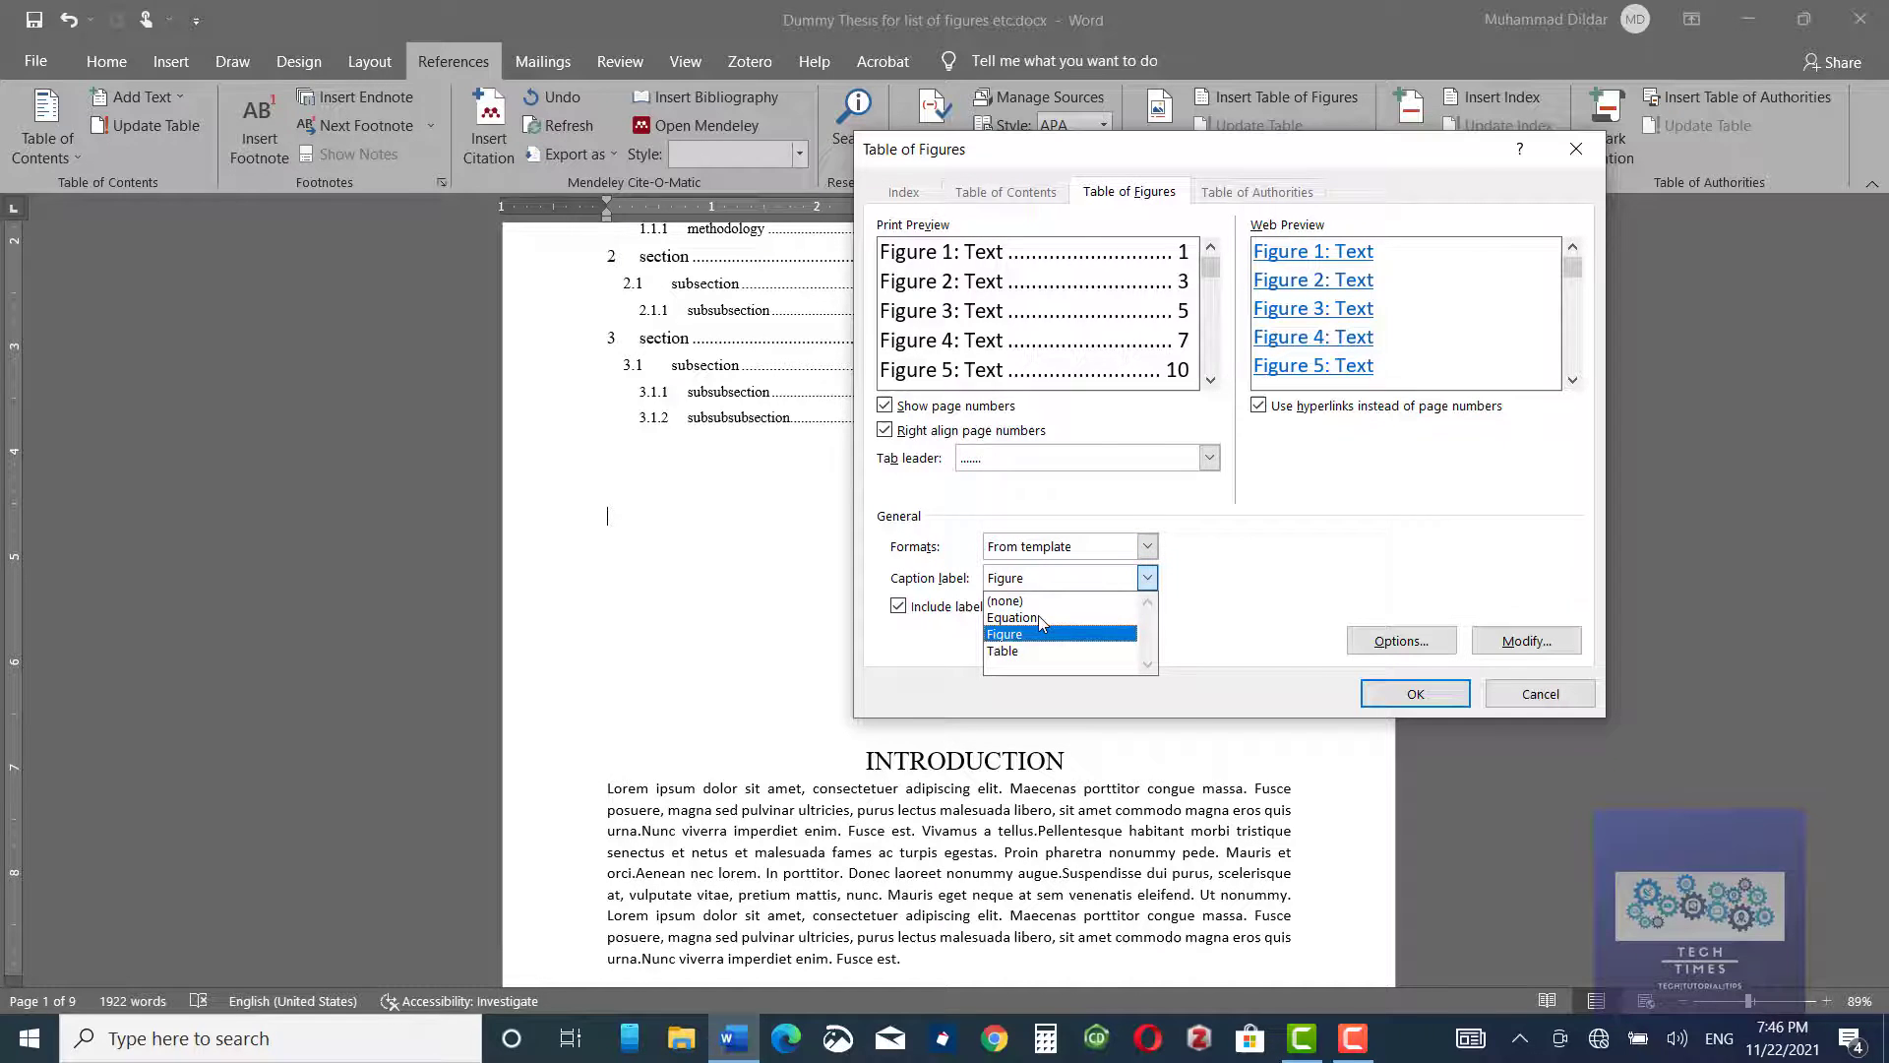
left_click(1257, 564)
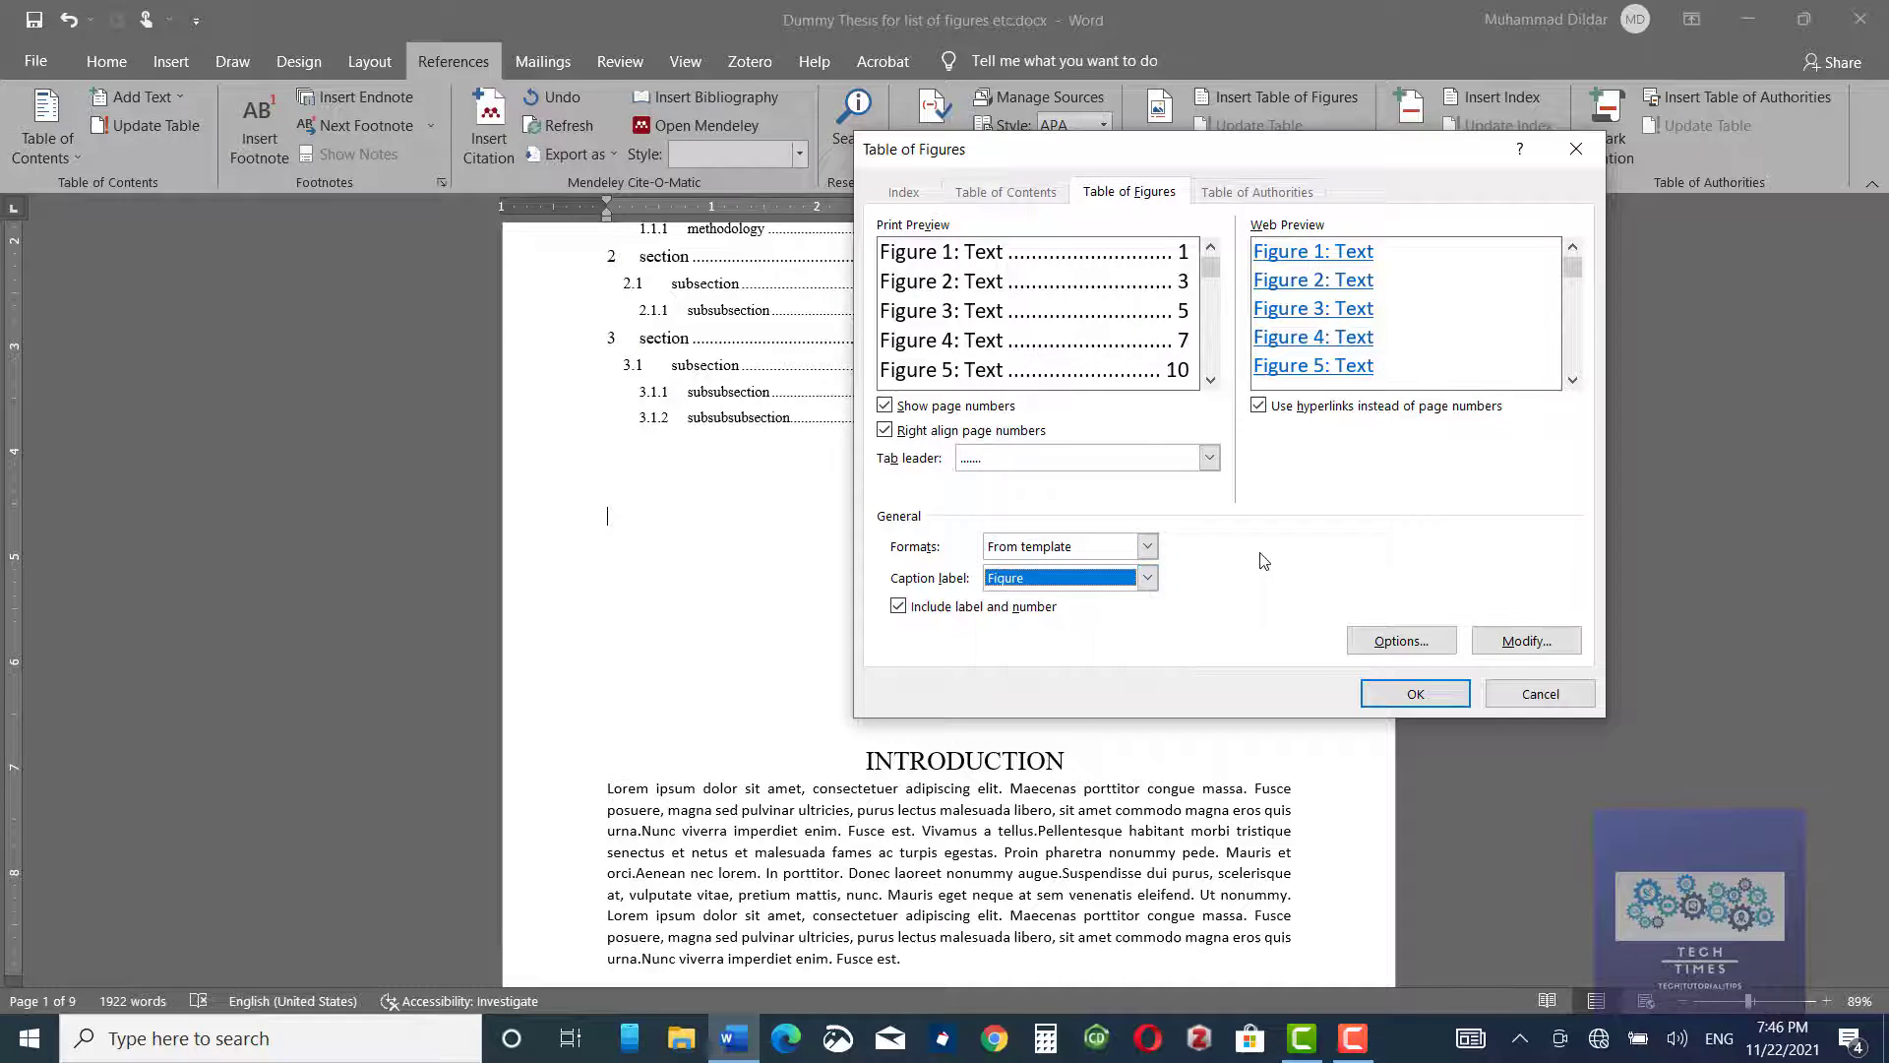
Modify the Table of Figures style to Times New Roman 12 pt.
left_click(1523, 641)
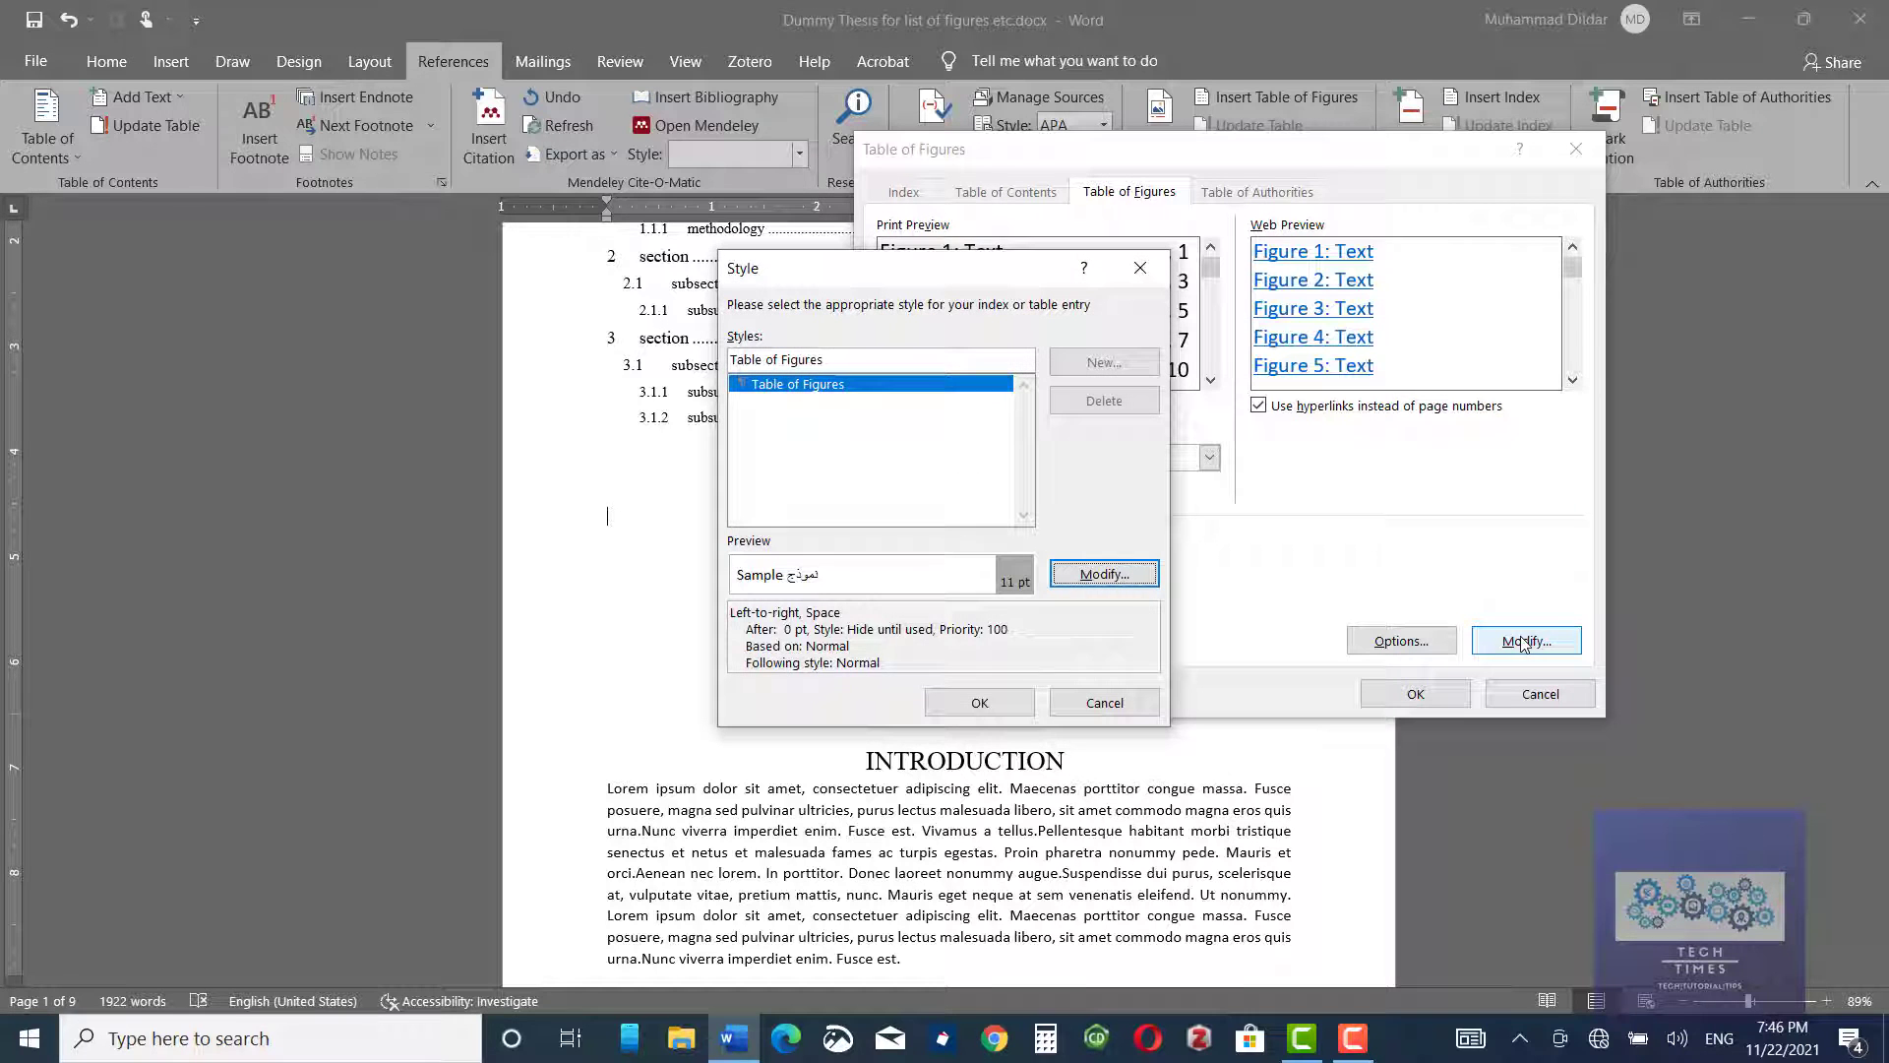
left_click(1117, 578)
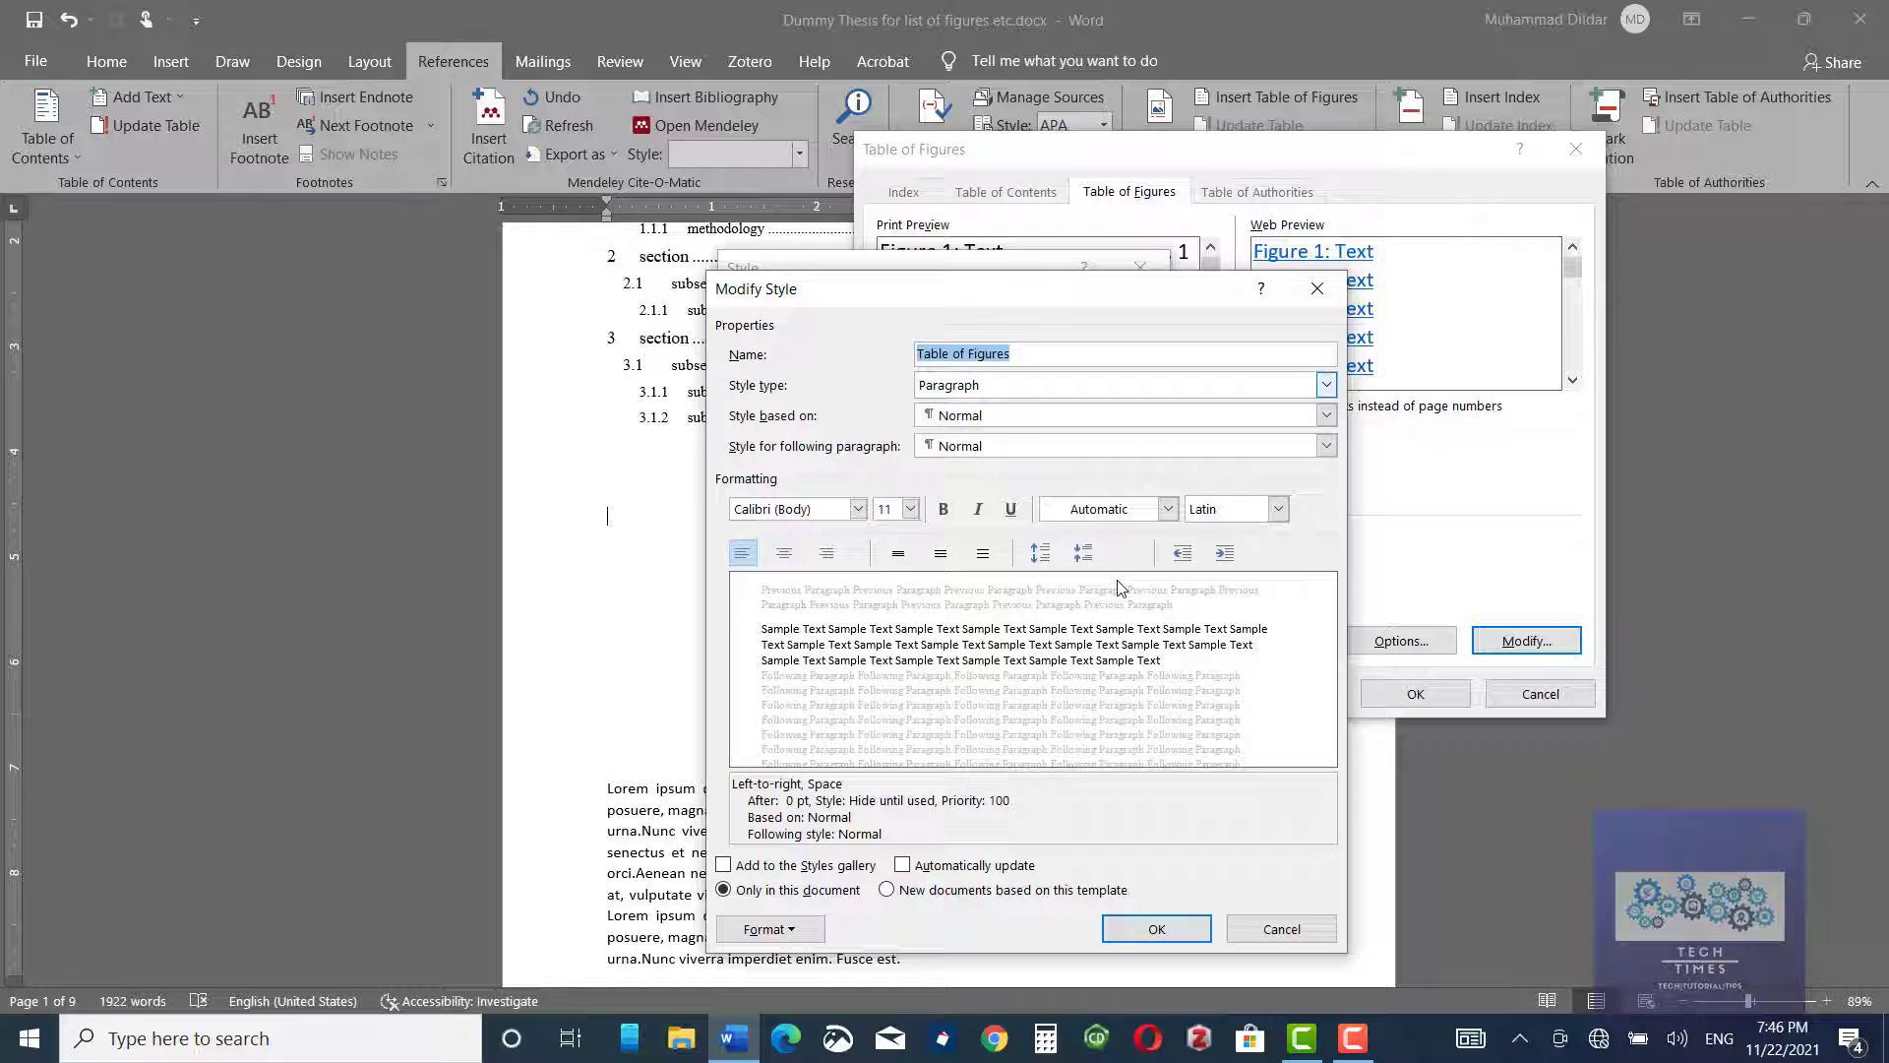
left_click(858, 509)
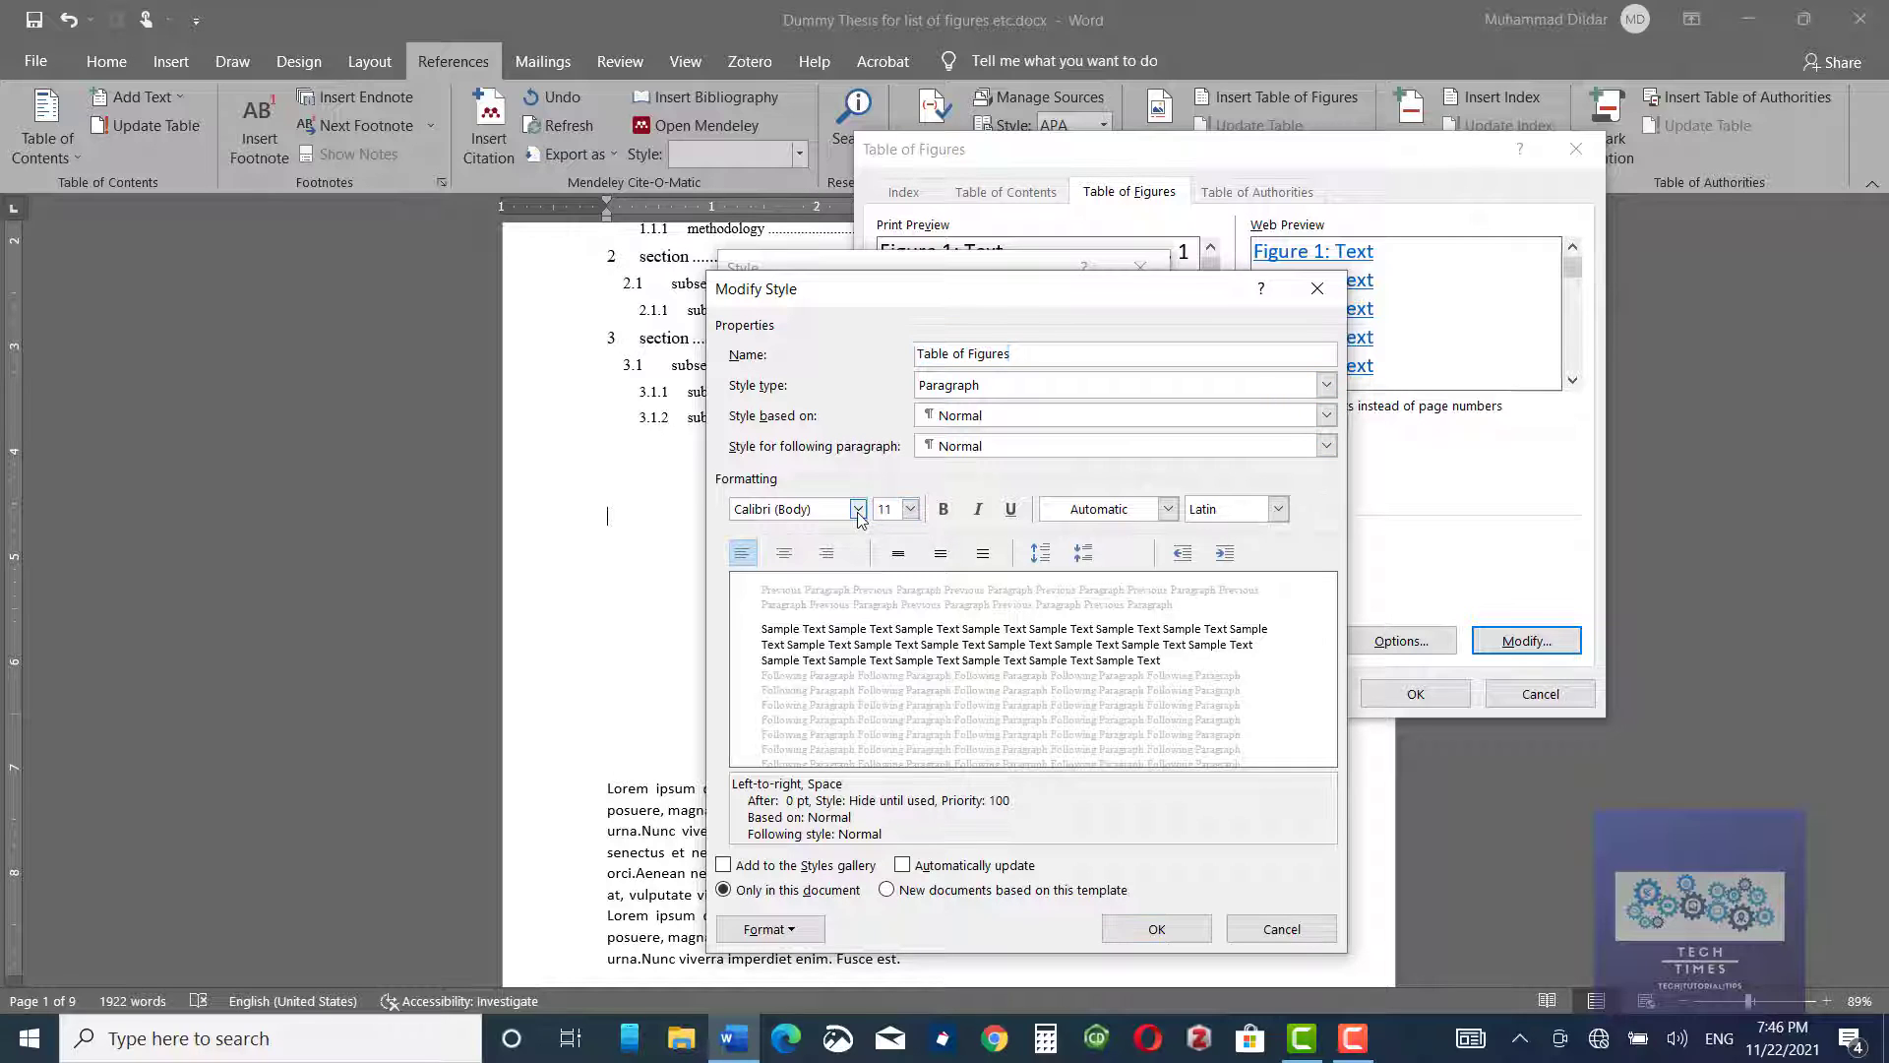
left_click(683, 648)
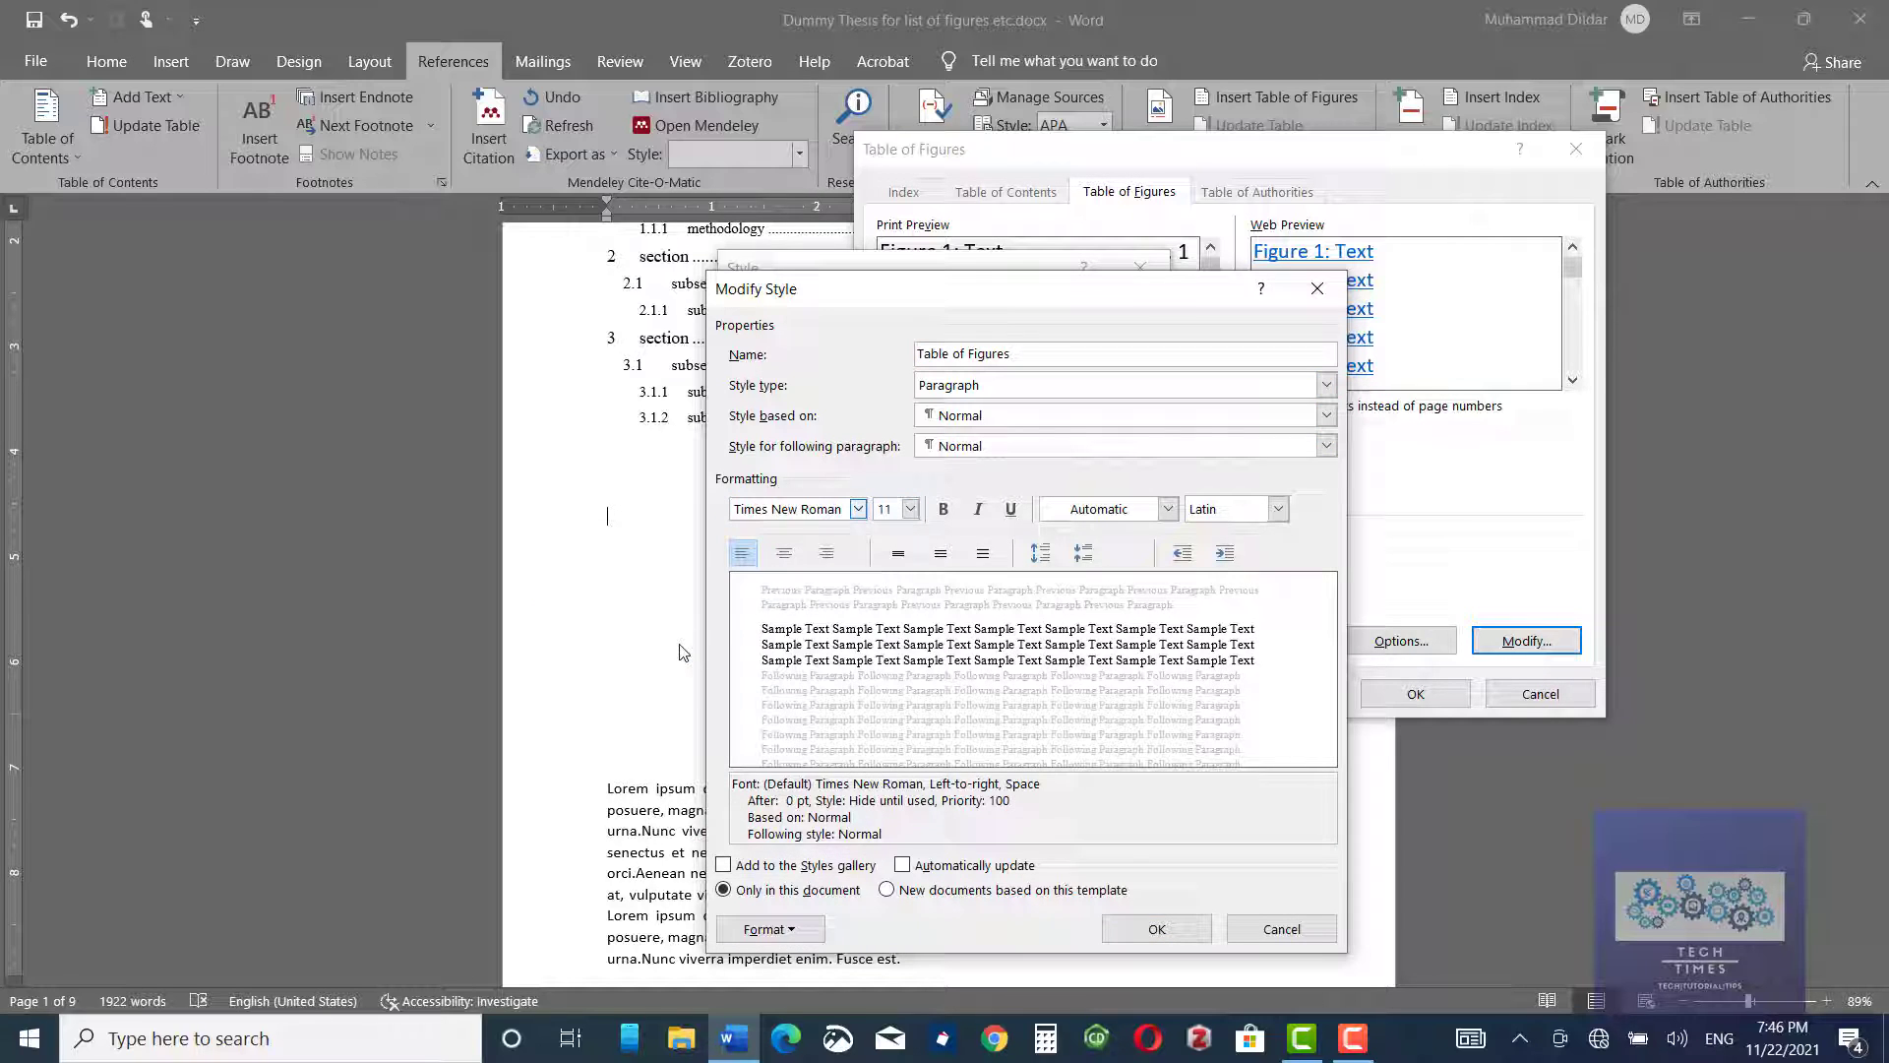
left_click(910, 509)
left_click(888, 622)
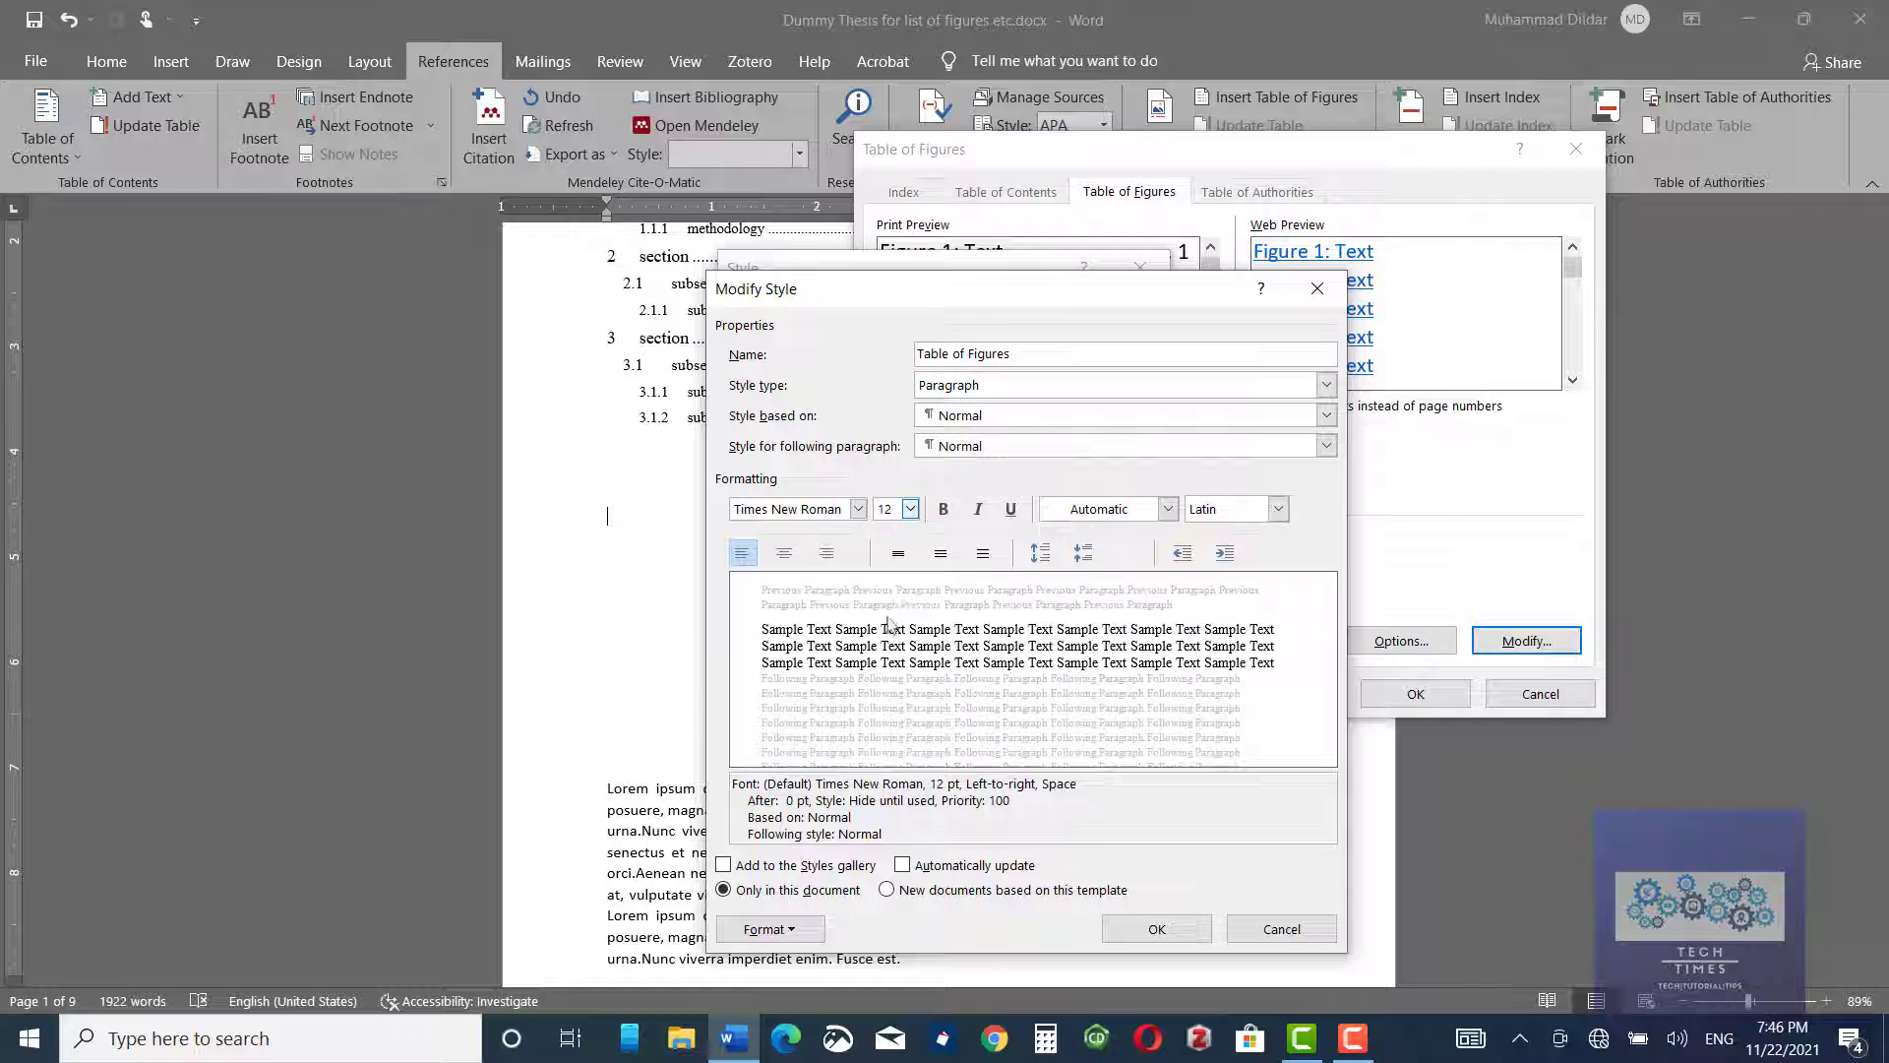
Make the style update automatically, add it to the Styles gallery, and accept it.
left_click(797, 931)
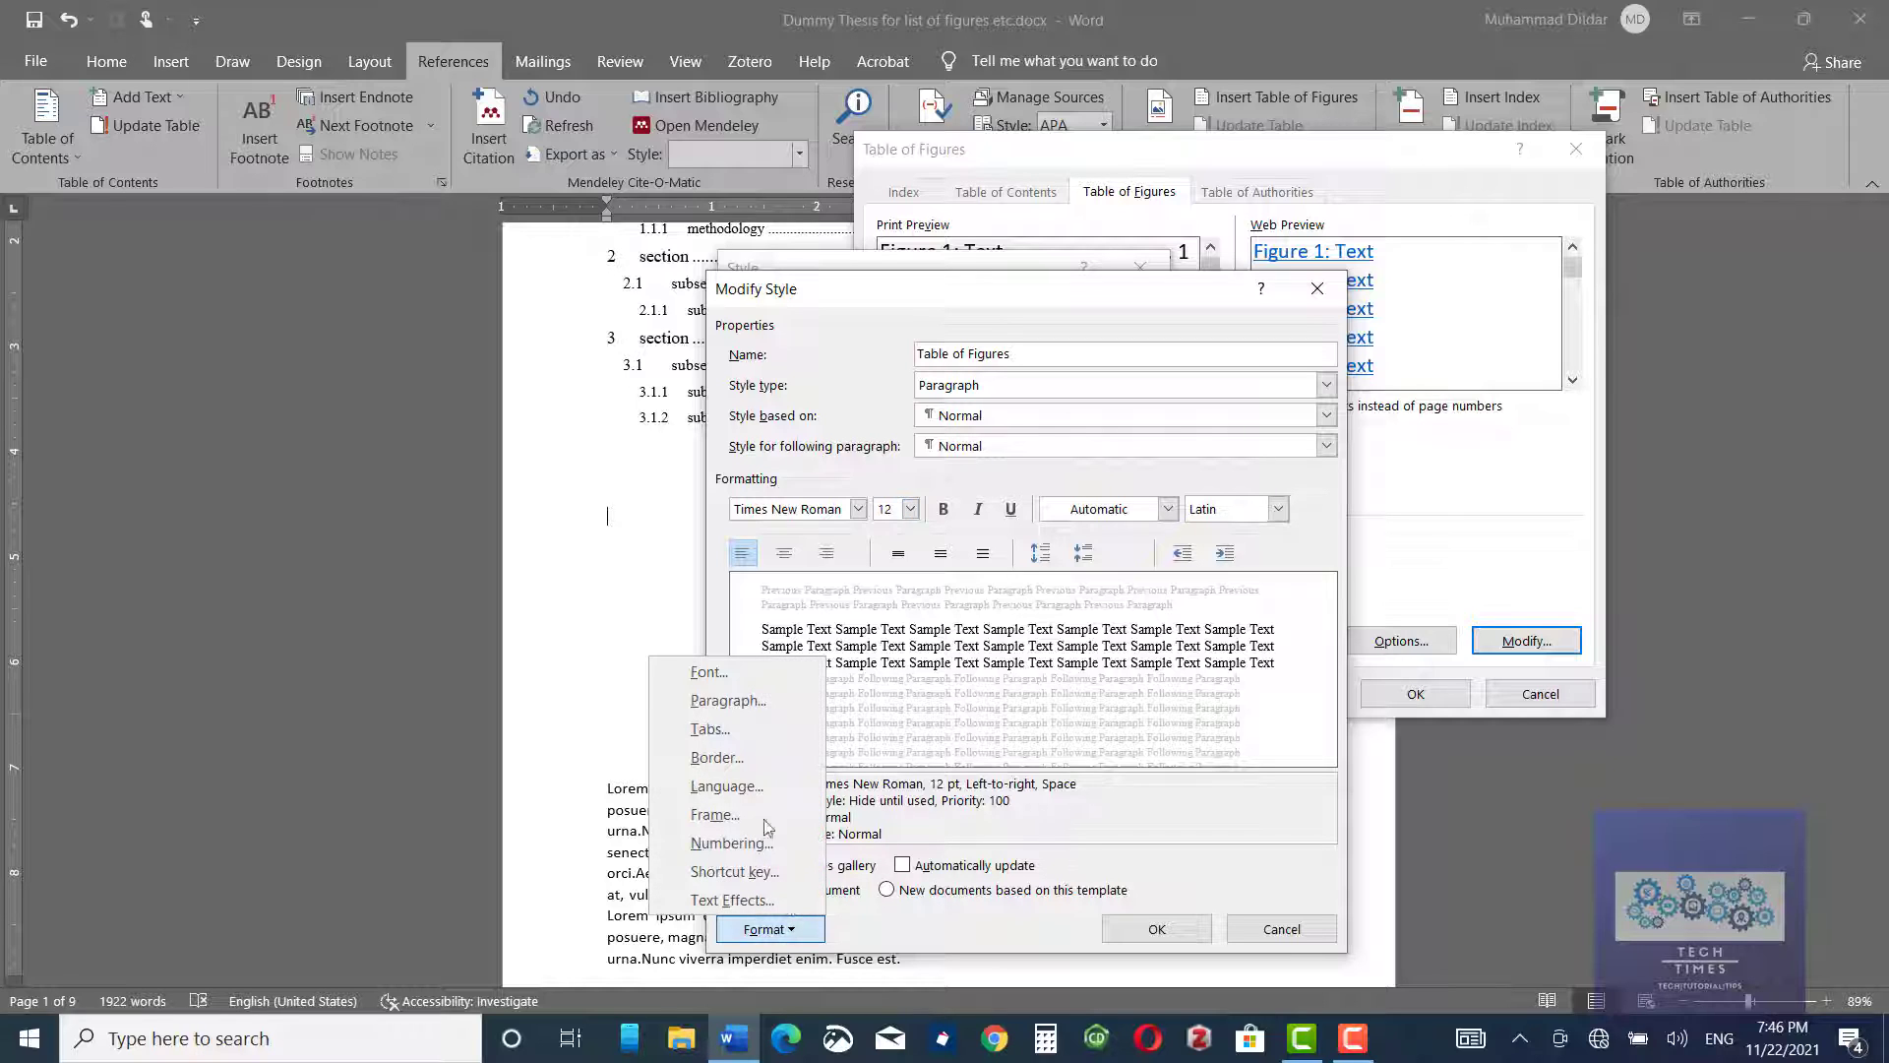
left_click(725, 677)
left_click(904, 873)
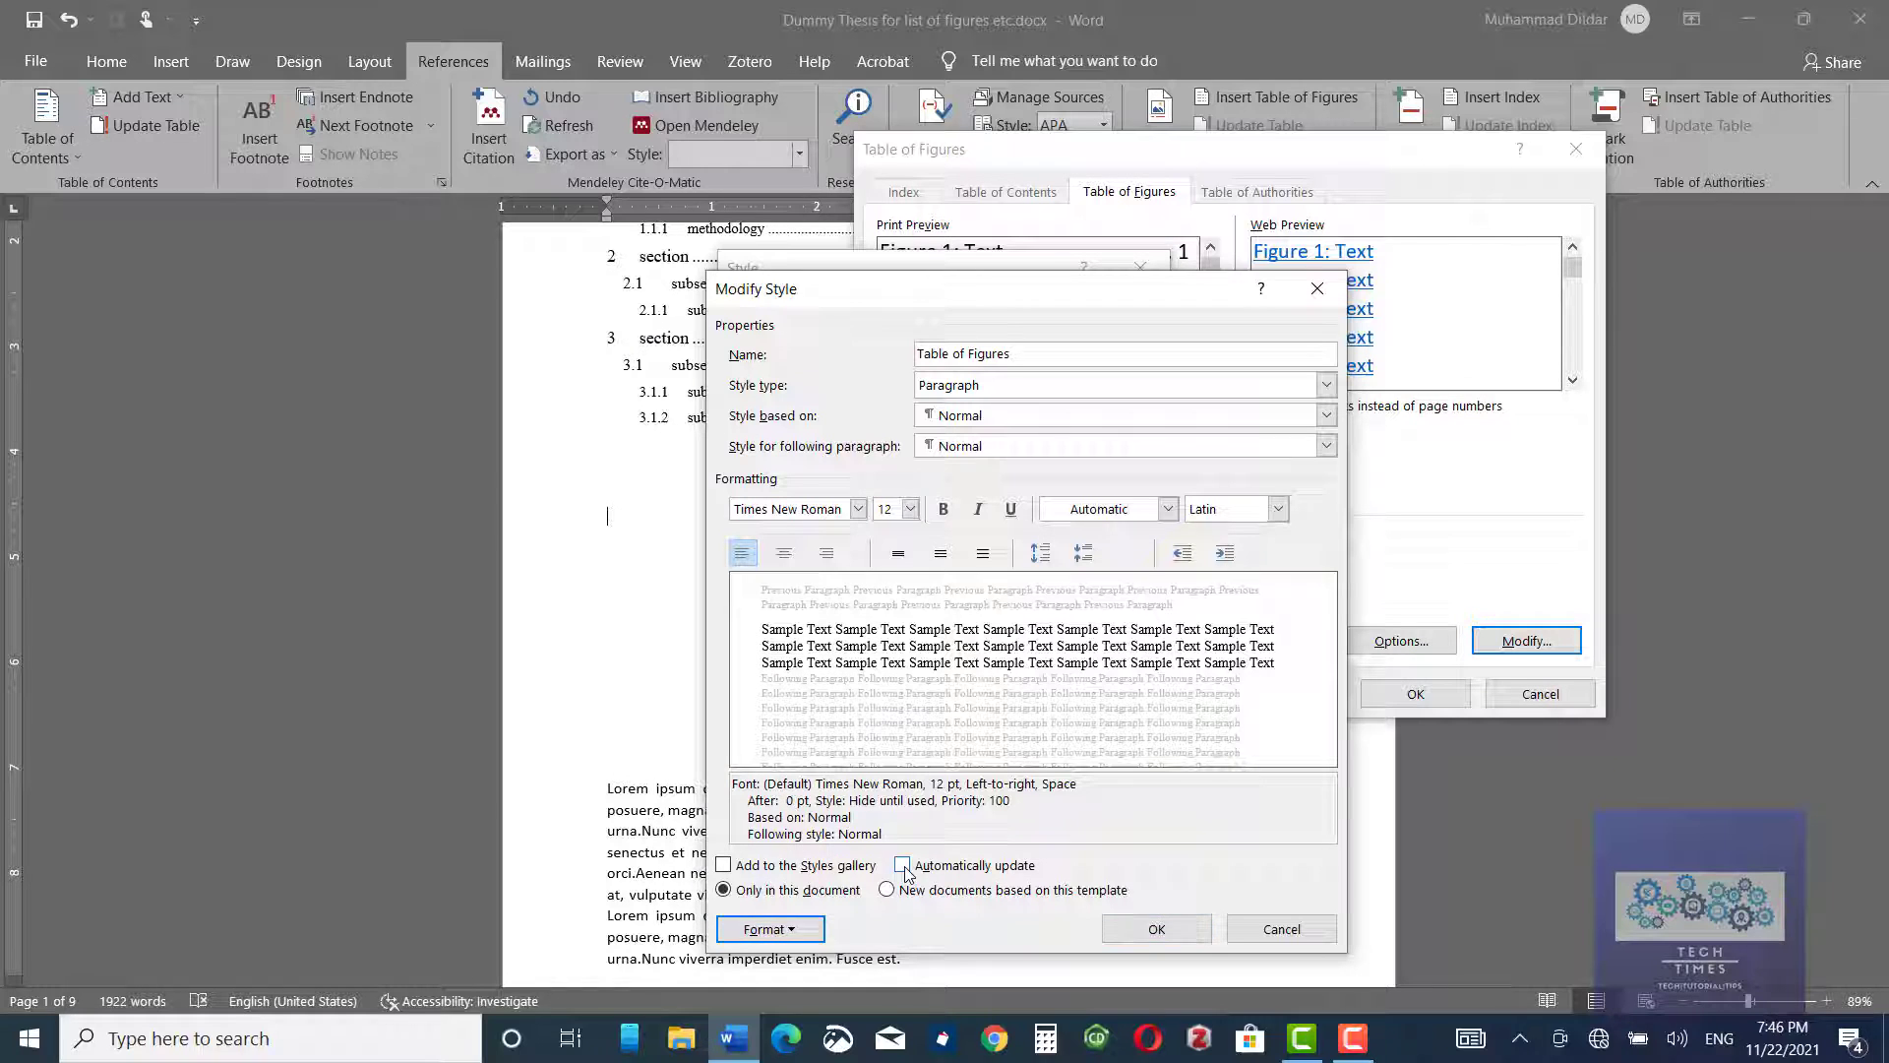
left_click(903, 866)
left_click(773, 868)
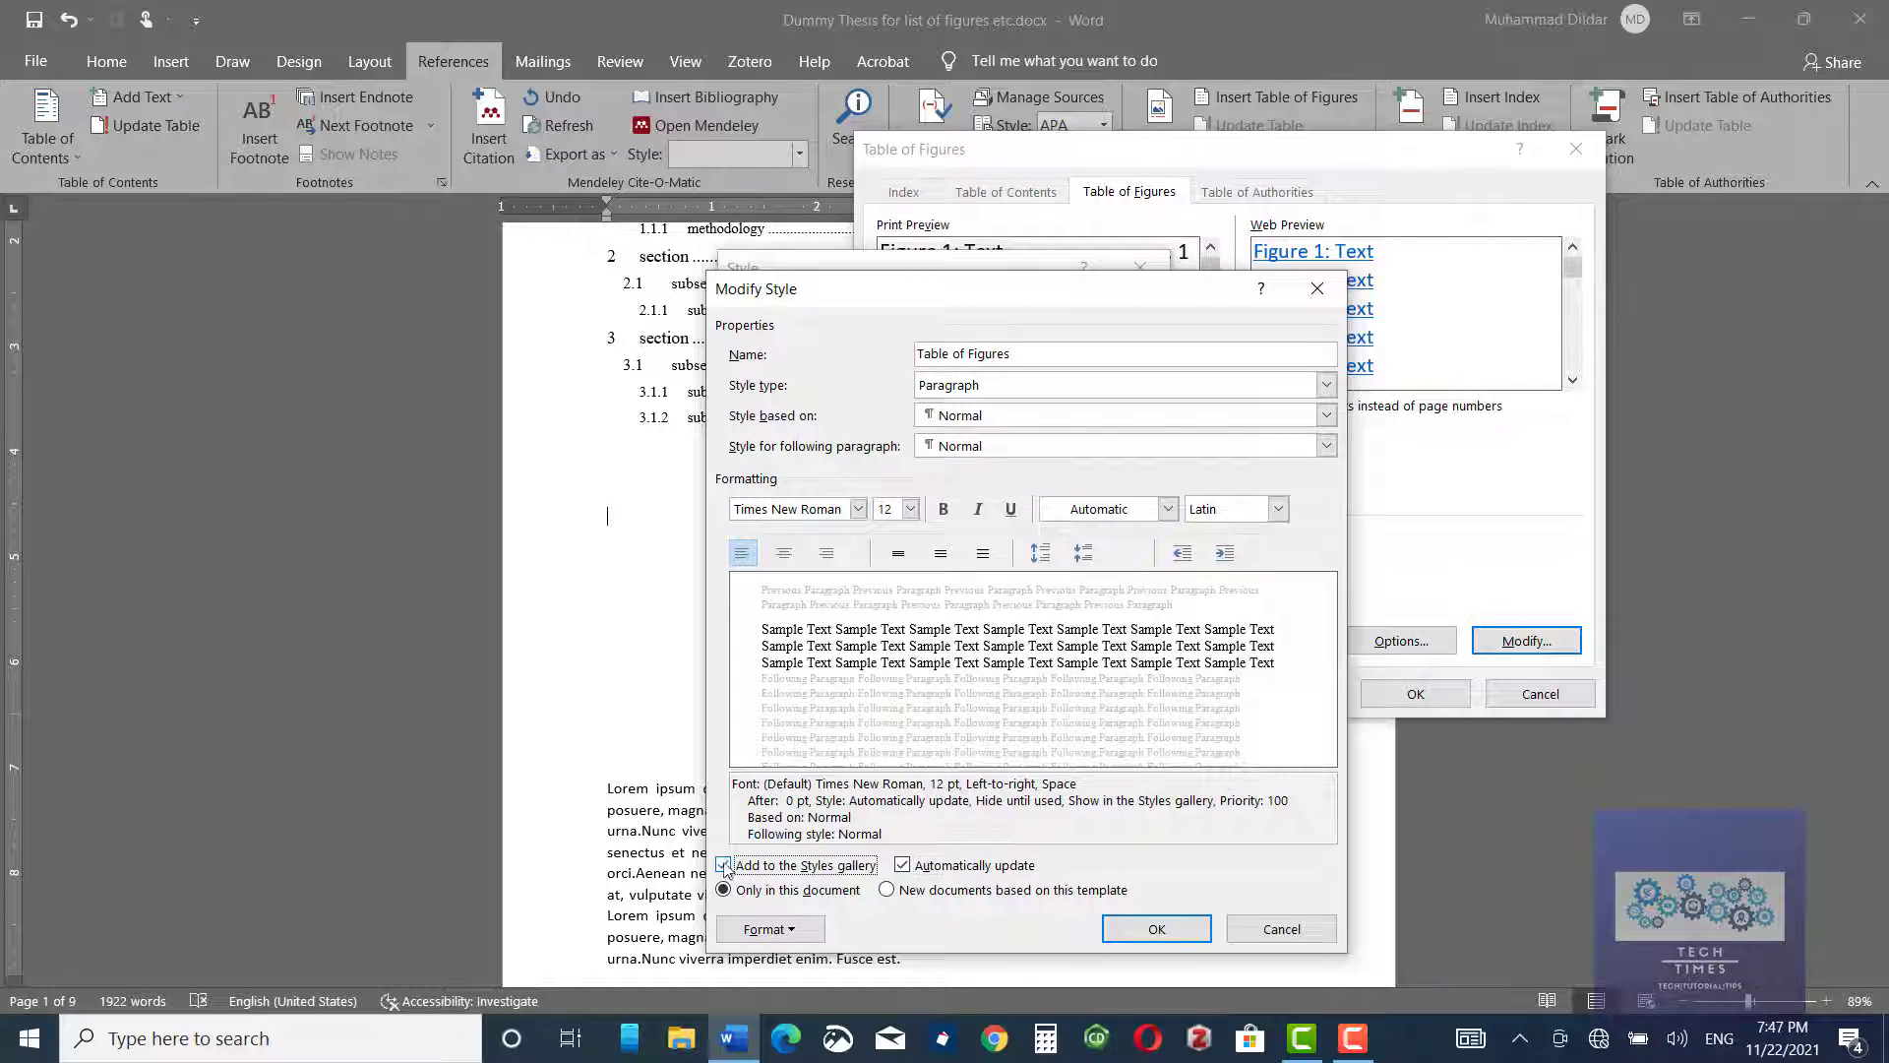
left_click(1153, 931)
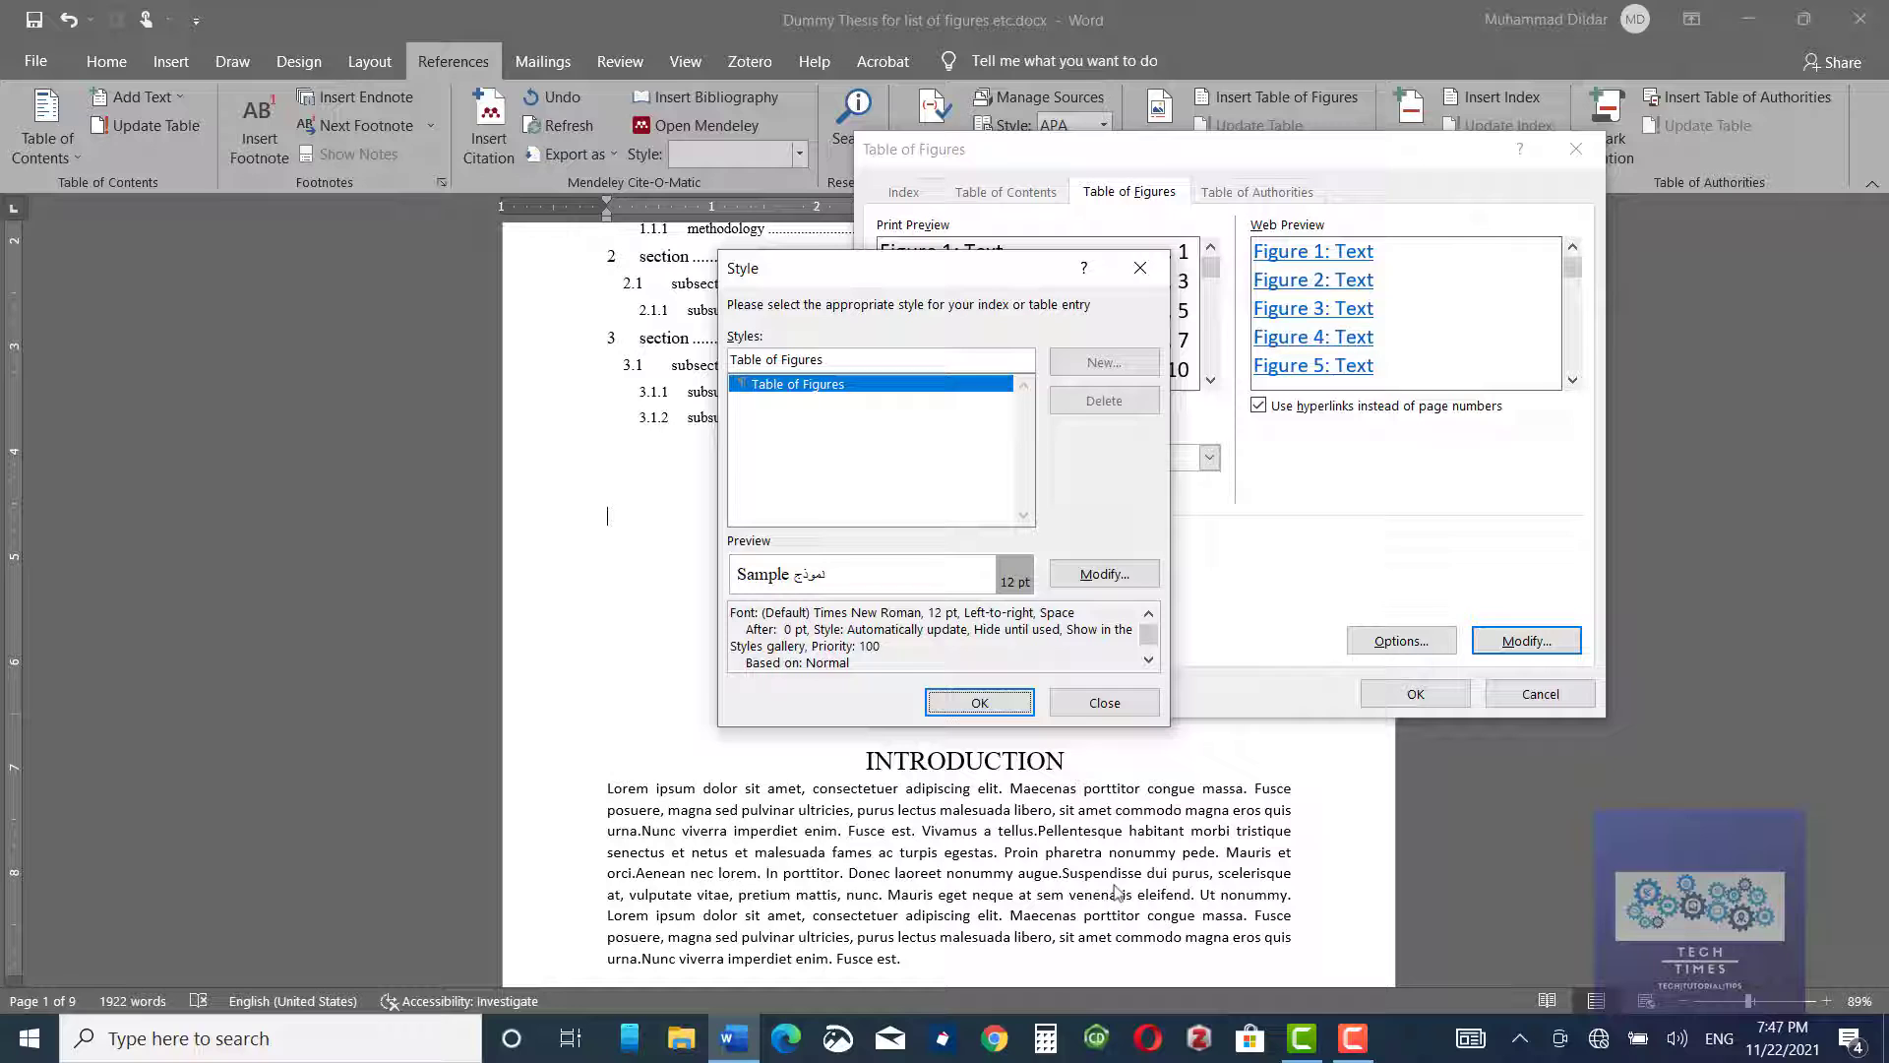
left_click(1002, 711)
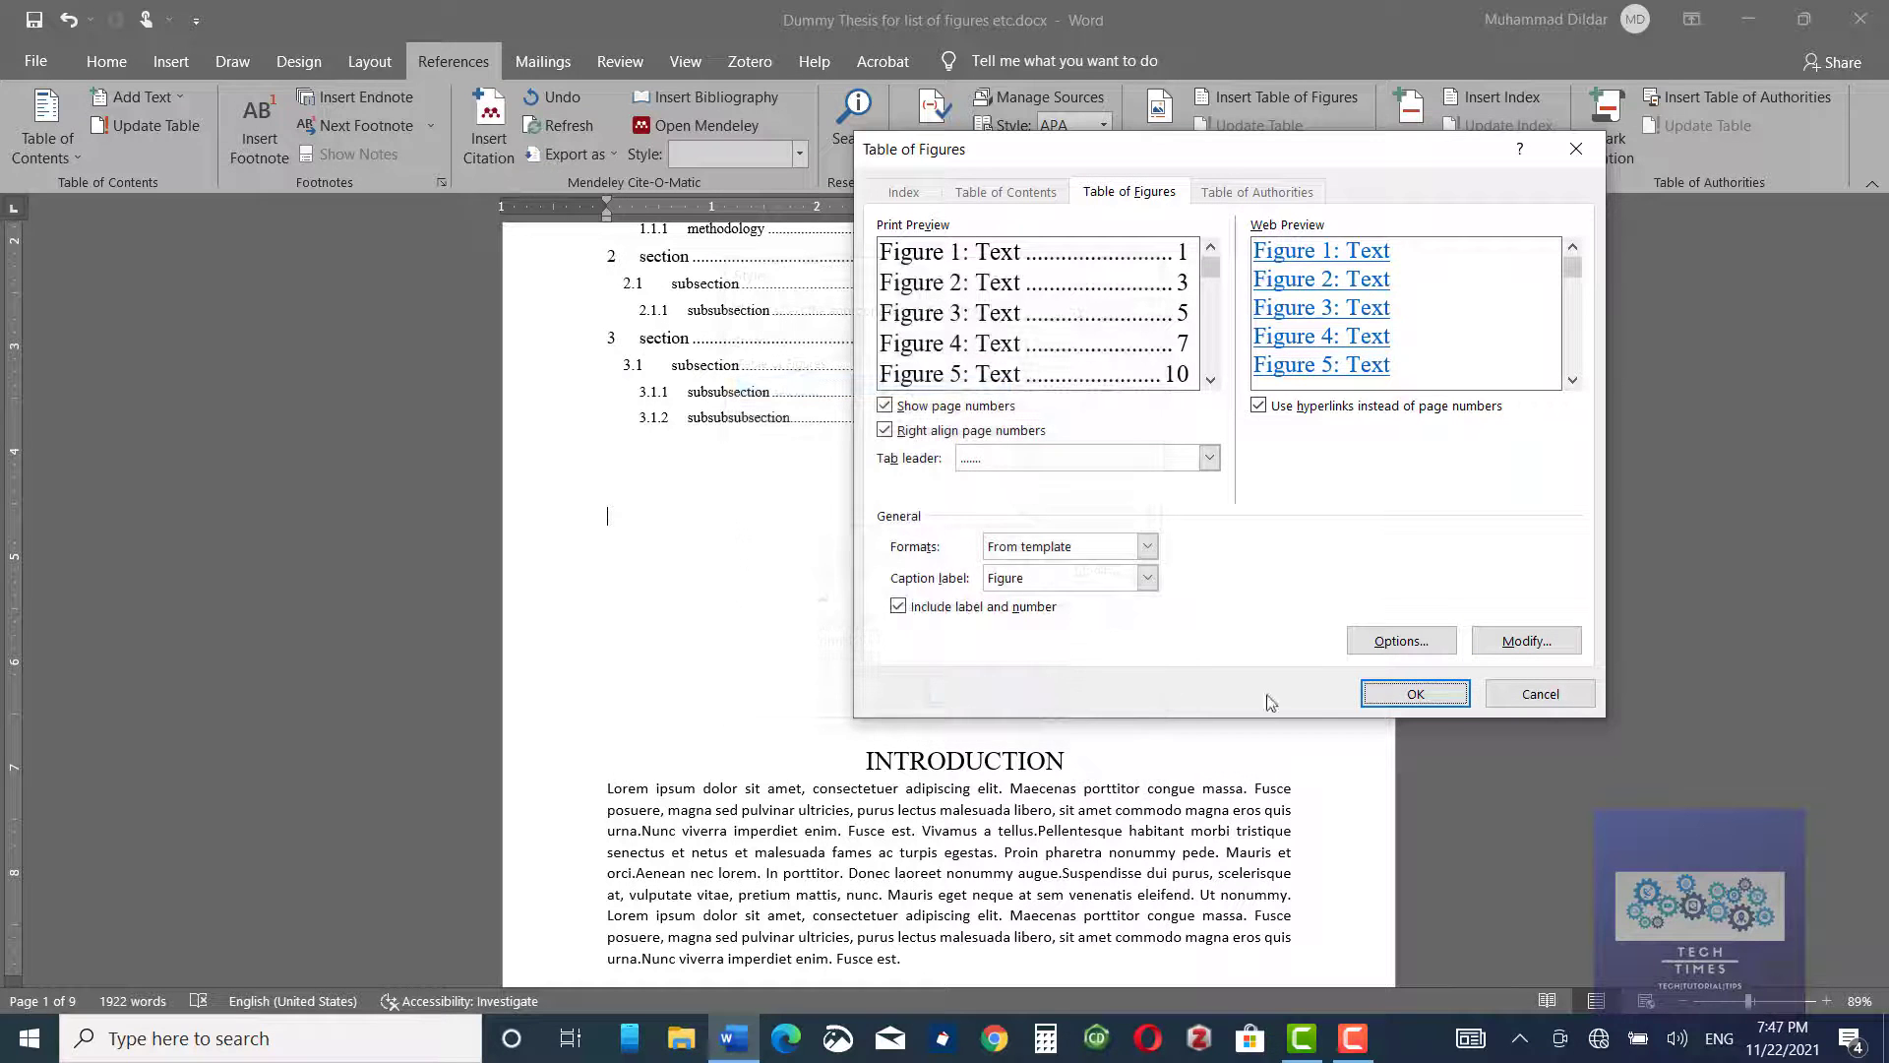
Insert the list of Figure 1 through Figure 8 and scroll down to the Figure 2 page.
left_click(1415, 694)
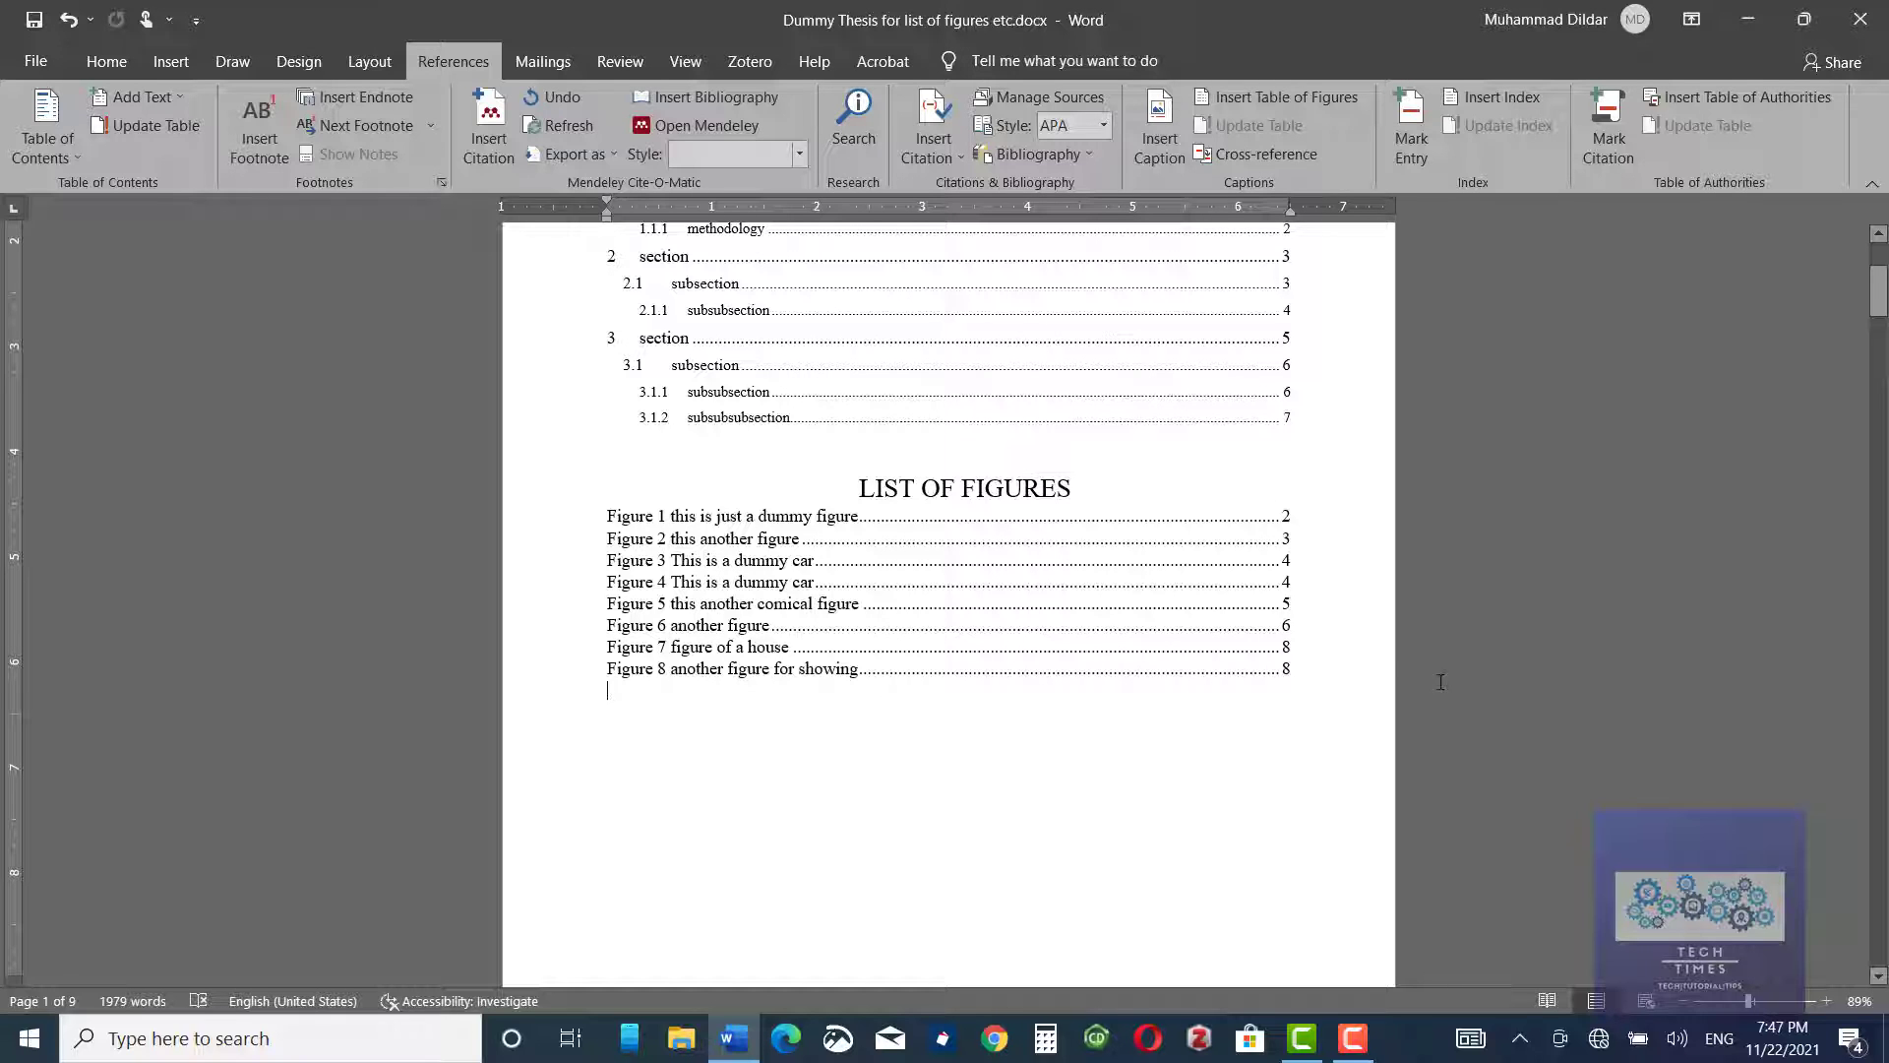
left_click_drag(1879, 300, 1881, 479)
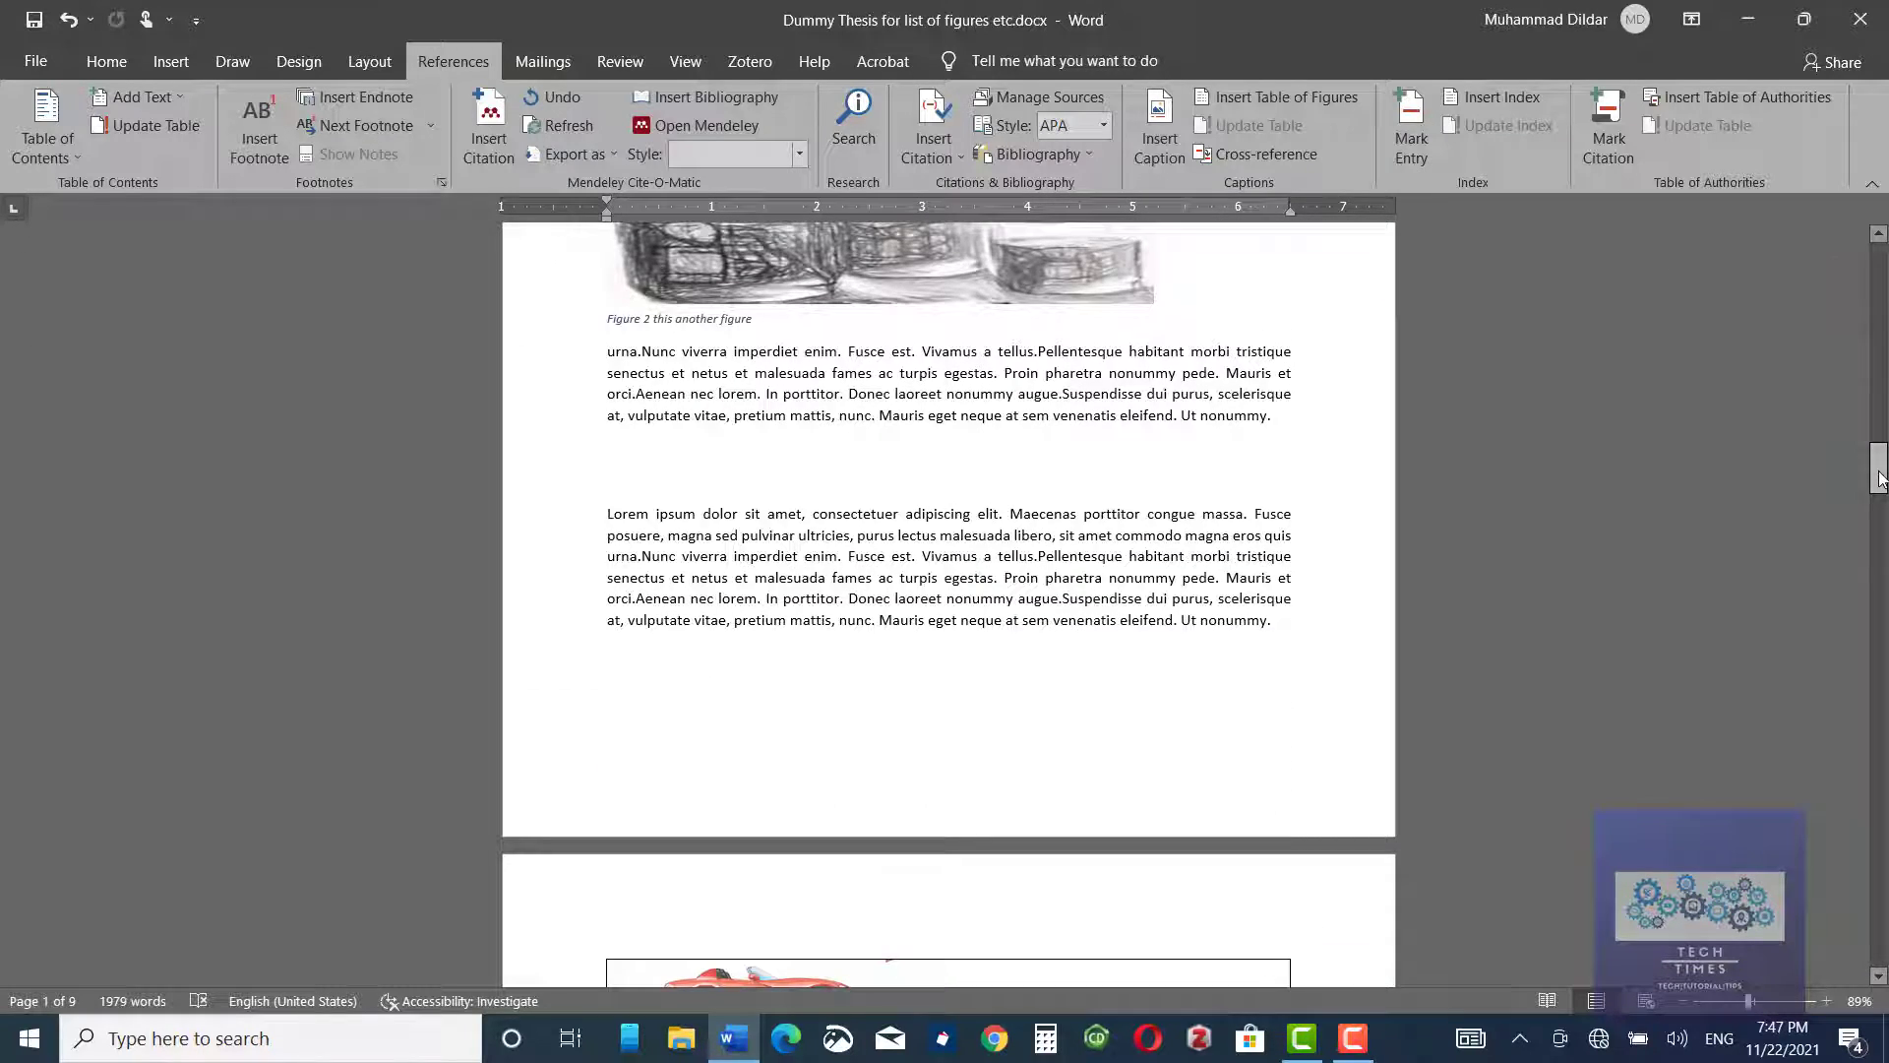
Insert a 1x1 table on the empty line below the Figure 2 paragraph.
left_click(676, 467)
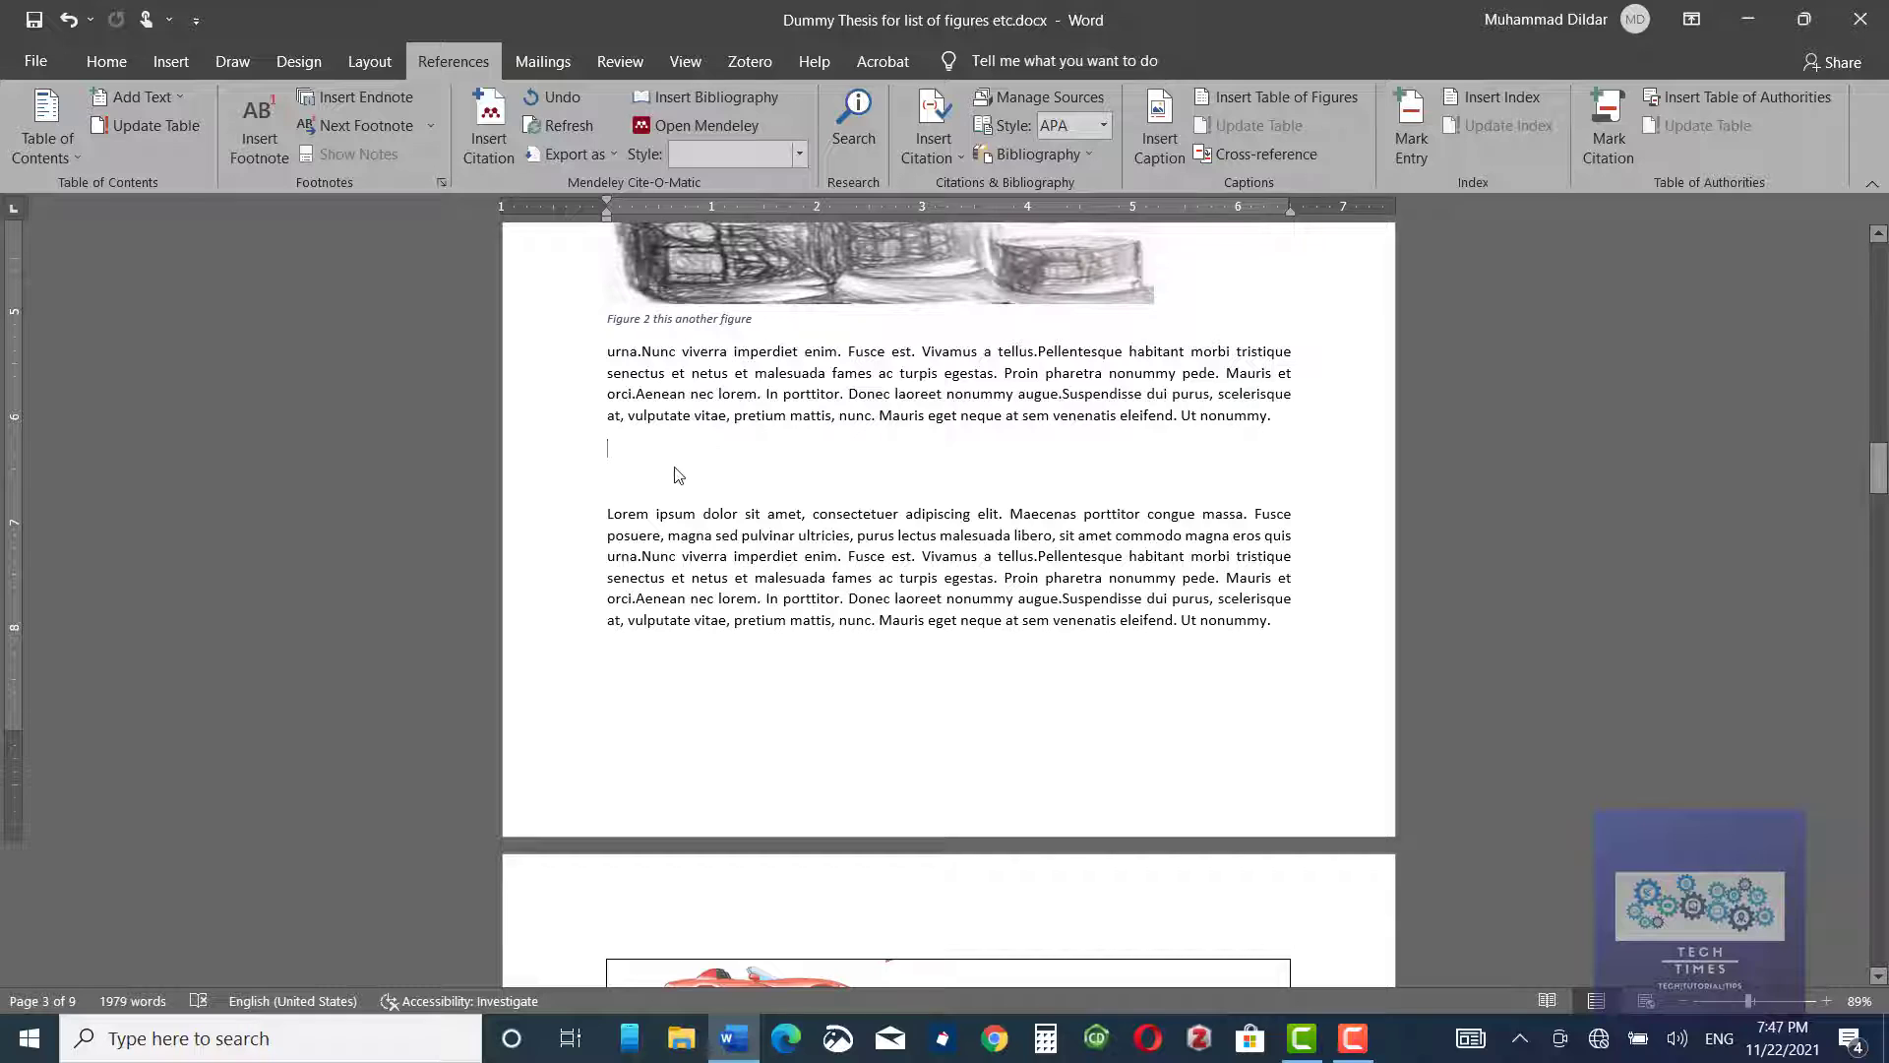
left_click(179, 62)
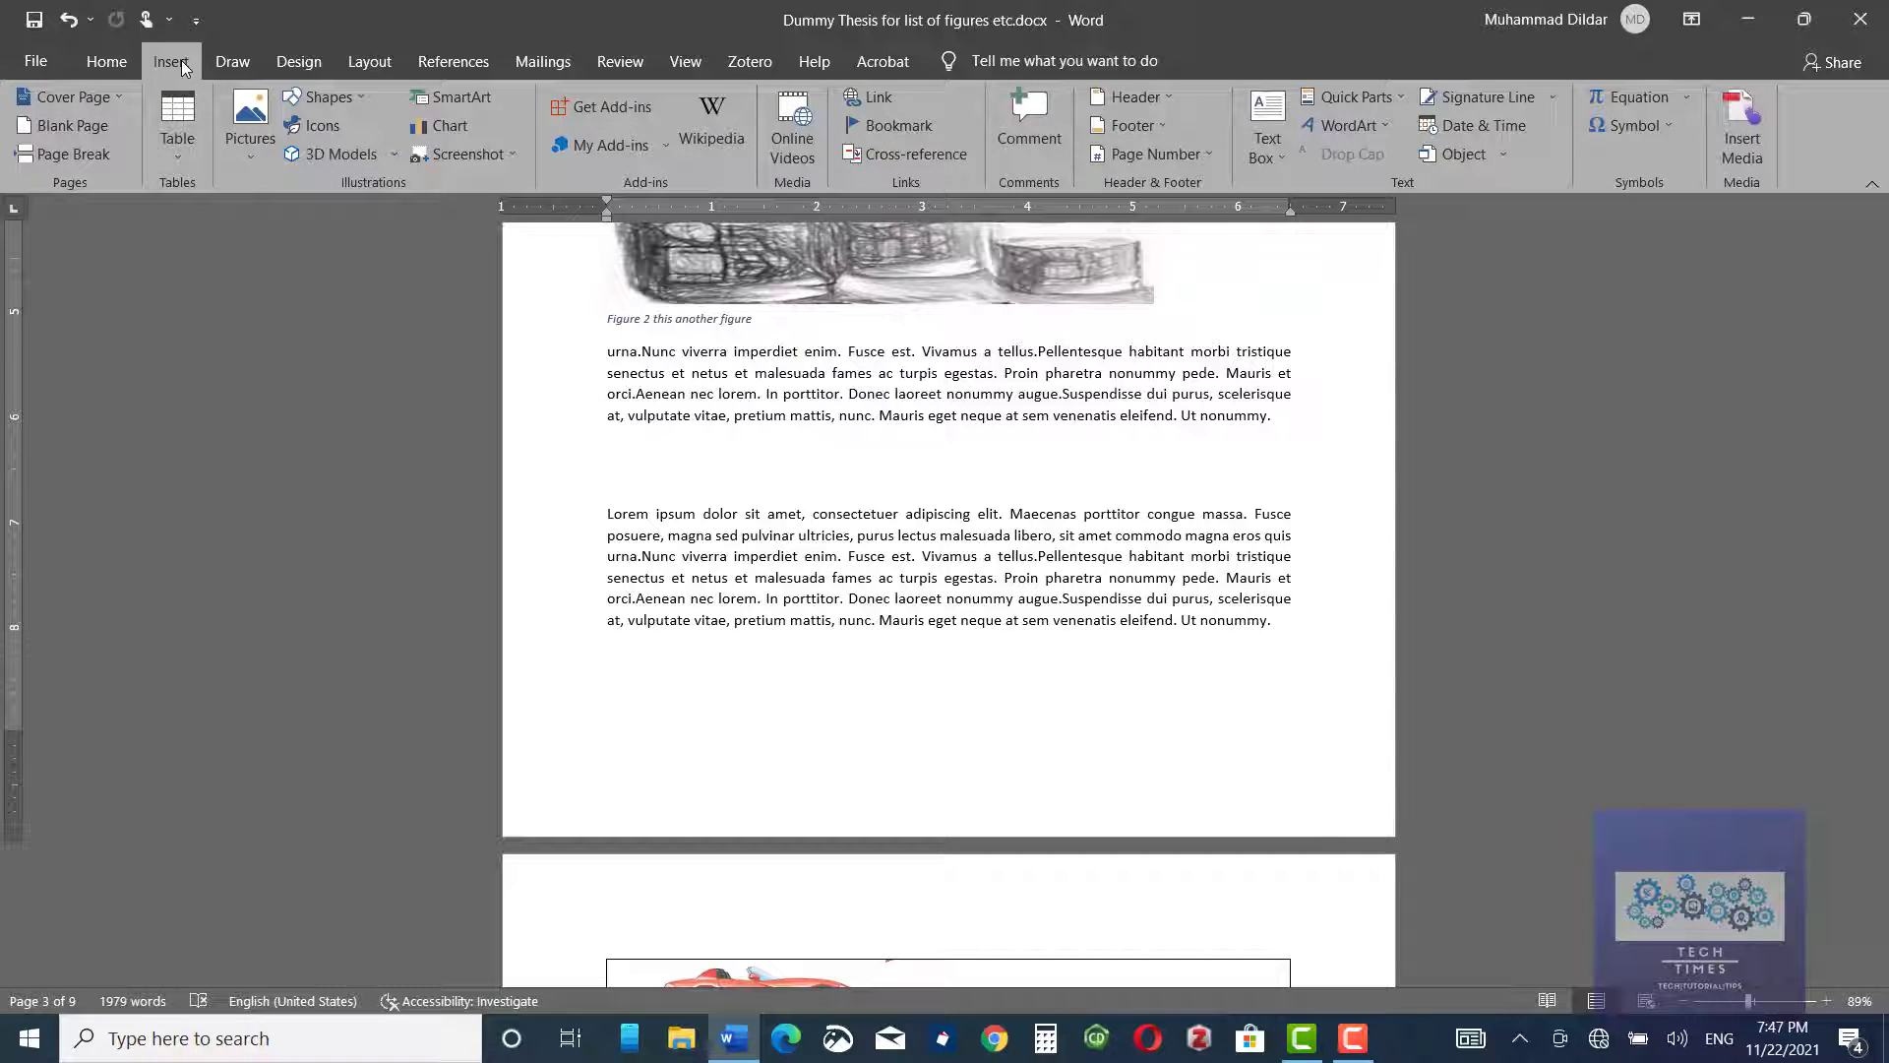
left_click(176, 153)
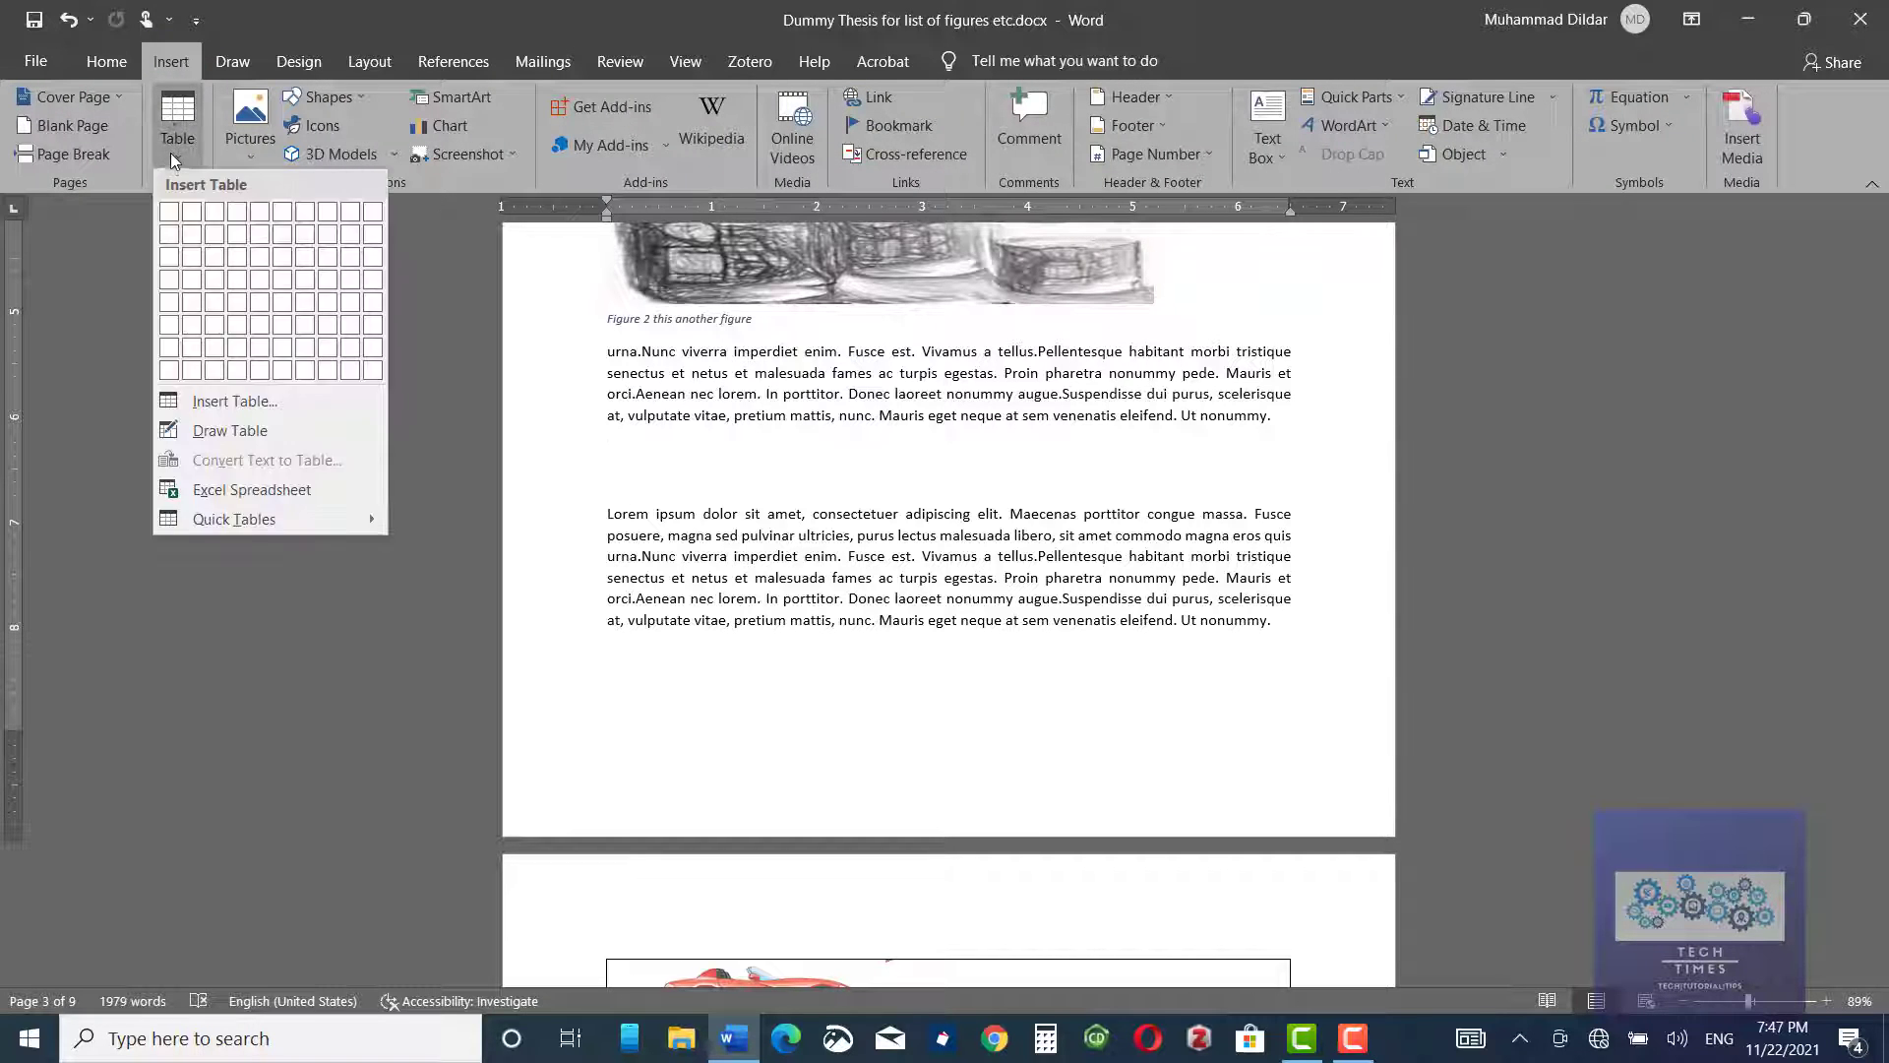
left_click(166, 211)
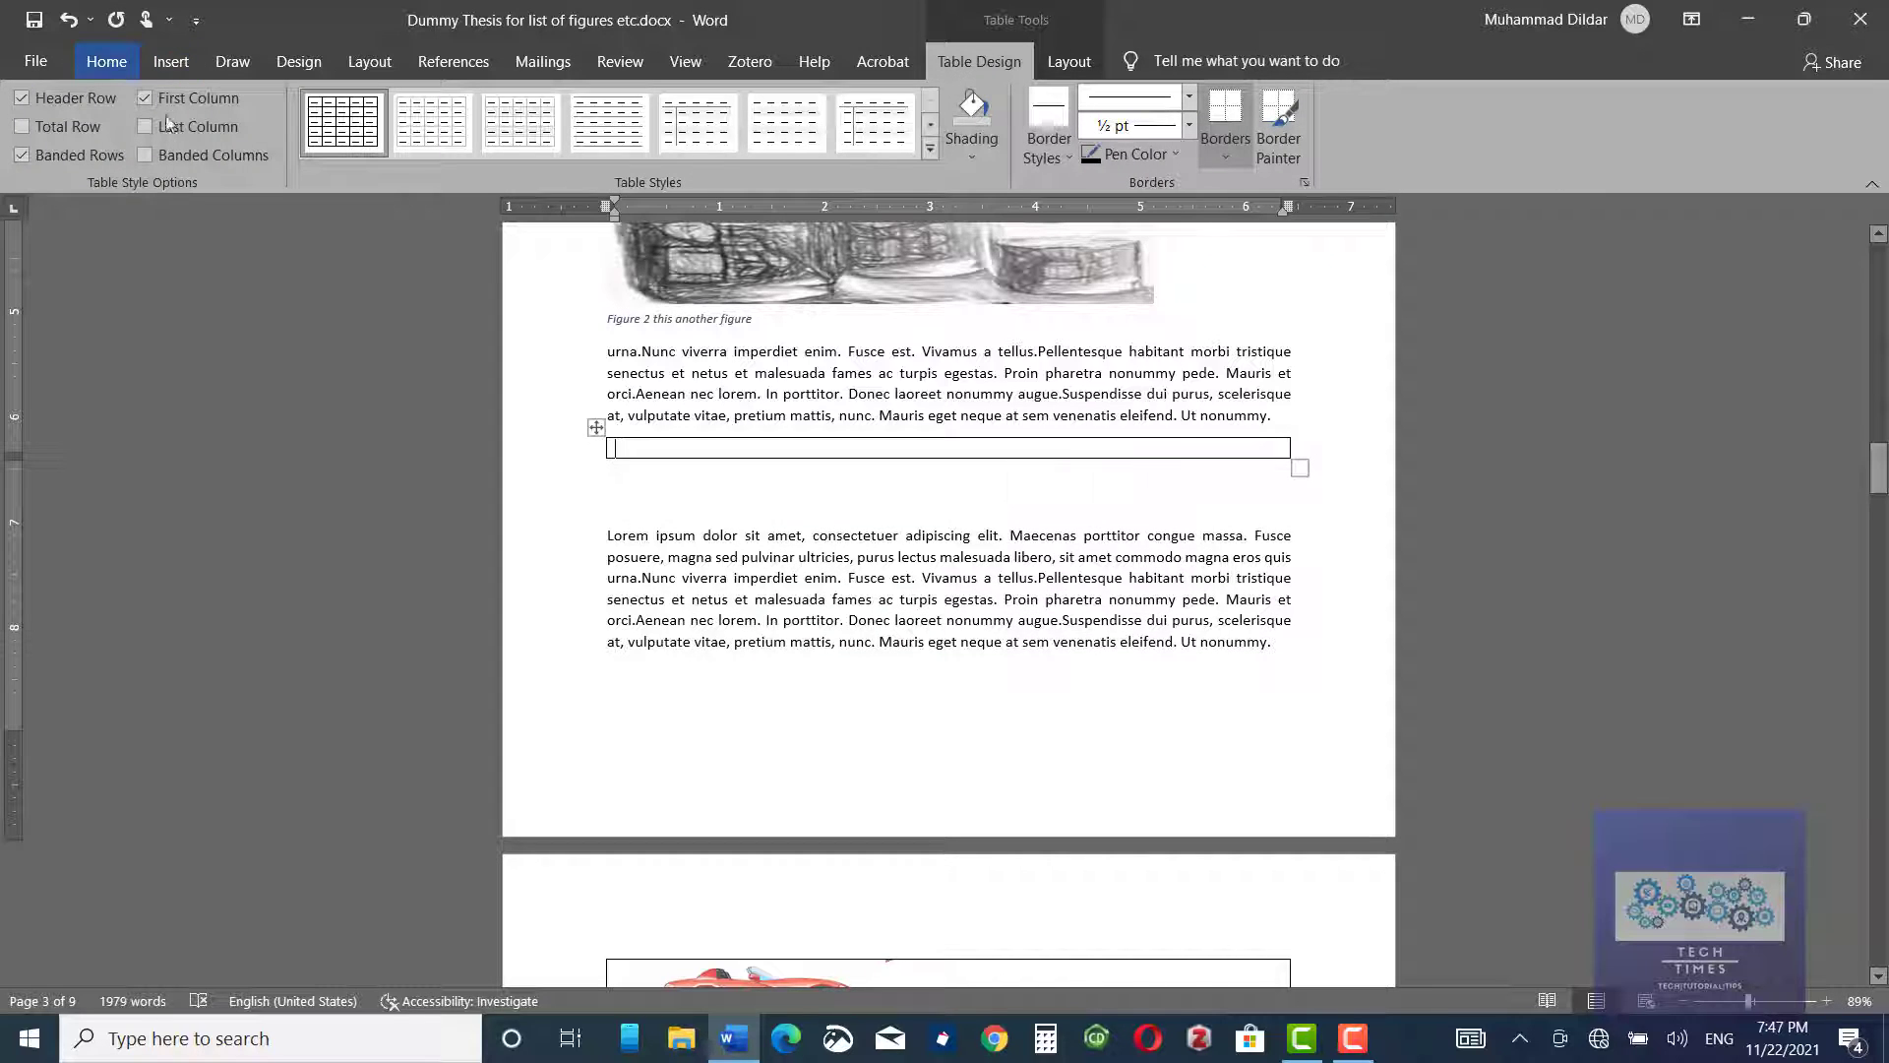
Choose thermochemistry.PNG from this device as the picture to insert.
left_click(170, 61)
left_click(250, 115)
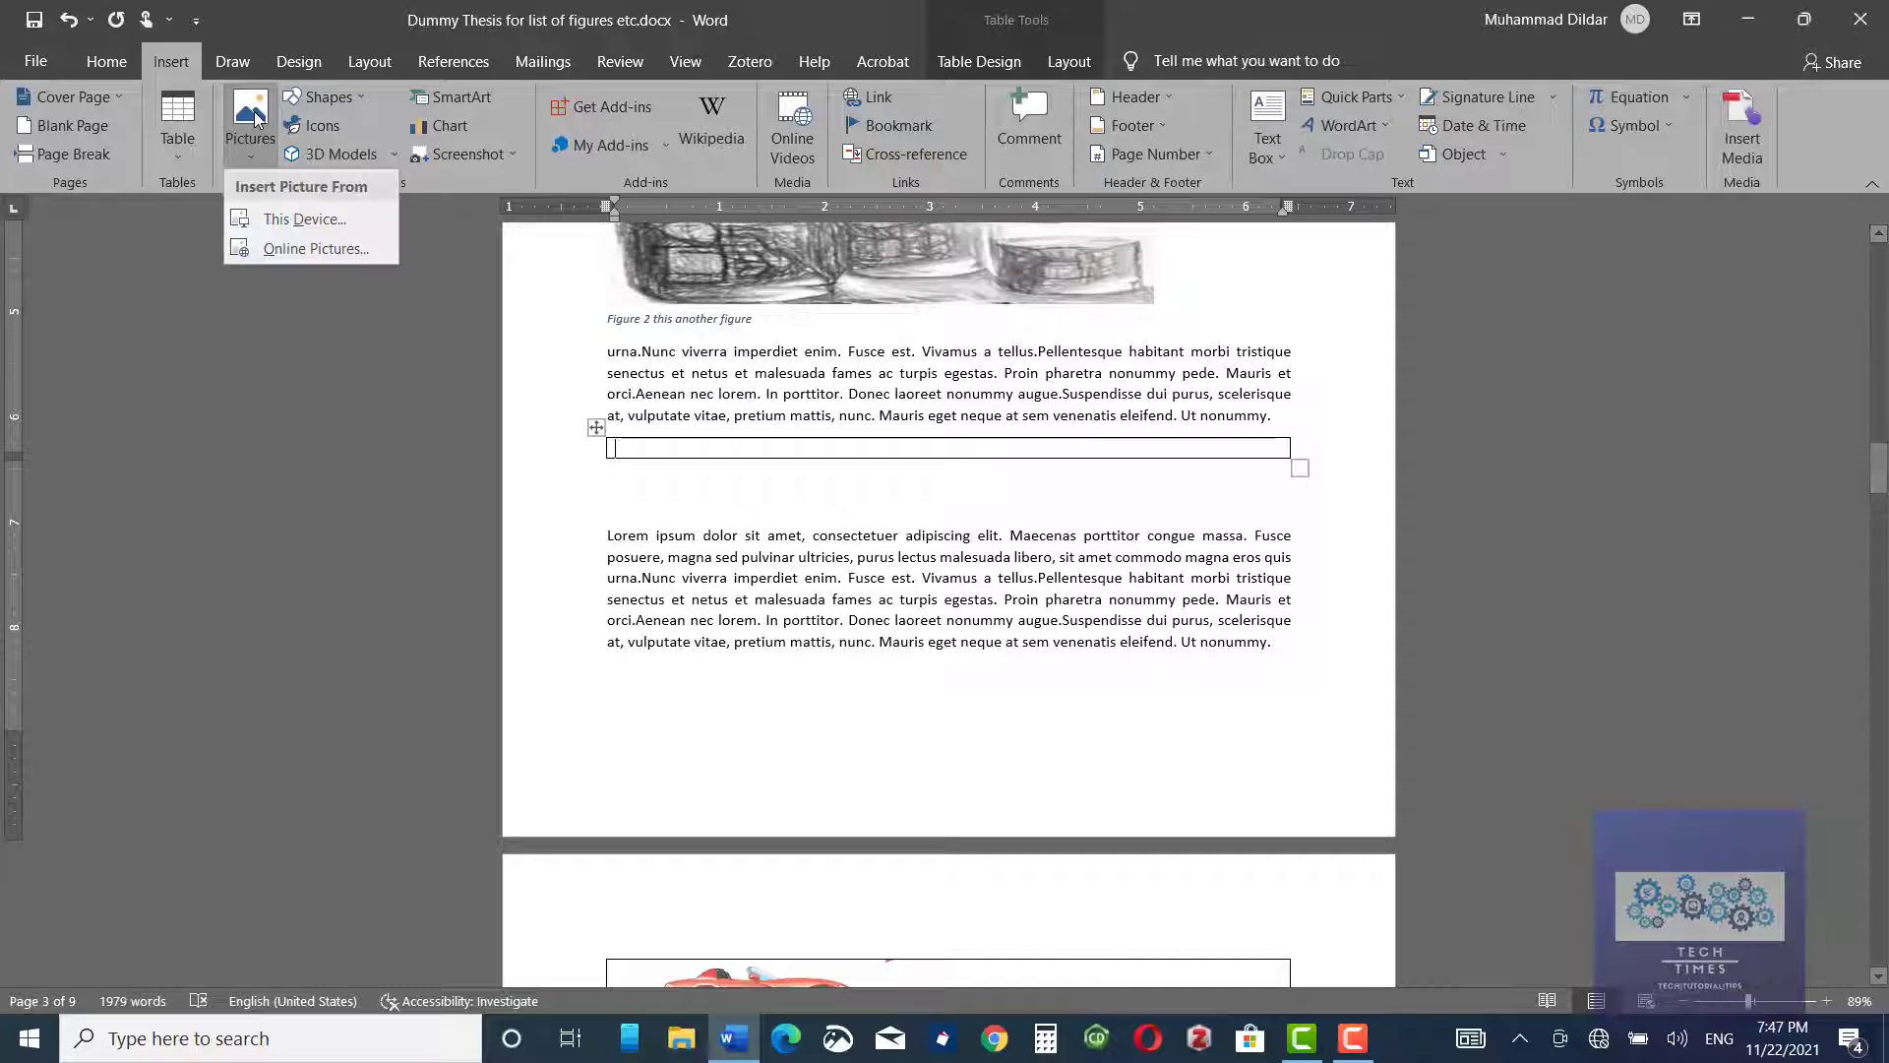
left_click(300, 217)
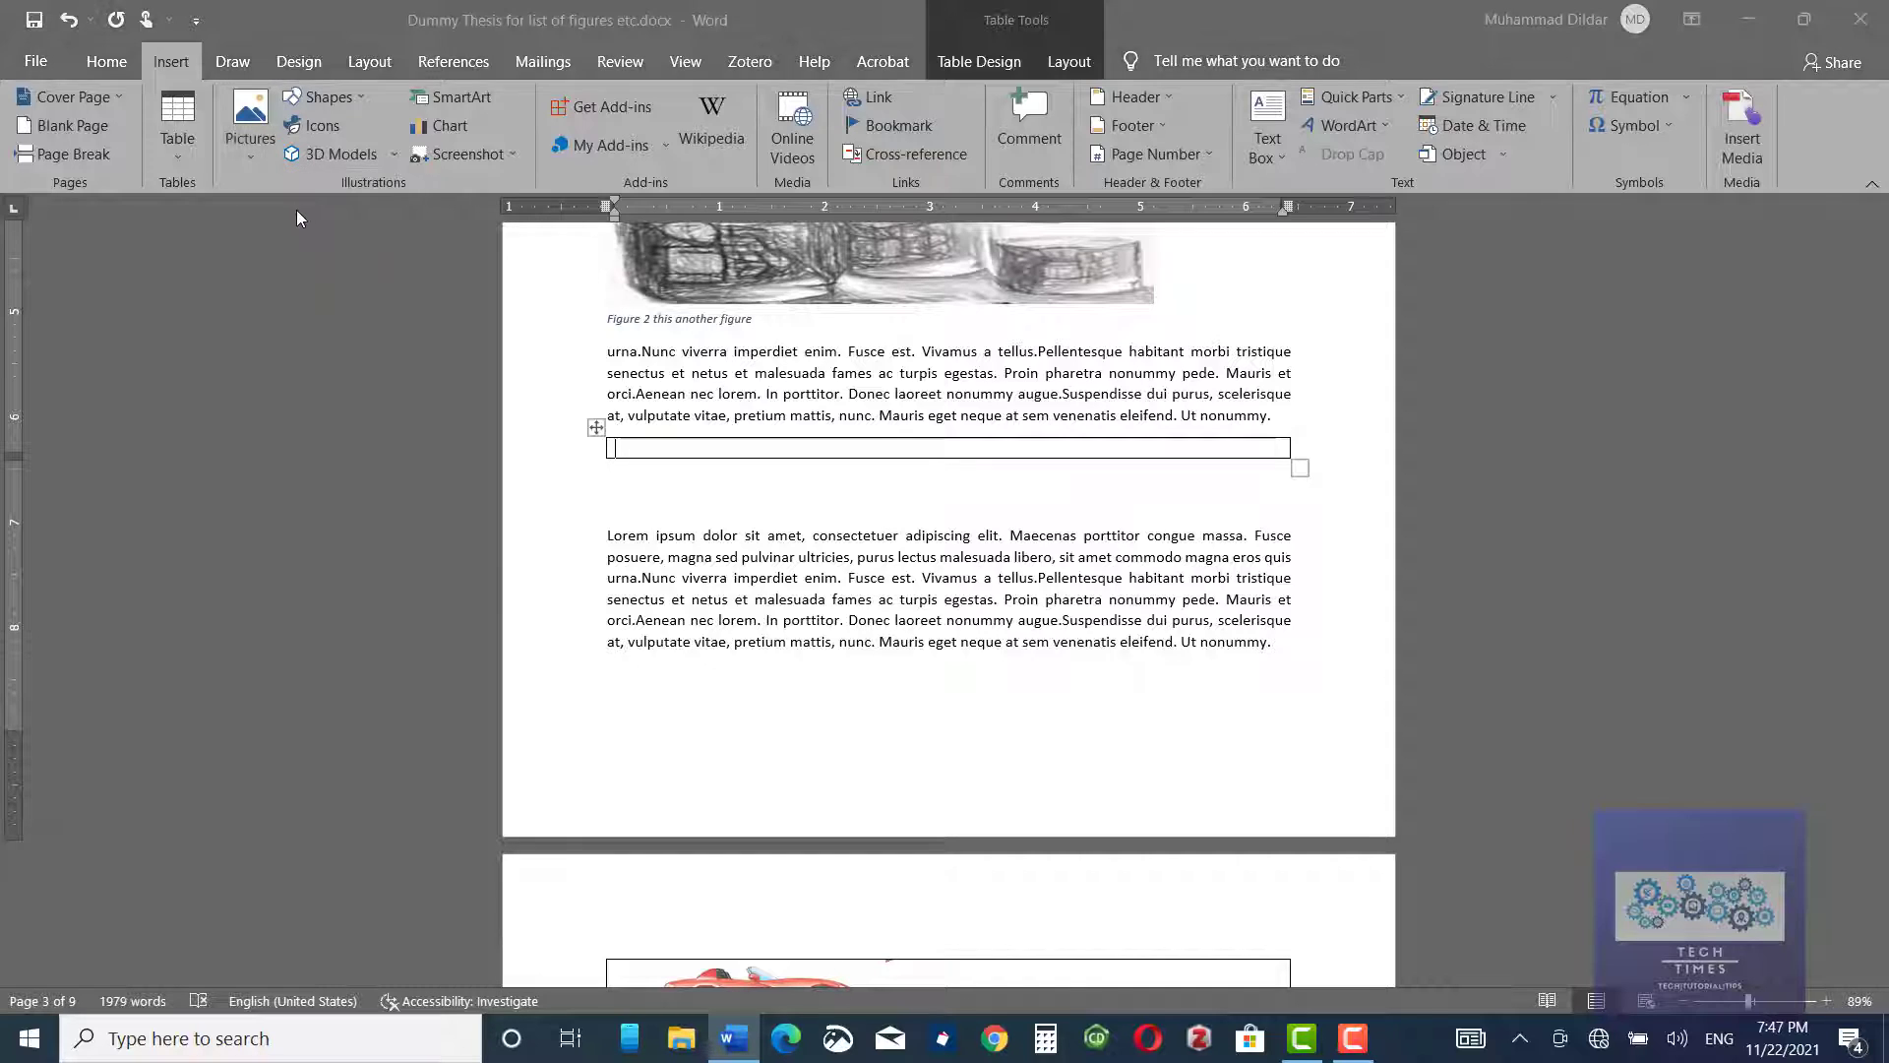
left_click(430, 212)
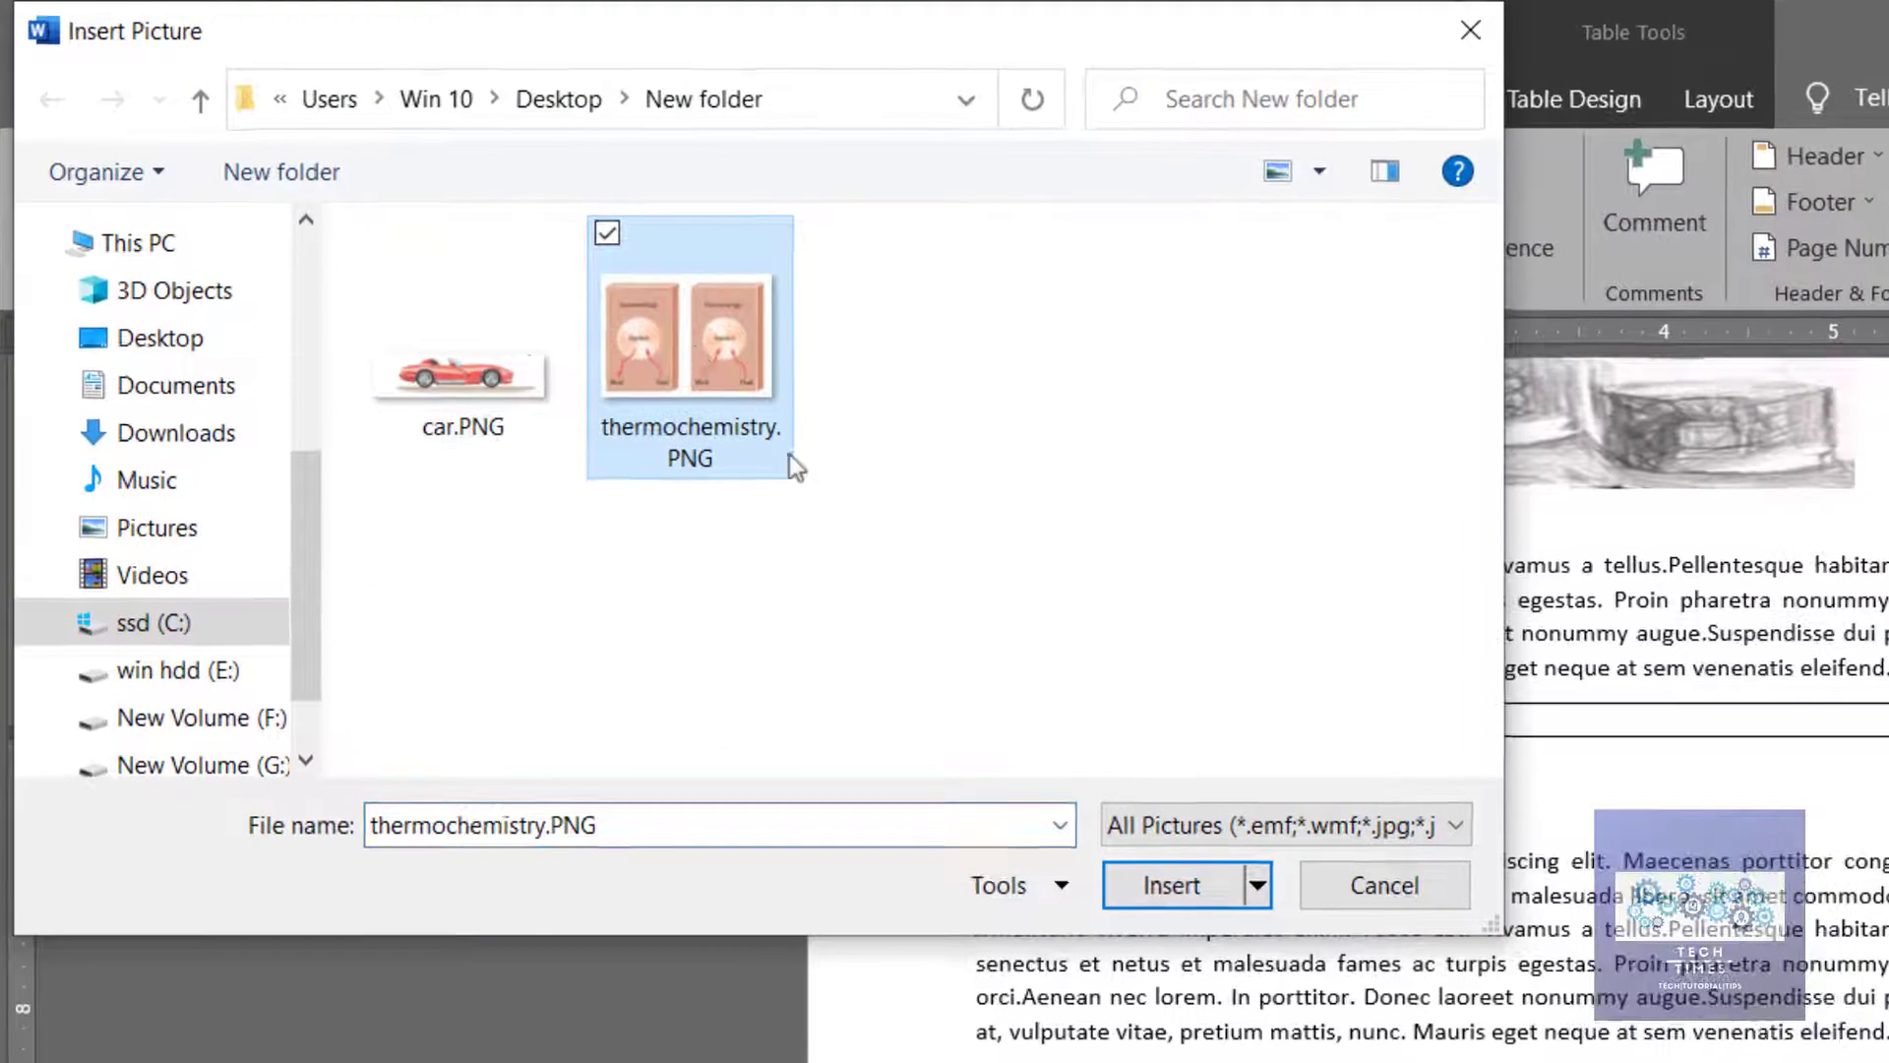
Place thermochemistry.PNG in the table cell and caption it 'Figure 3 this is another figure from chemistry book'.
left_click(1083, 814)
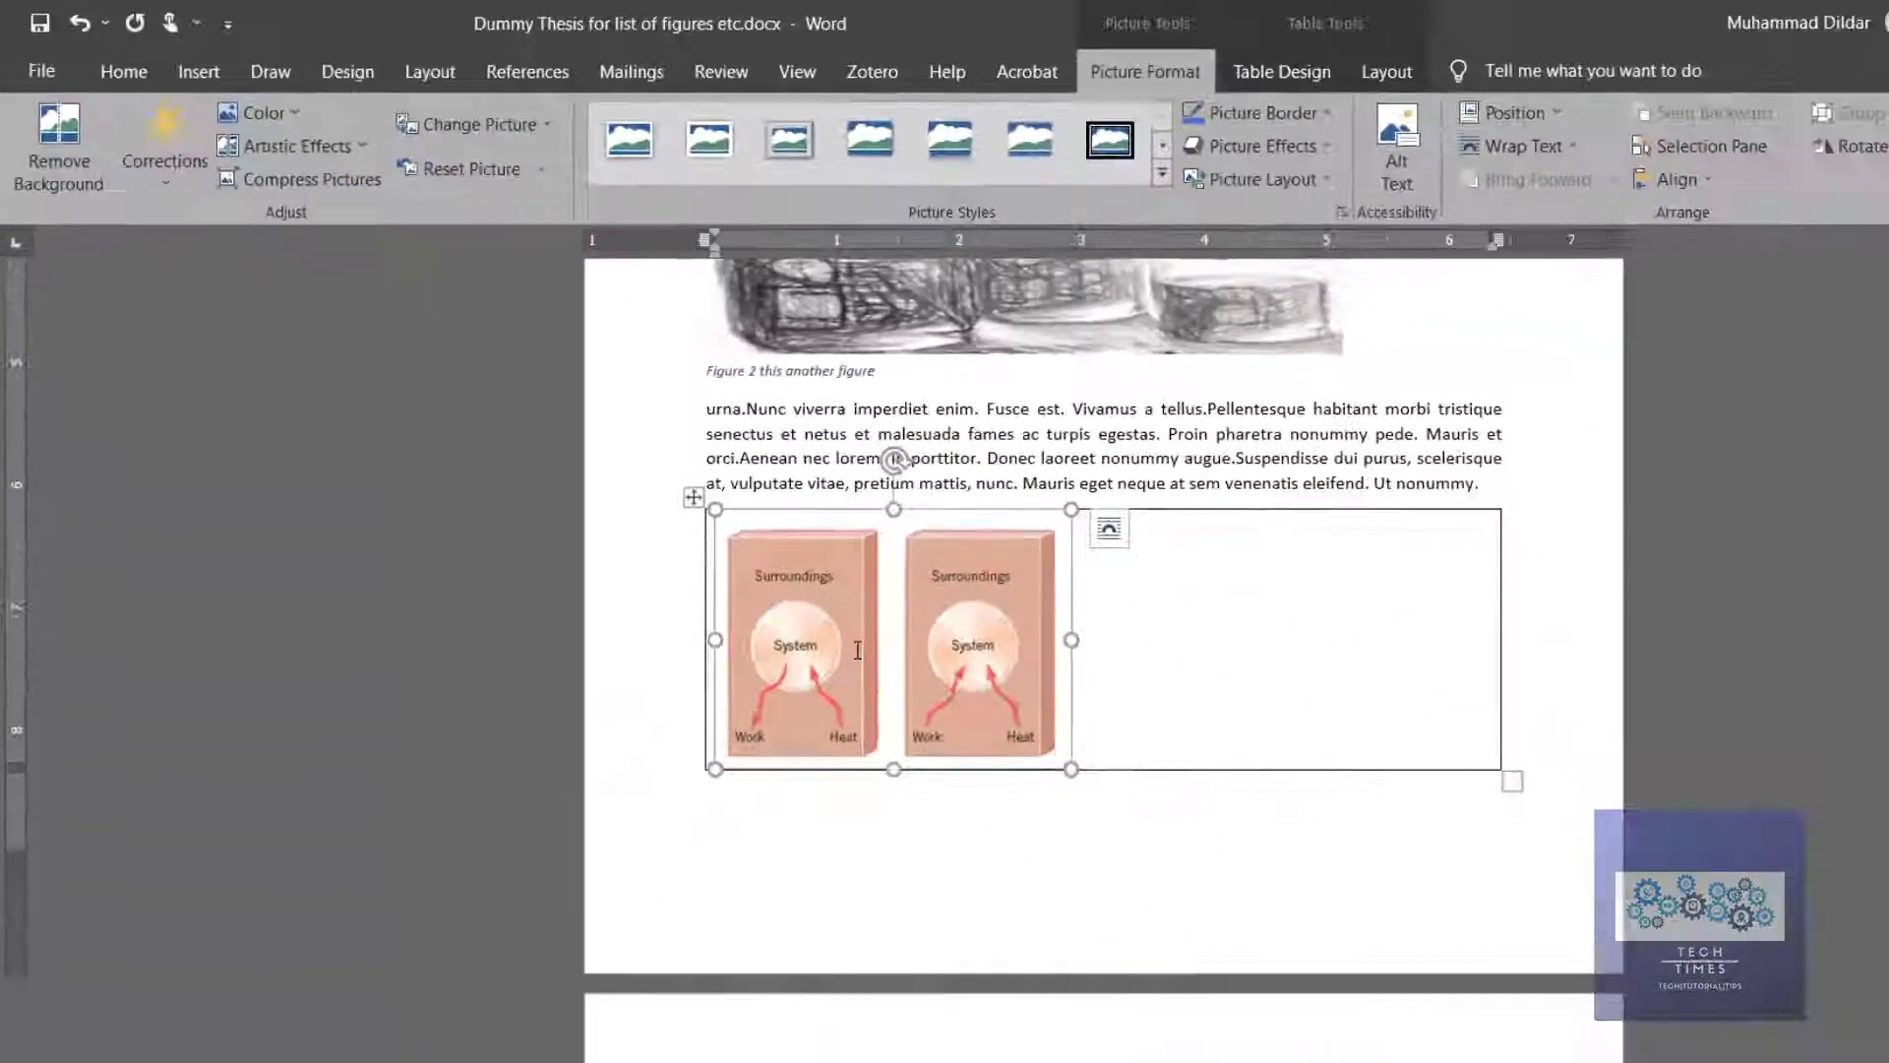
right_click(734, 558)
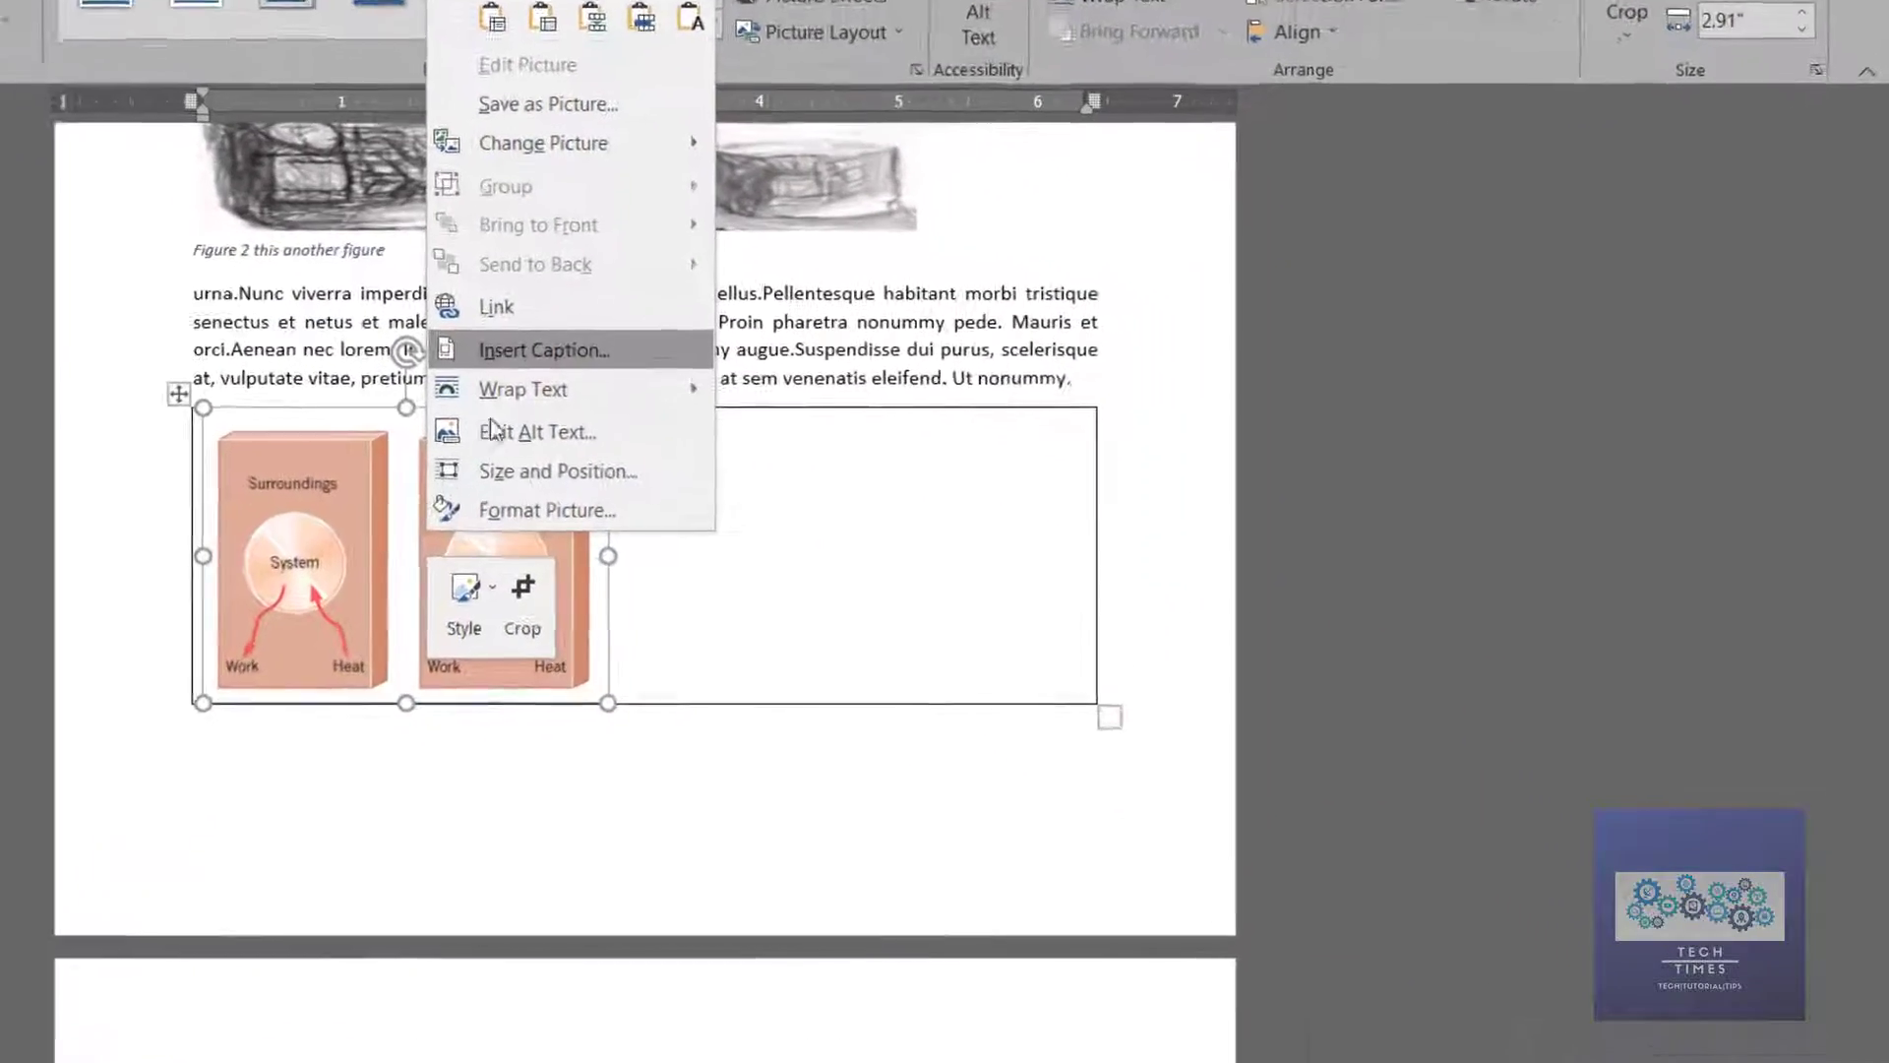
left_click(832, 390)
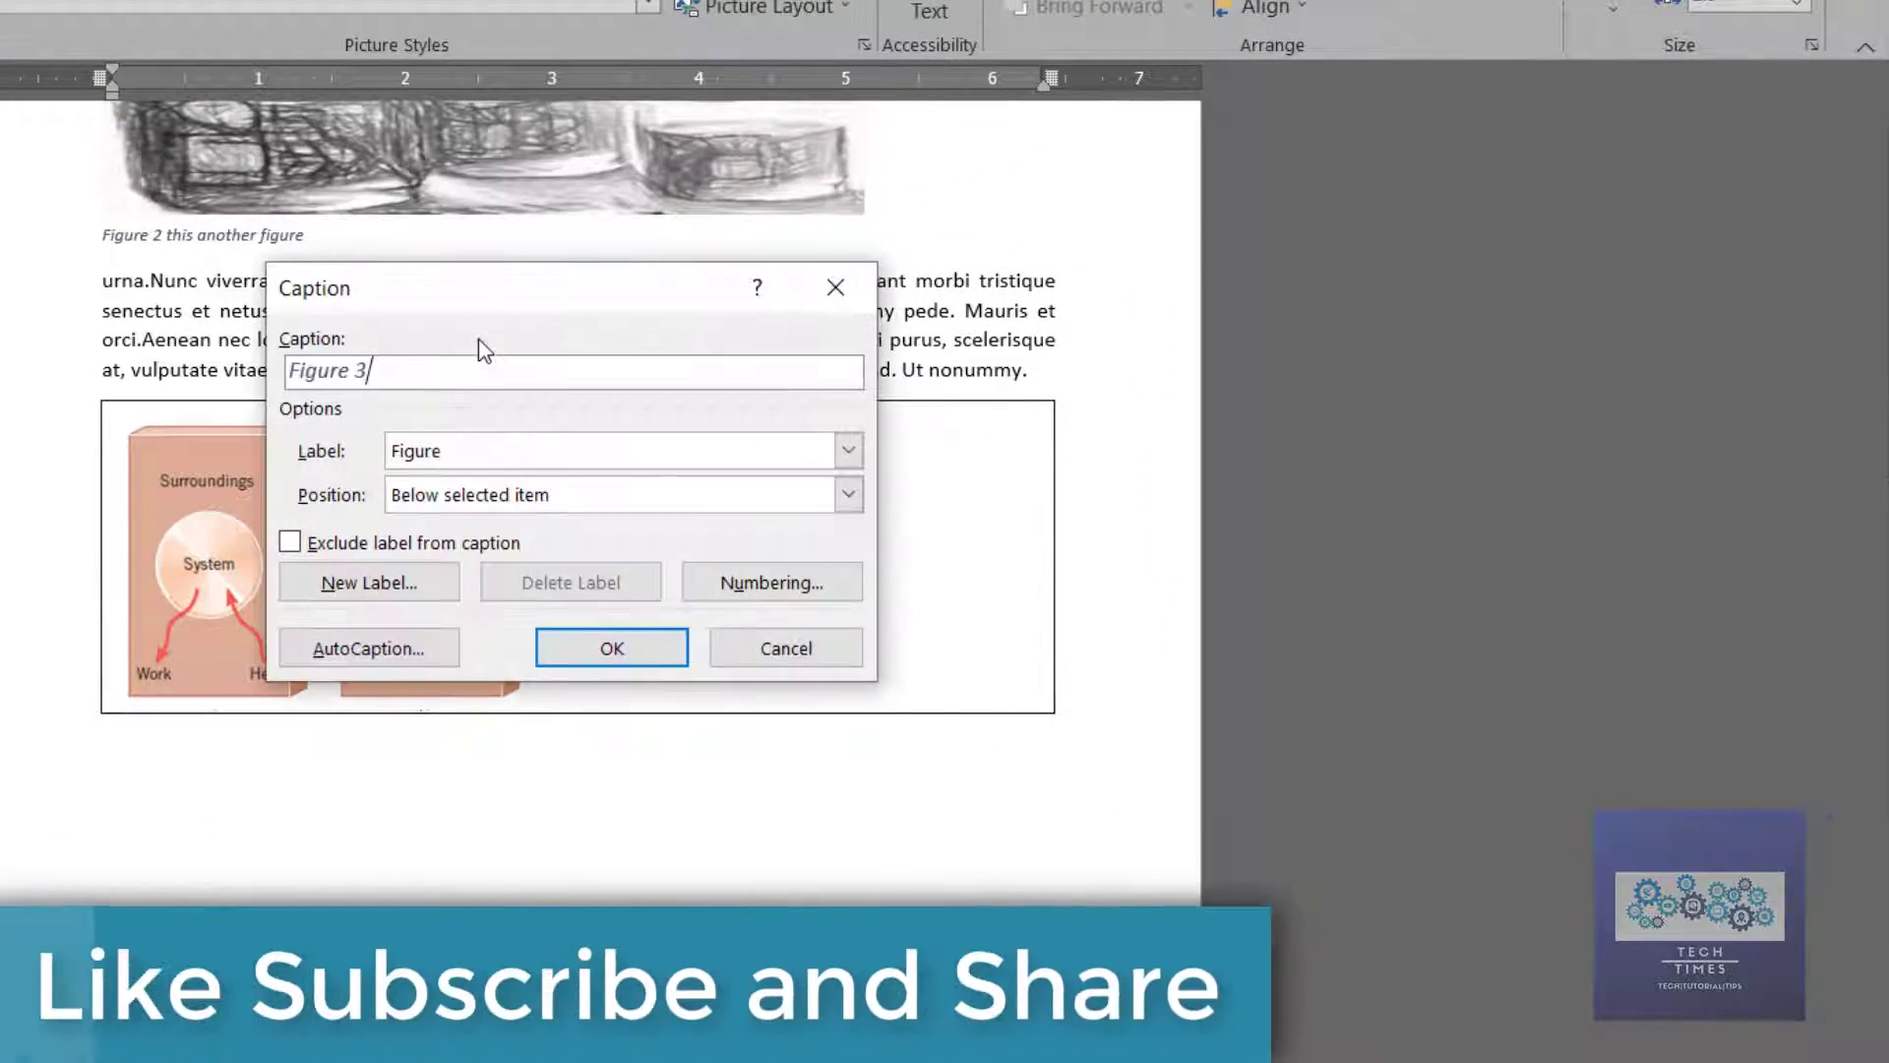
type("this is another figure from chemistry book")
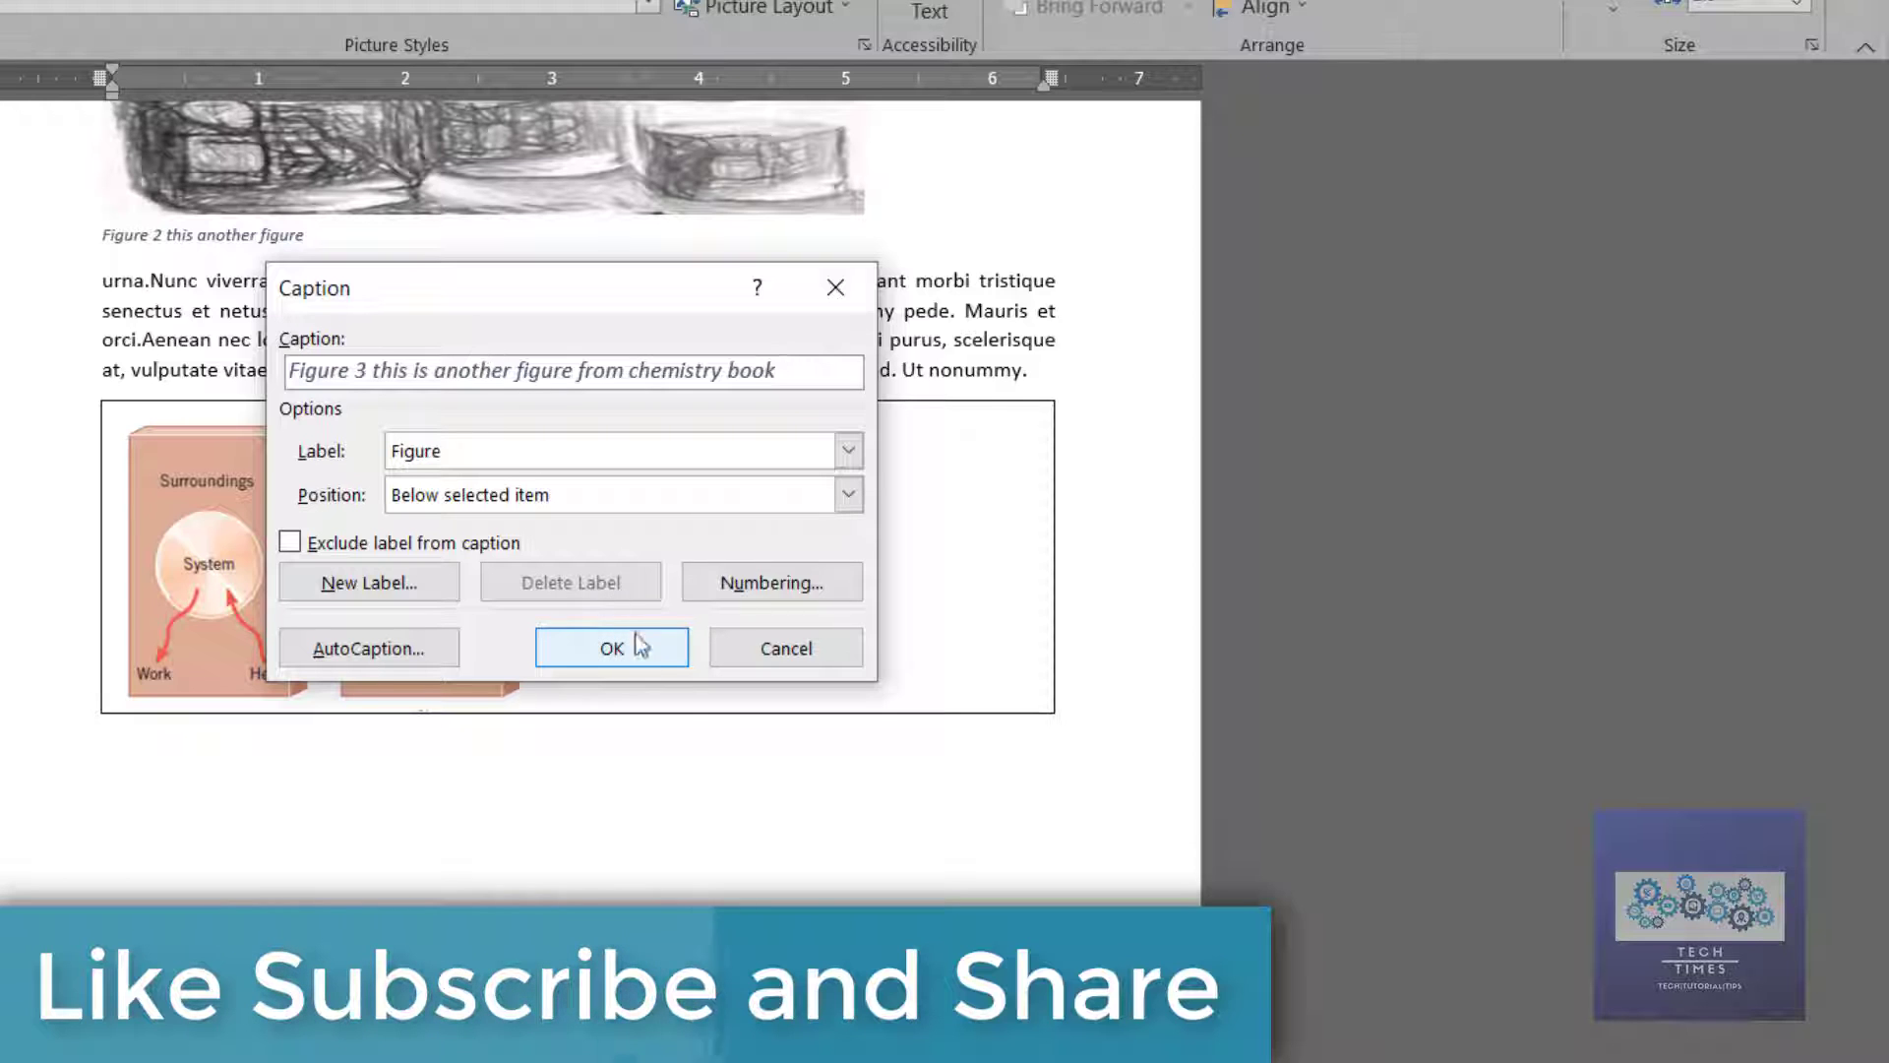
left_click(648, 650)
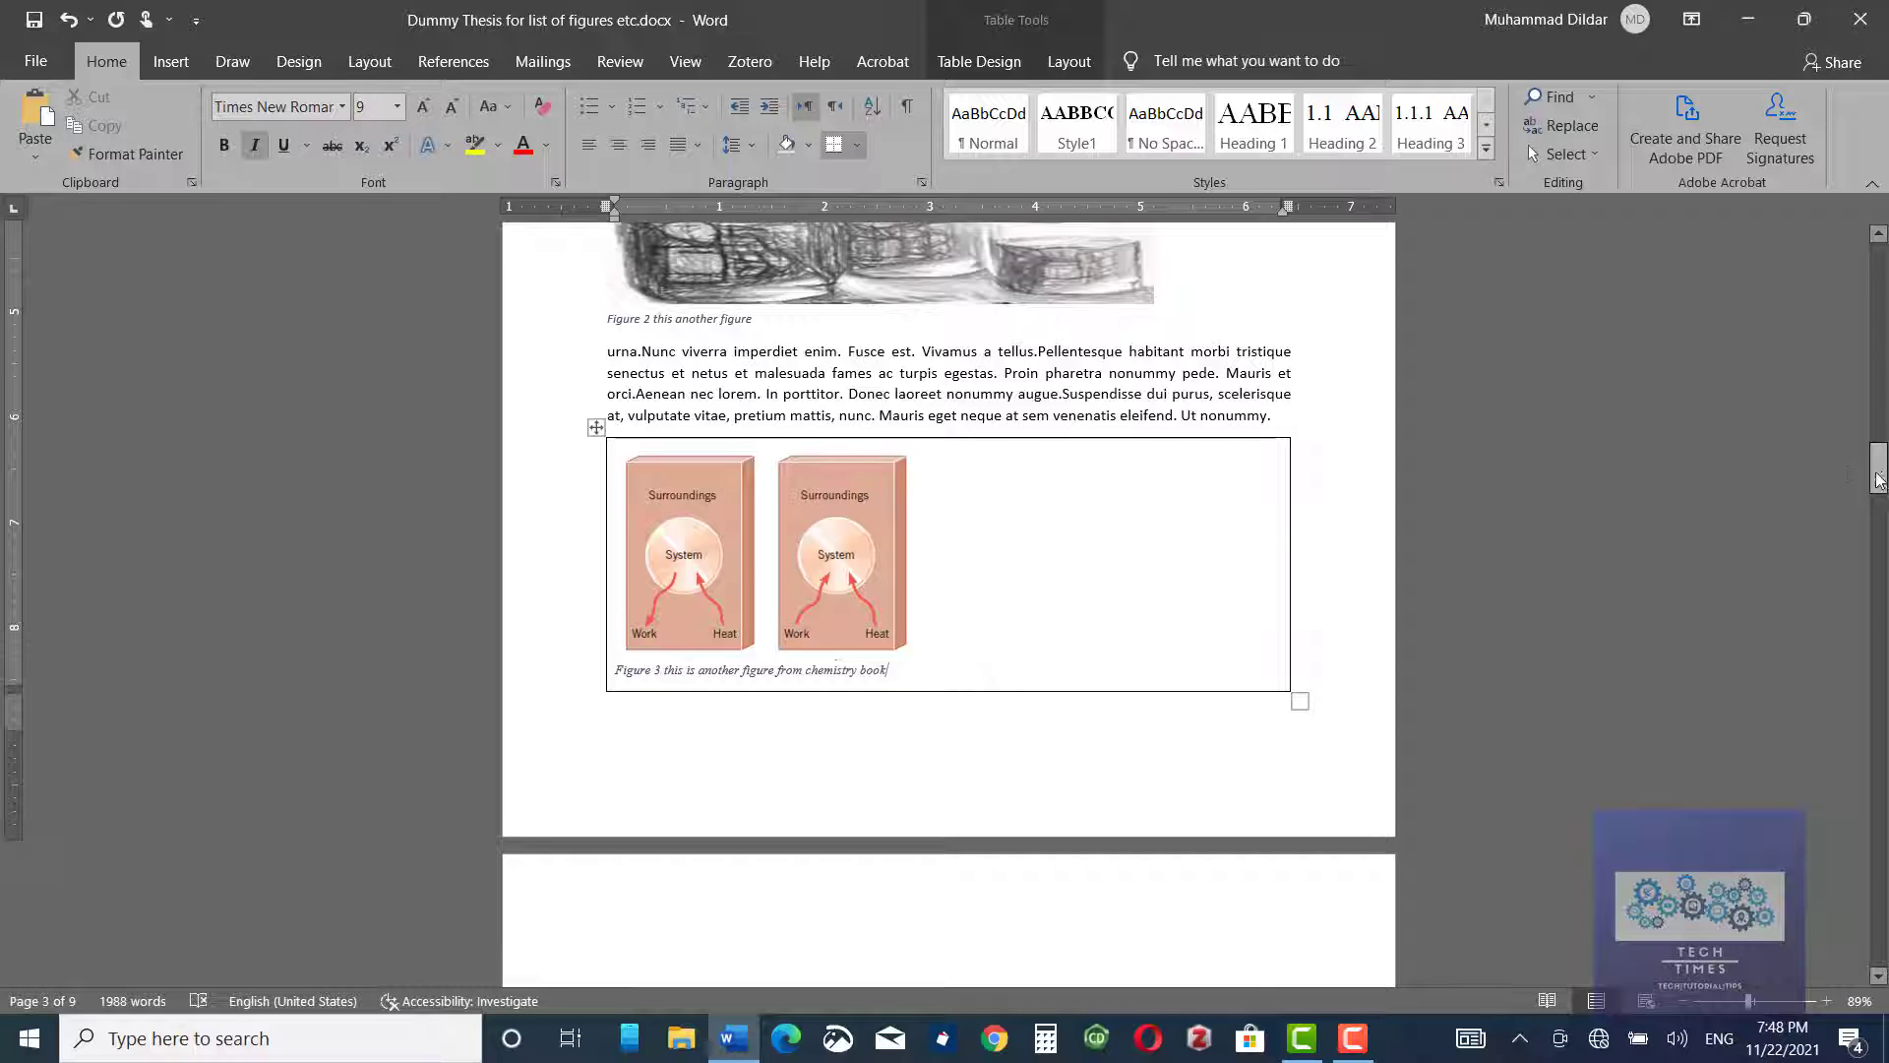
Update the entire List of Figures so it shows nine entries, including the new Figure 3.
left_click_drag(1878, 479, 1877, 296)
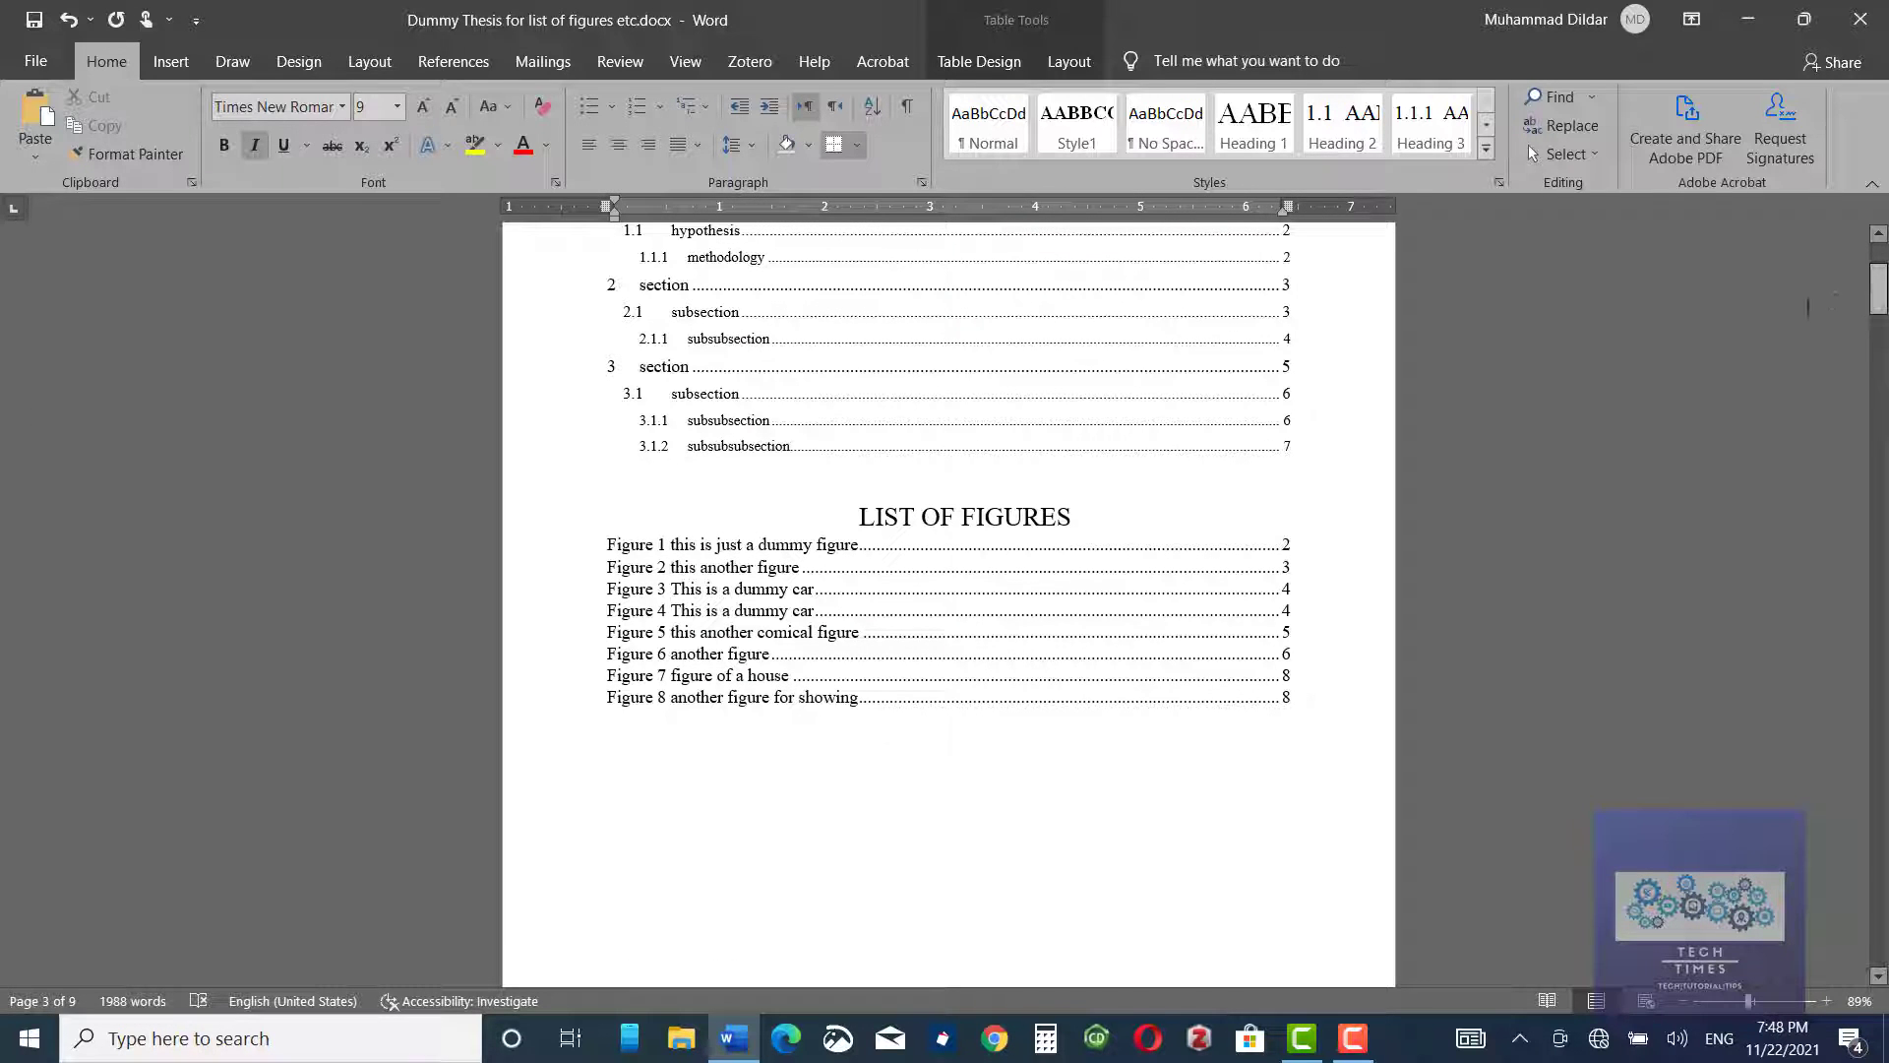
left_click(641, 540)
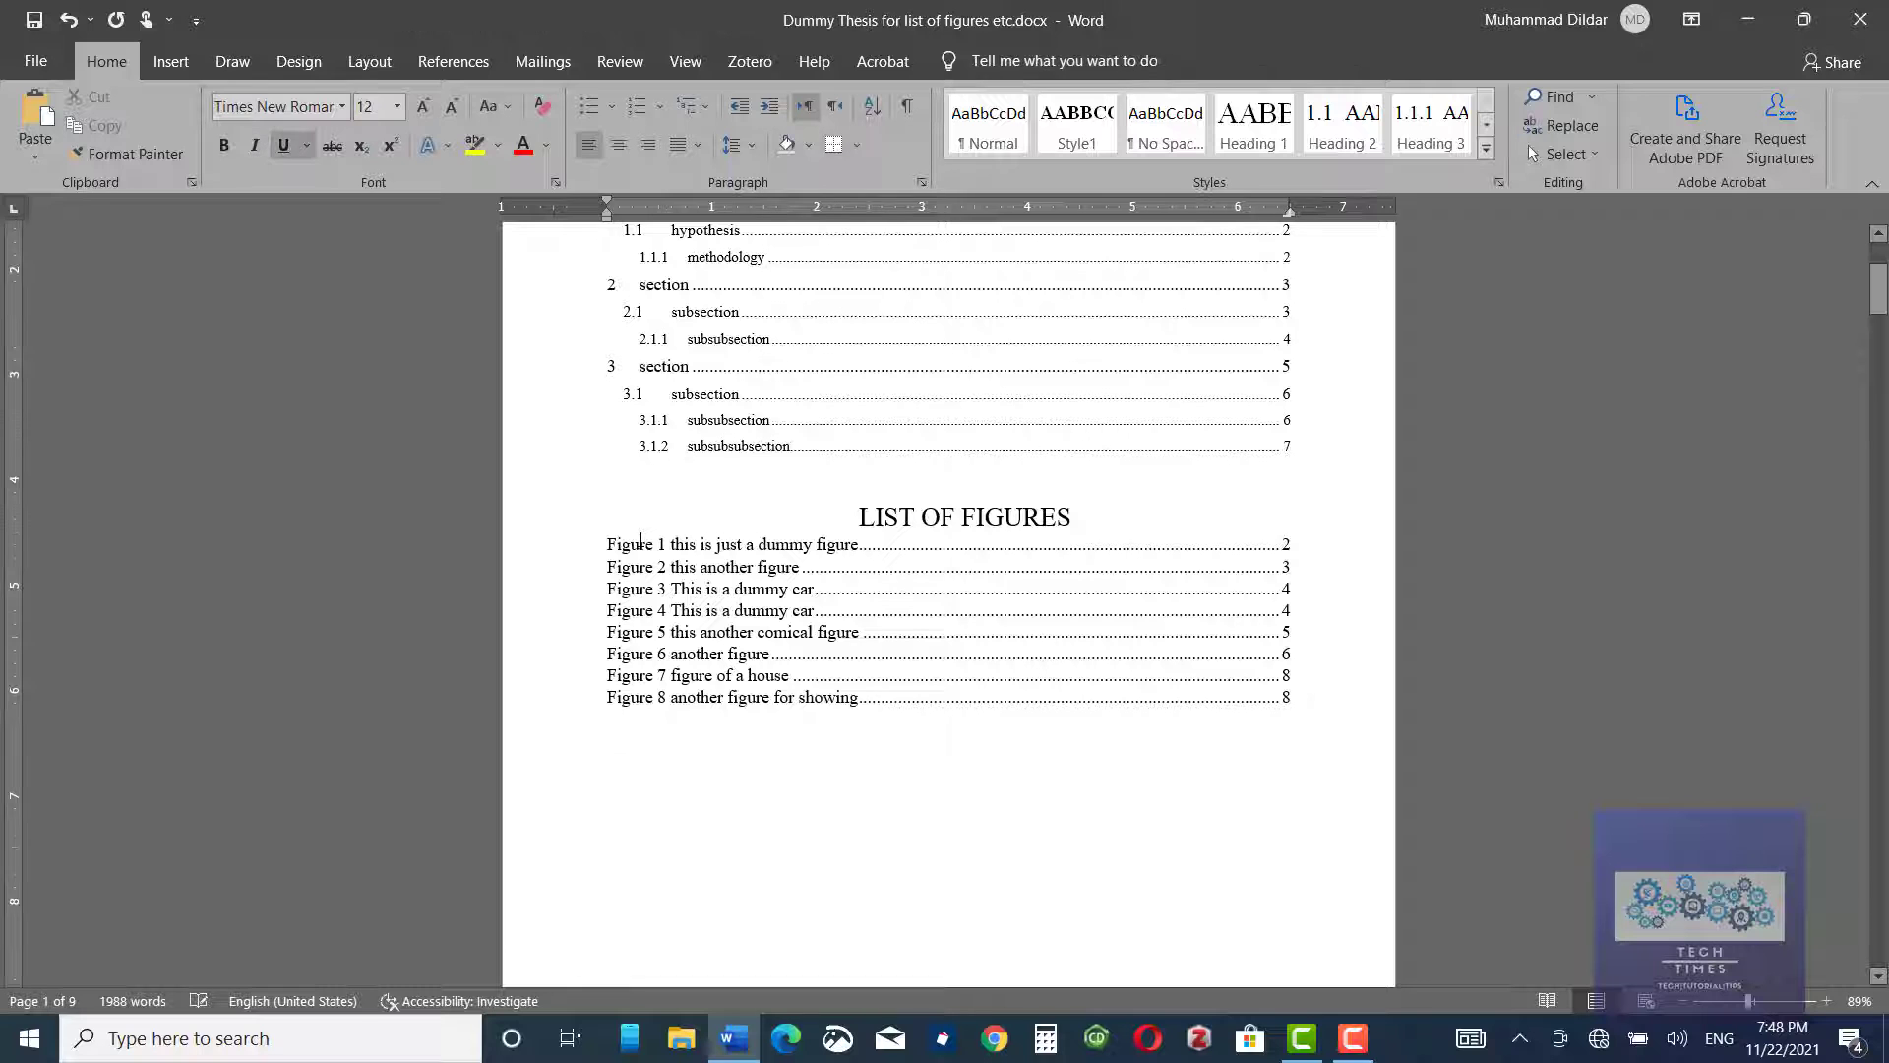
left_click(606, 544)
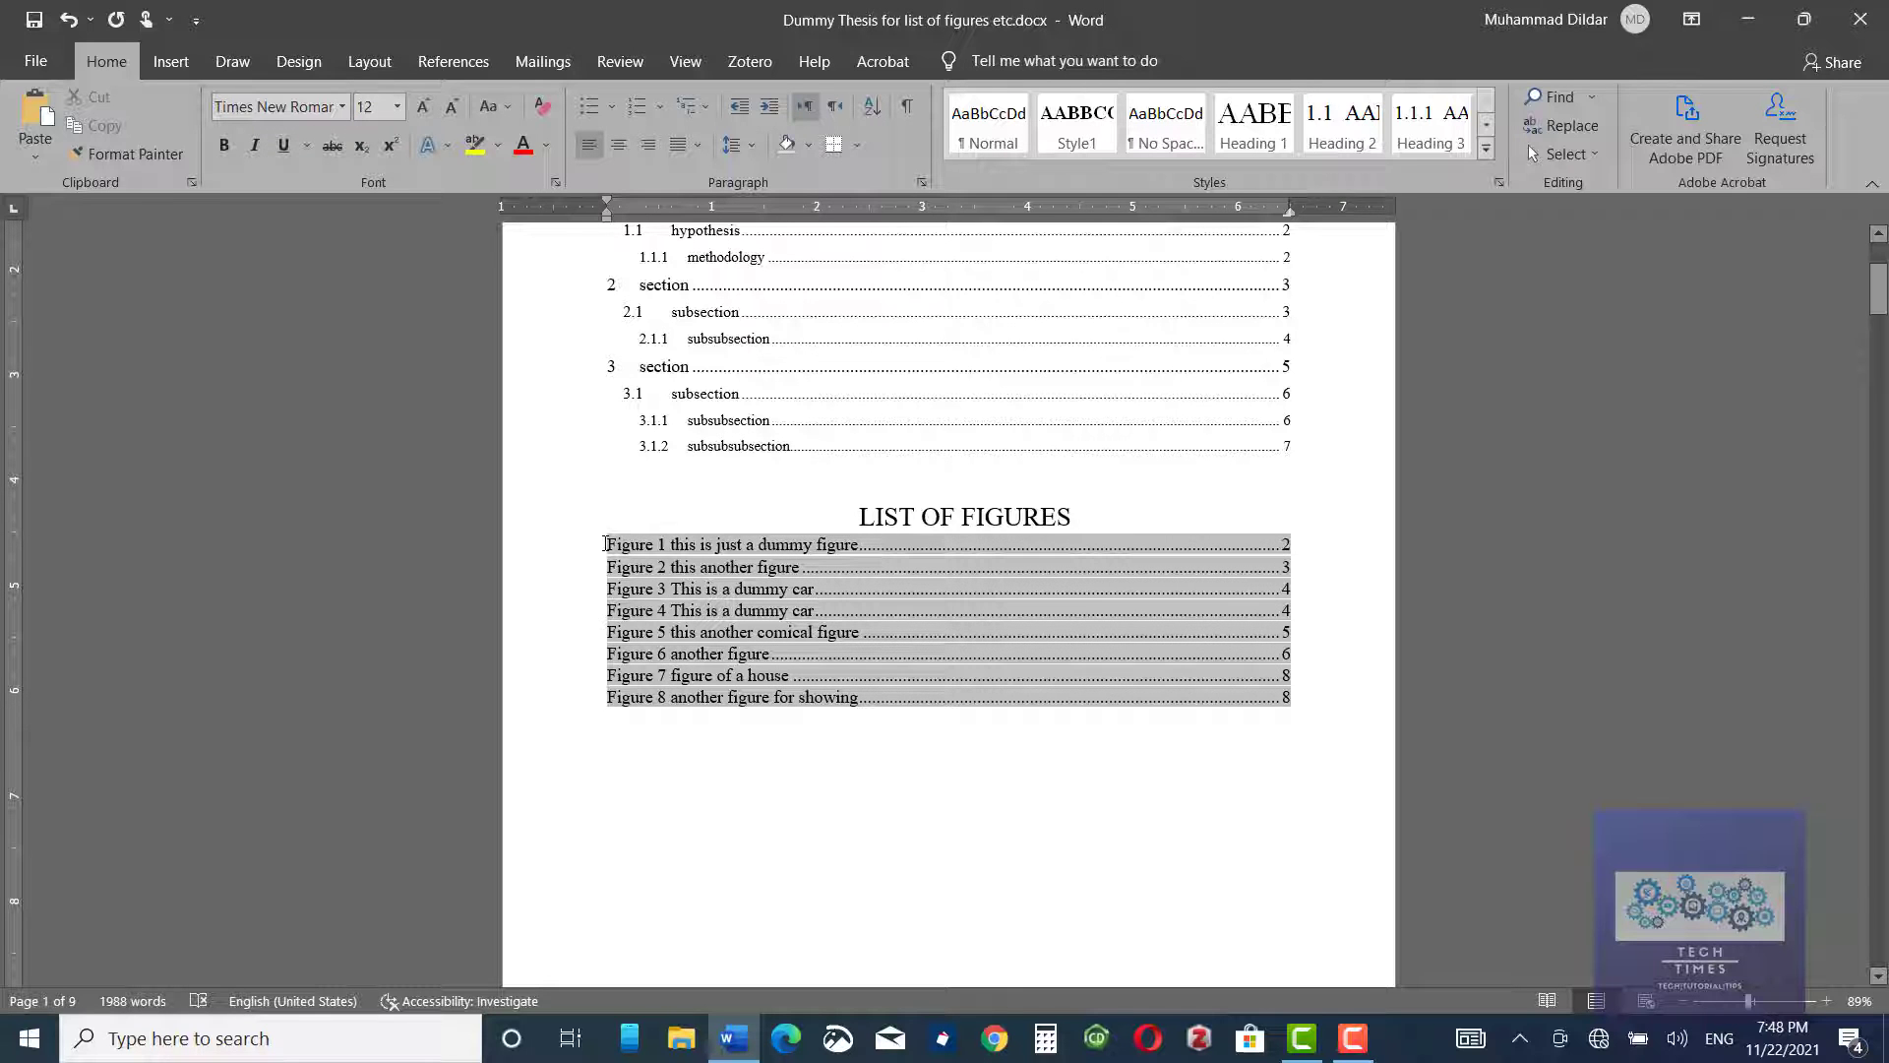
right_click(606, 544)
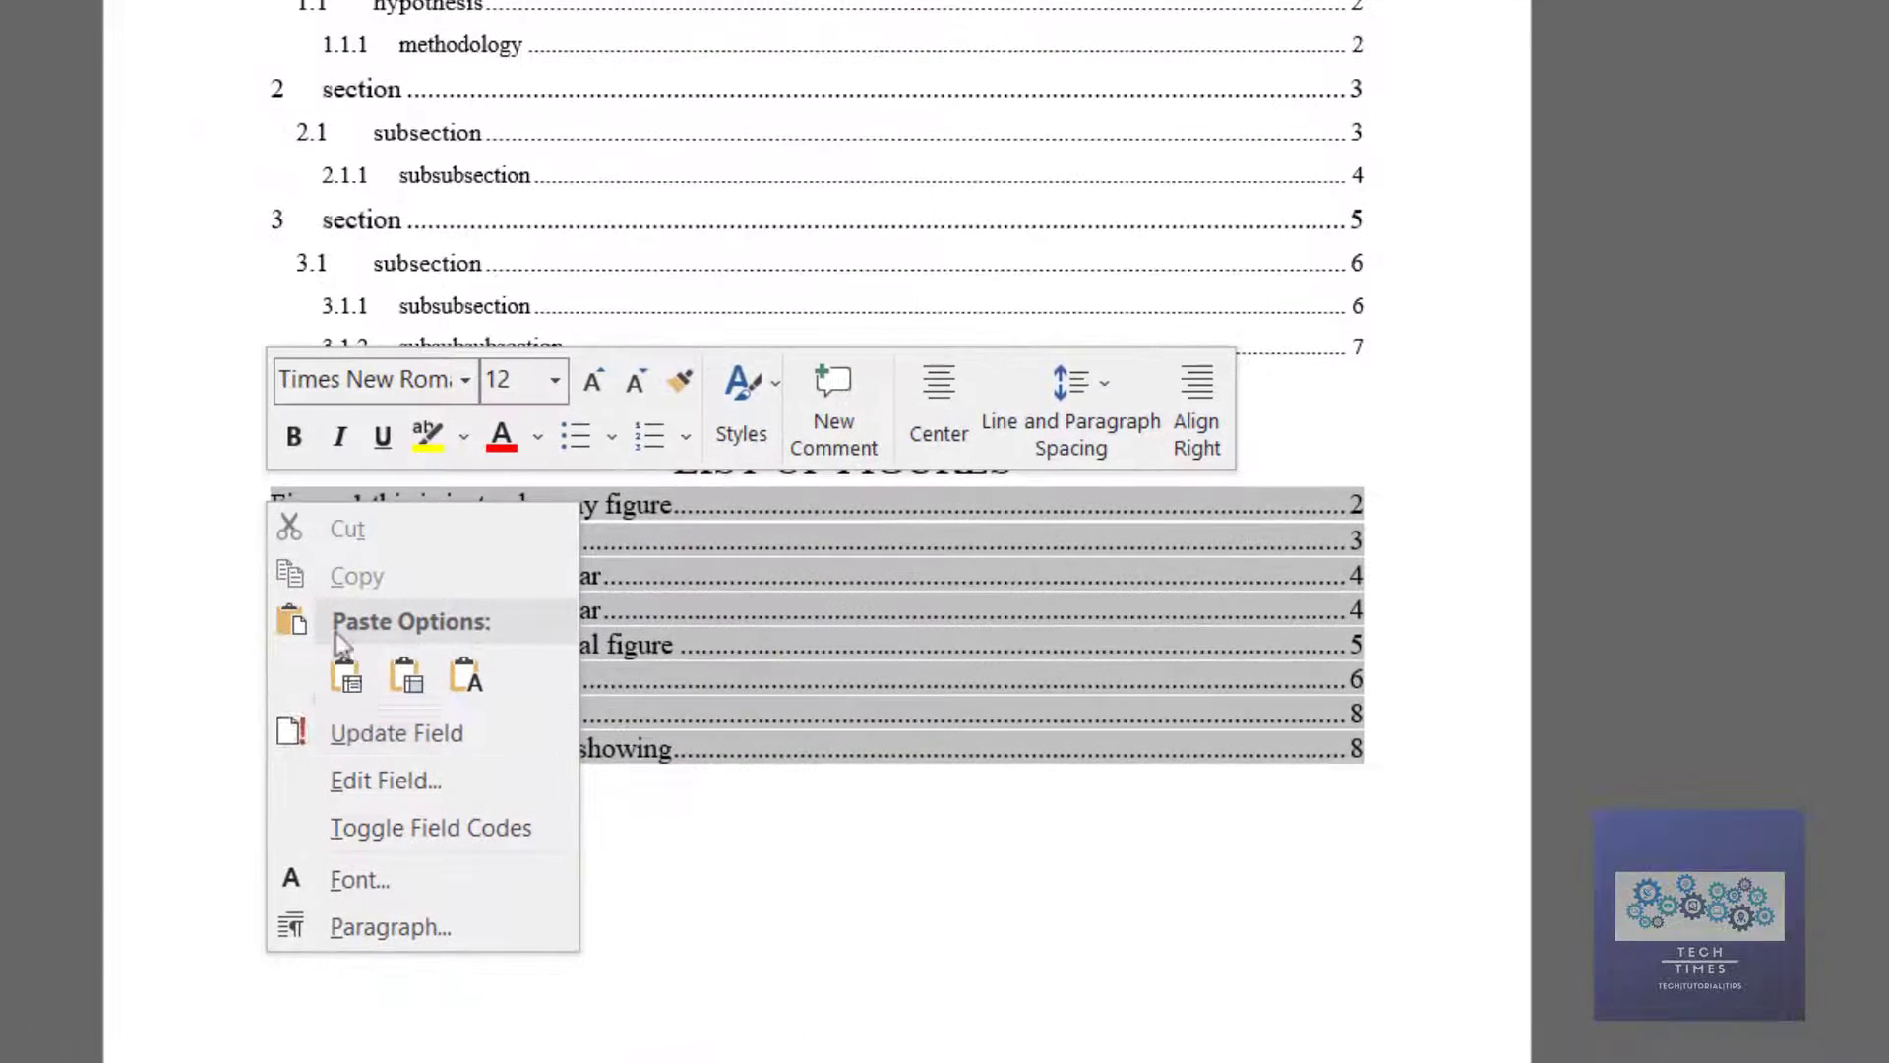
left_click(395, 736)
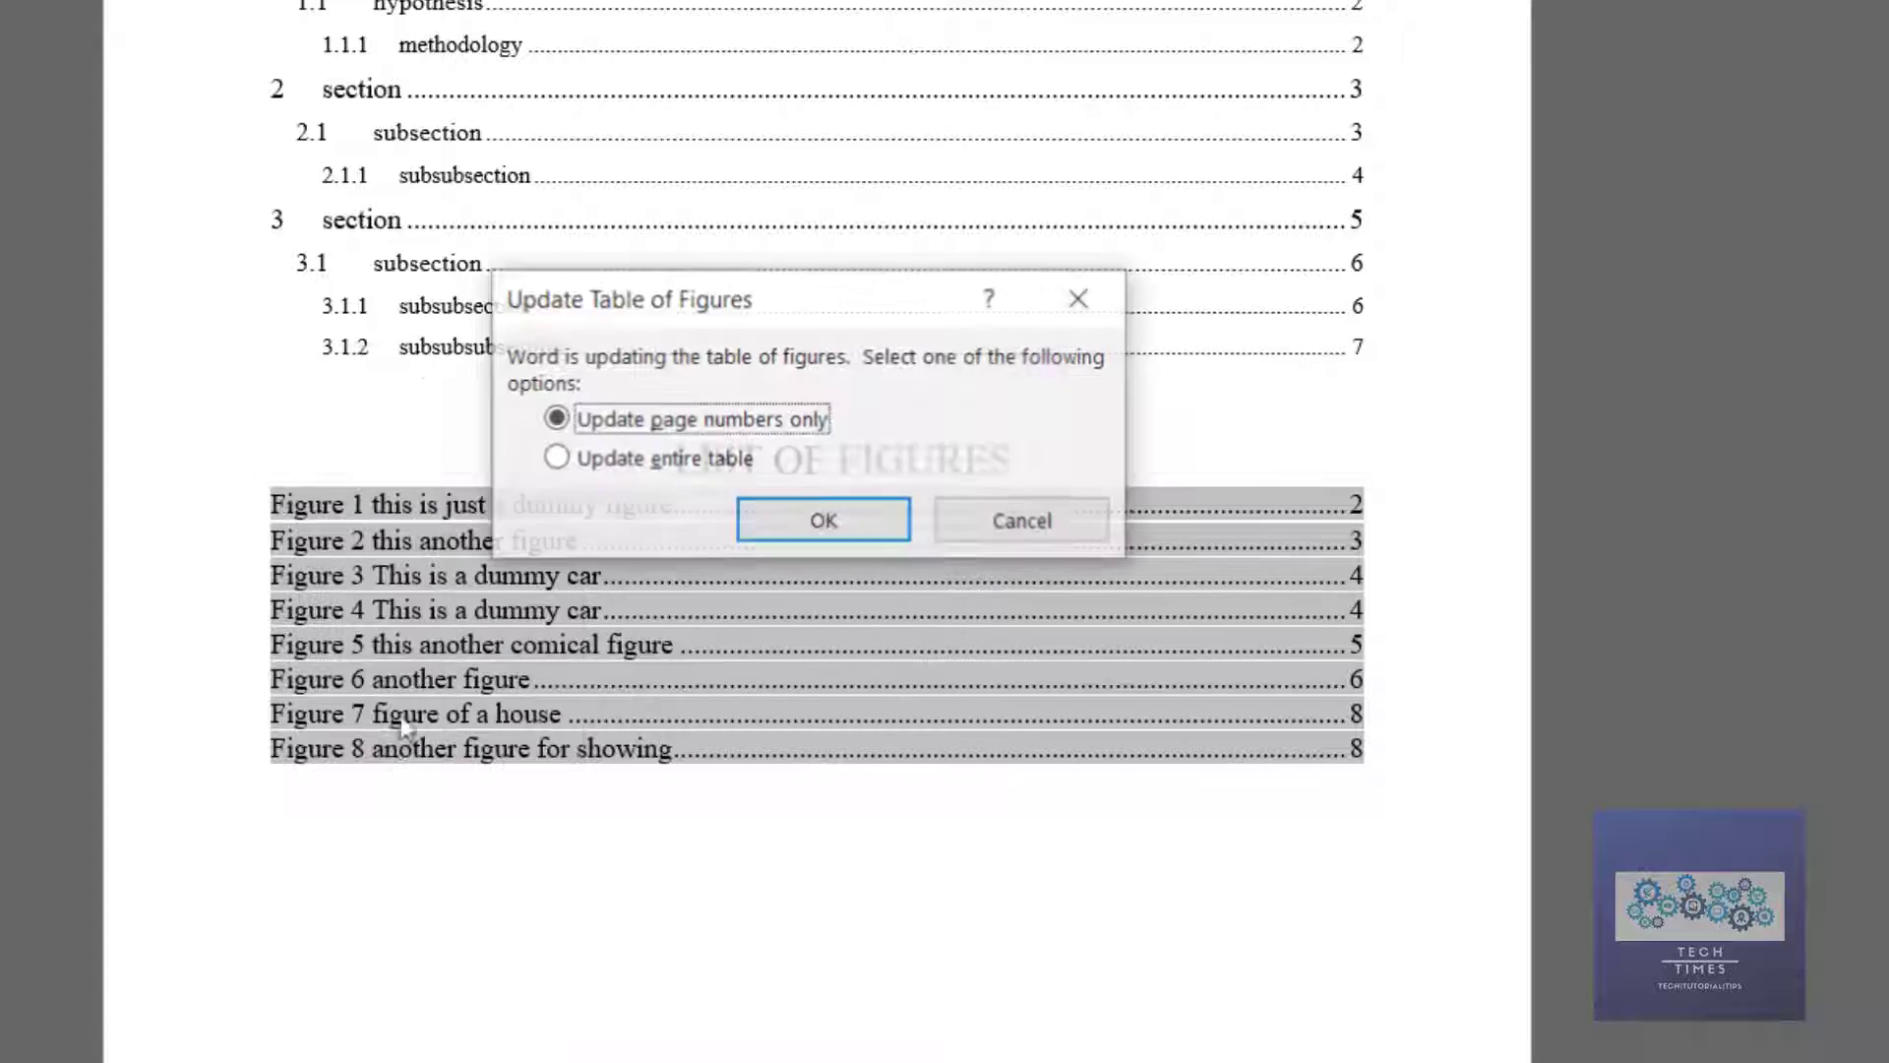
left_click(557, 458)
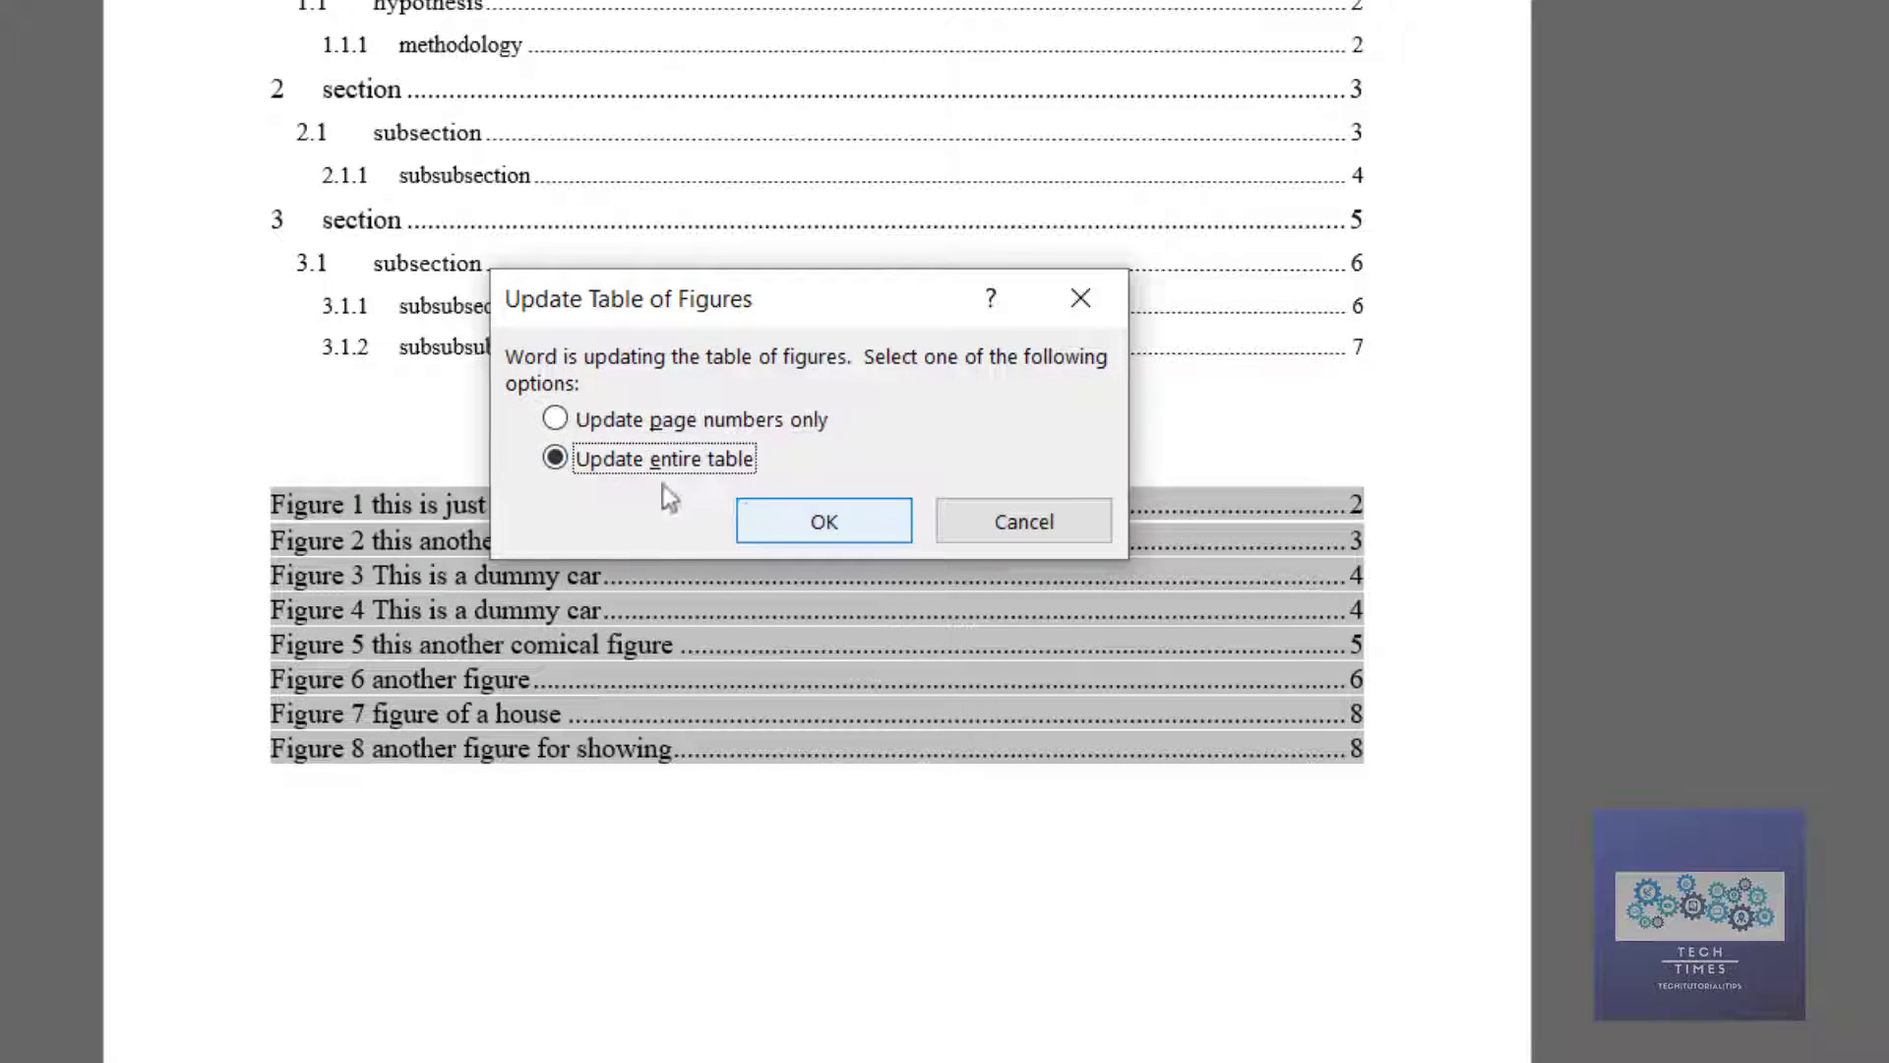
left_click(801, 521)
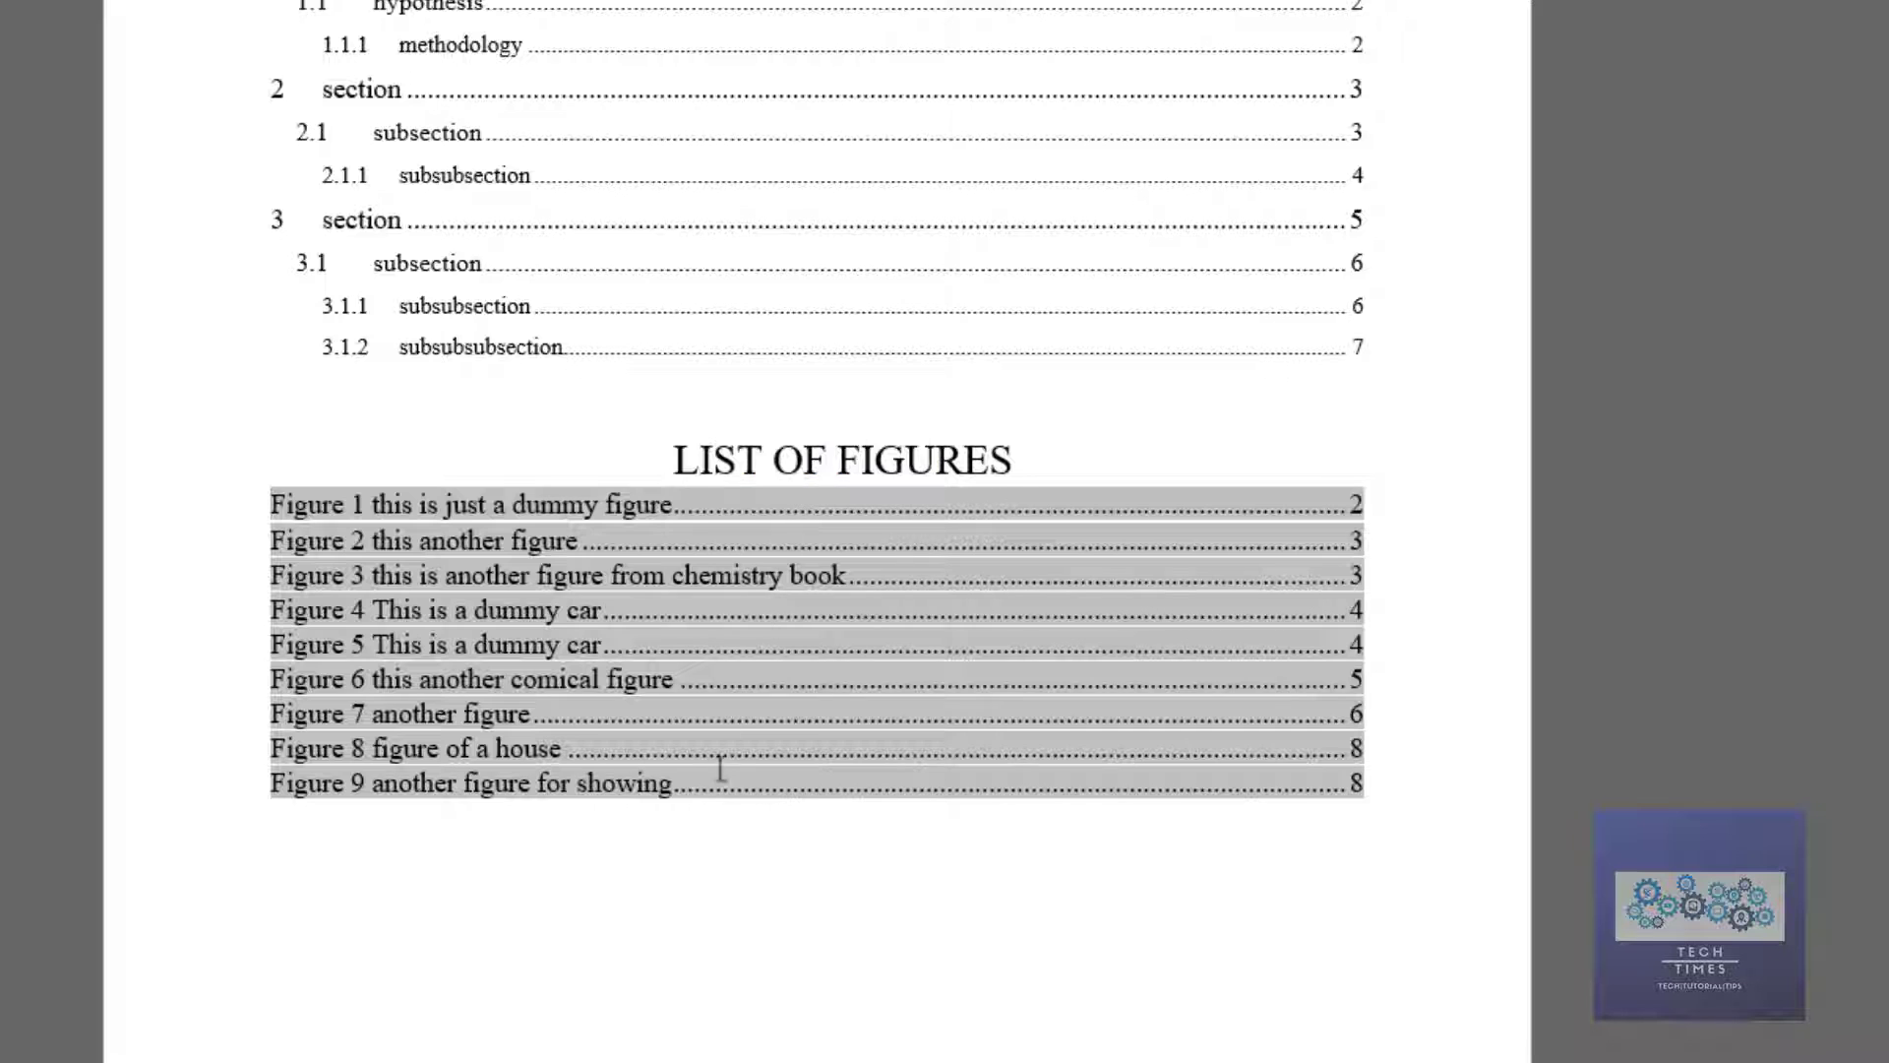